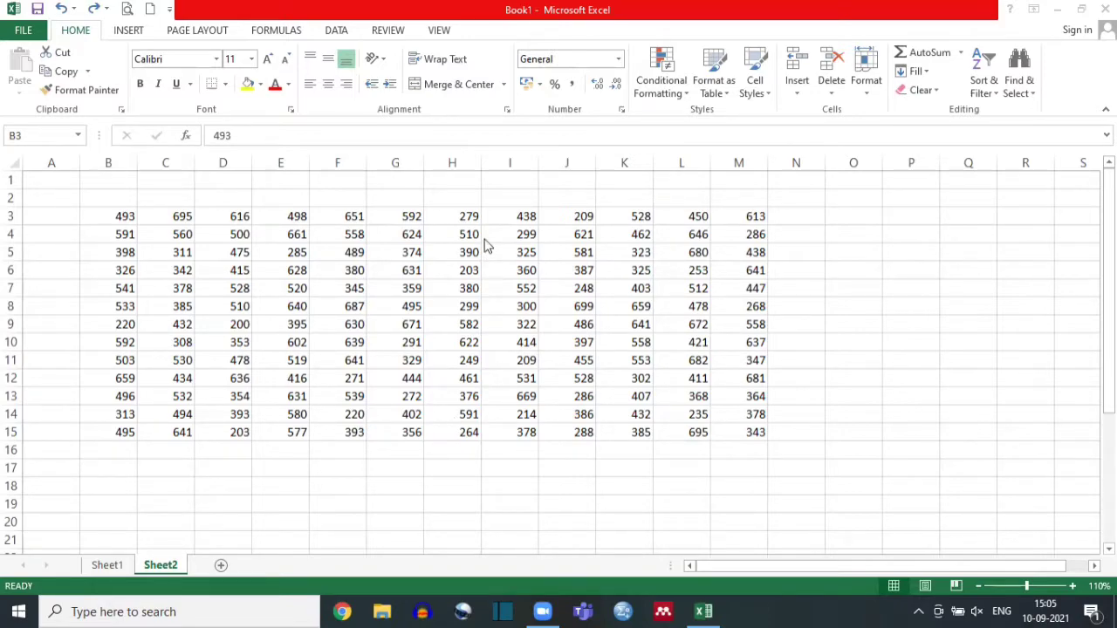
# Select the entire block of numbers from B3 to M15.
pyautogui.click(115, 218)
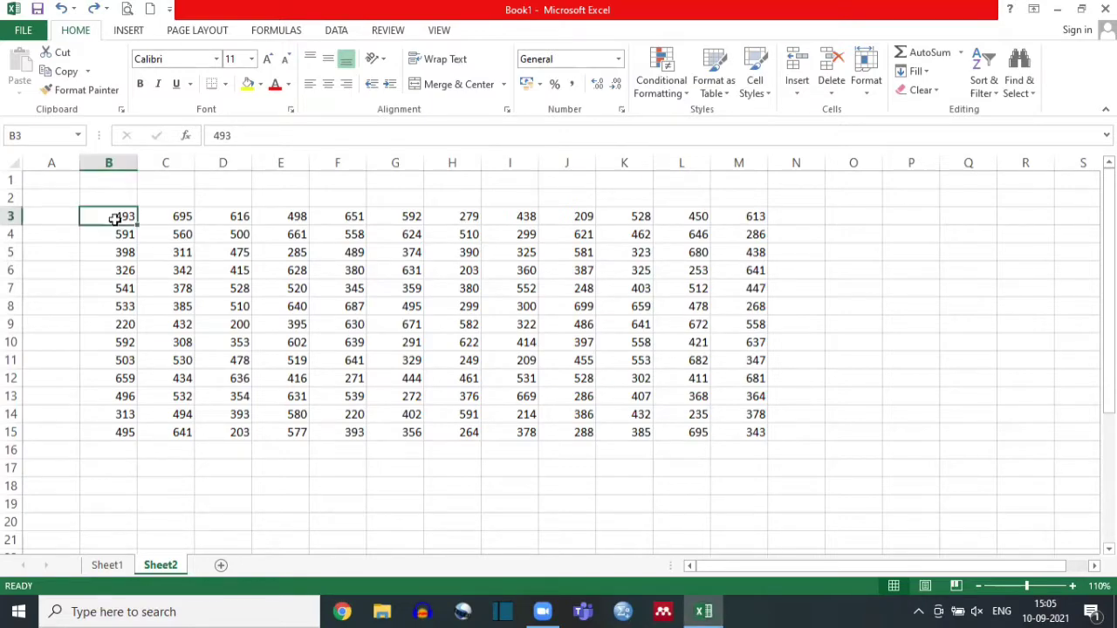
pyautogui.hotkey('shift', 'Right')
pyautogui.hotkey('shift', 'Right')
pyautogui.hotkey('shift', 'Right')
pyautogui.hotkey('shift', 'Right')
pyautogui.hotkey('shift', 'Right')
pyautogui.hotkey('shift', 'Right')
pyautogui.hotkey('shift', 'Right')
pyautogui.hotkey('shift', 'Right')
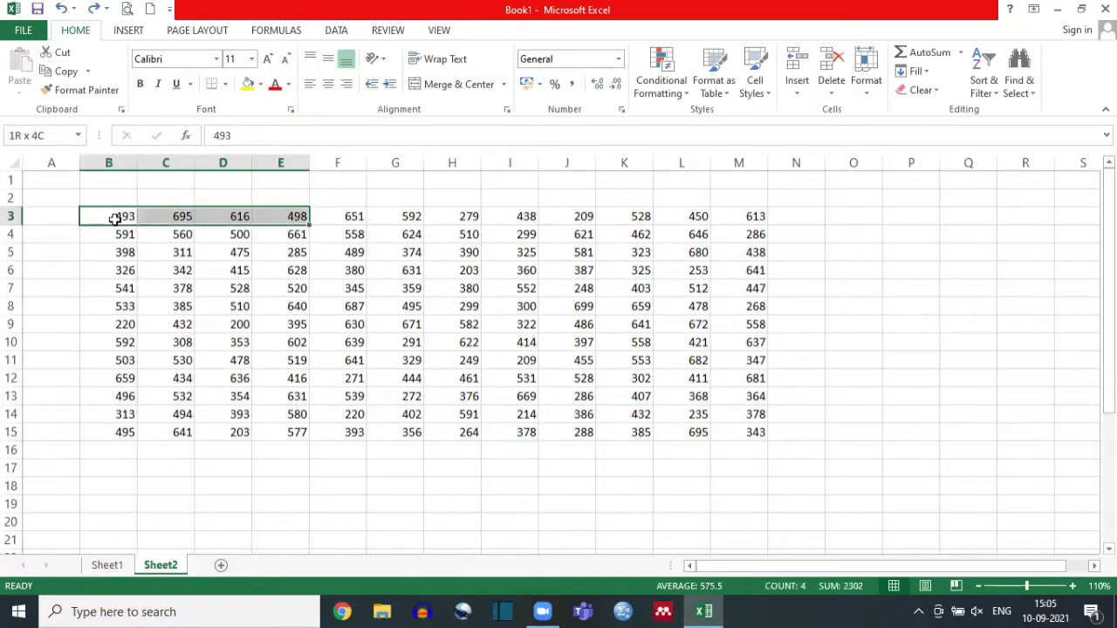
pyautogui.hotkey('shift', 'Right')
pyautogui.hotkey('shift', 'Right')
pyautogui.hotkey('shift', 'Right')
pyautogui.hotkey('shift', 'Right')
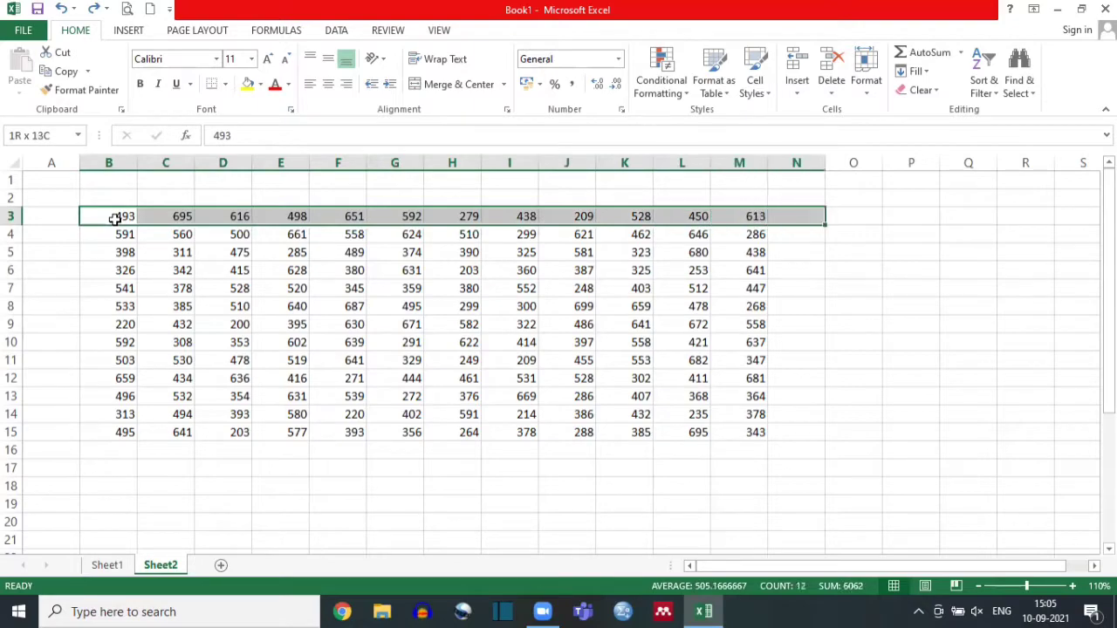
pyautogui.hotkey('shift', 'Left')
pyautogui.hotkey('shift', 'Down')
pyautogui.hotkey('shift', 'Down')
pyautogui.hotkey('shift', 'Down')
pyautogui.hotkey('shift', 'Down')
pyautogui.hotkey('shift', 'Down')
pyautogui.hotkey('shift', 'Down')
pyautogui.hotkey('shift', 'Down')
pyautogui.hotkey('shift', 'Down')
pyautogui.hotkey('shift', 'Down')
pyautogui.hotkey('shift', 'Down')
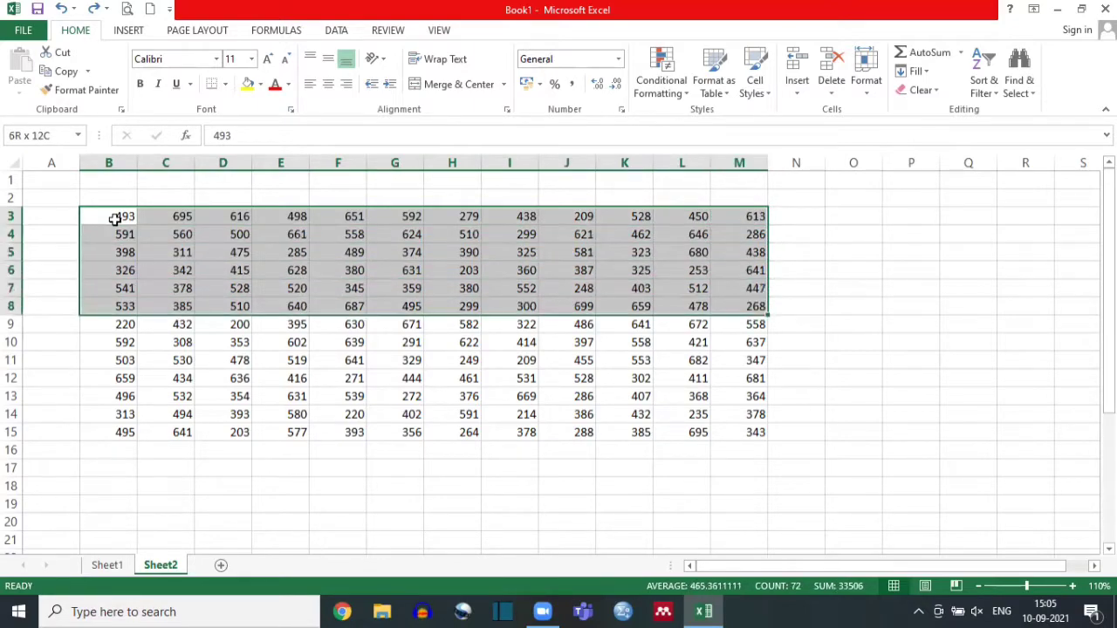
pyautogui.hotkey('shift', 'Down')
pyautogui.hotkey('shift', 'Down')
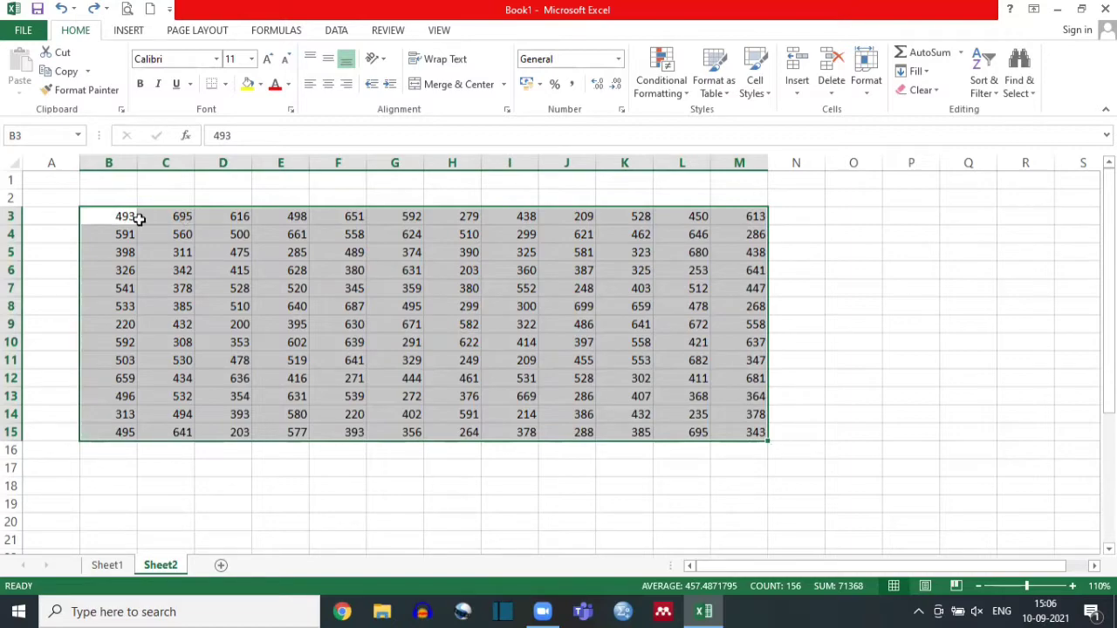
pyautogui.click(114, 216)
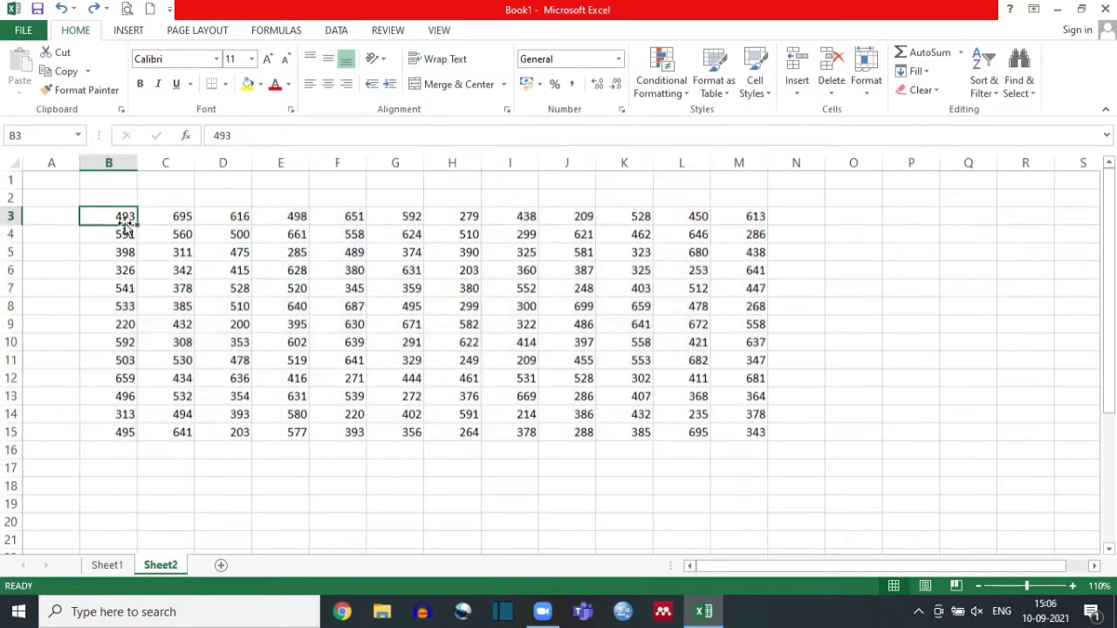
pyautogui.click(124, 253)
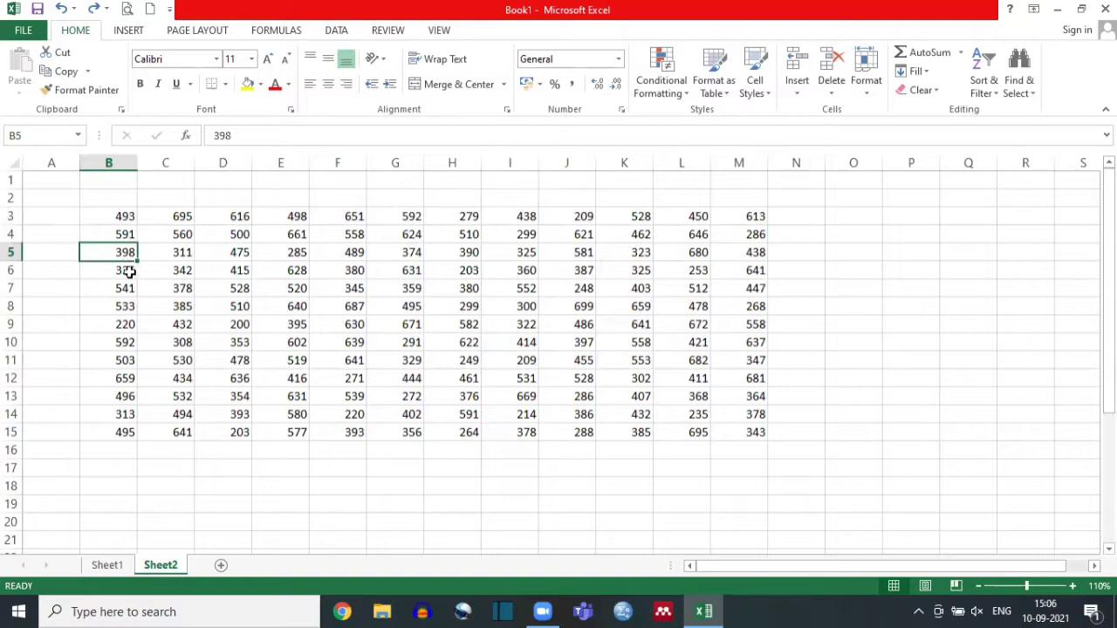
pyautogui.click(126, 271)
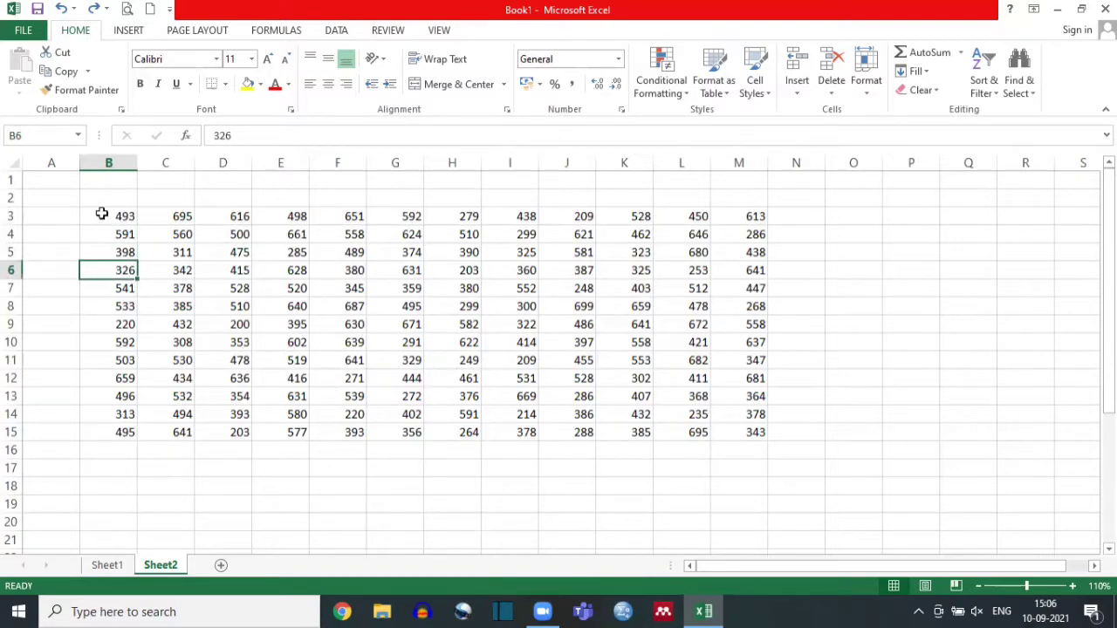
# Select the number range B3:M15 for conditional formatting.
pyautogui.moveTo(99, 214); pyautogui.dragTo(180, 375)
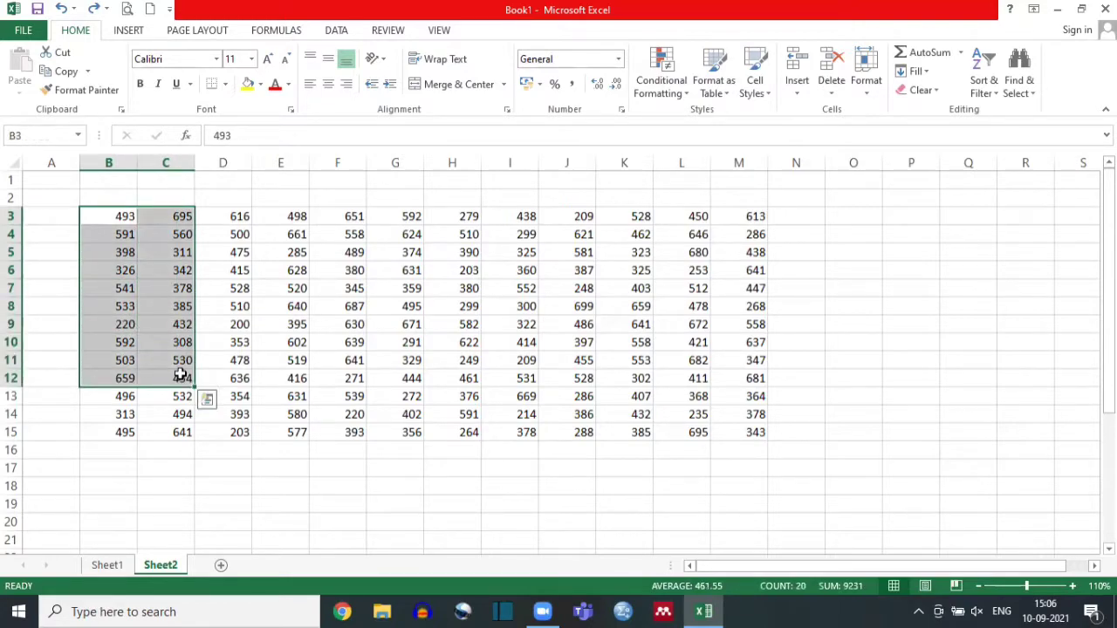
pyautogui.hotkey('shift', 'Right')
pyautogui.hotkey('shift', 'Right')
pyautogui.hotkey('shift', 'Right')
pyautogui.hotkey('shift', 'Right')
pyautogui.hotkey('shift', 'Right')
pyautogui.hotkey('shift', 'Right')
pyautogui.hotkey('shift', 'Right')
pyautogui.hotkey('shift', 'Right')
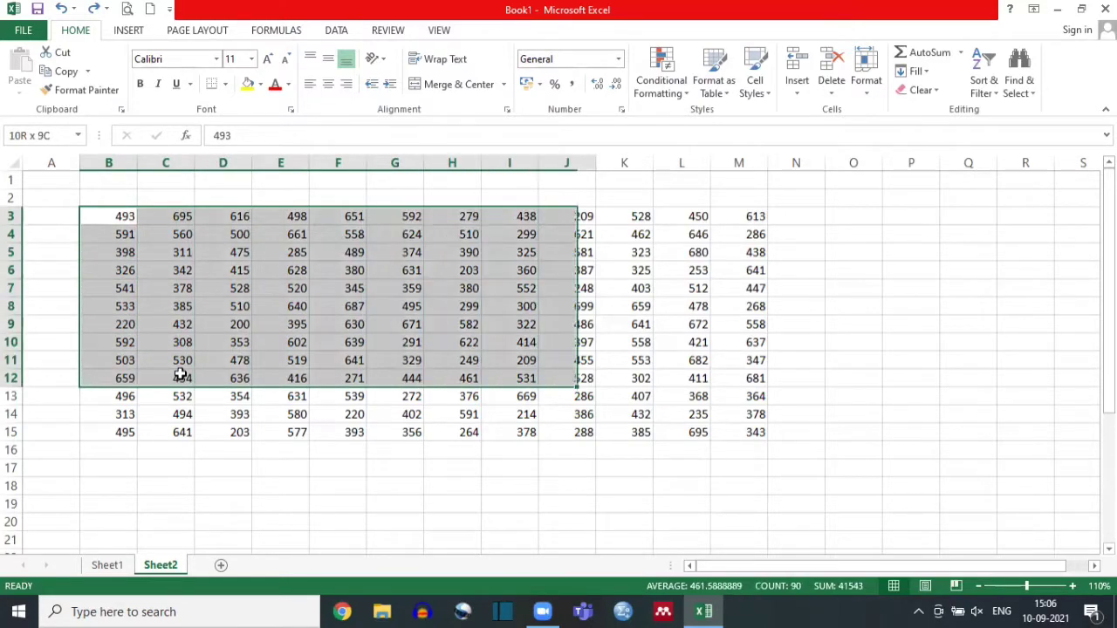
pyautogui.hotkey('shift', 'Right')
pyautogui.hotkey('shift', 'Right')
pyautogui.hotkey('shift', 'Down')
pyautogui.hotkey('shift', 'Down')
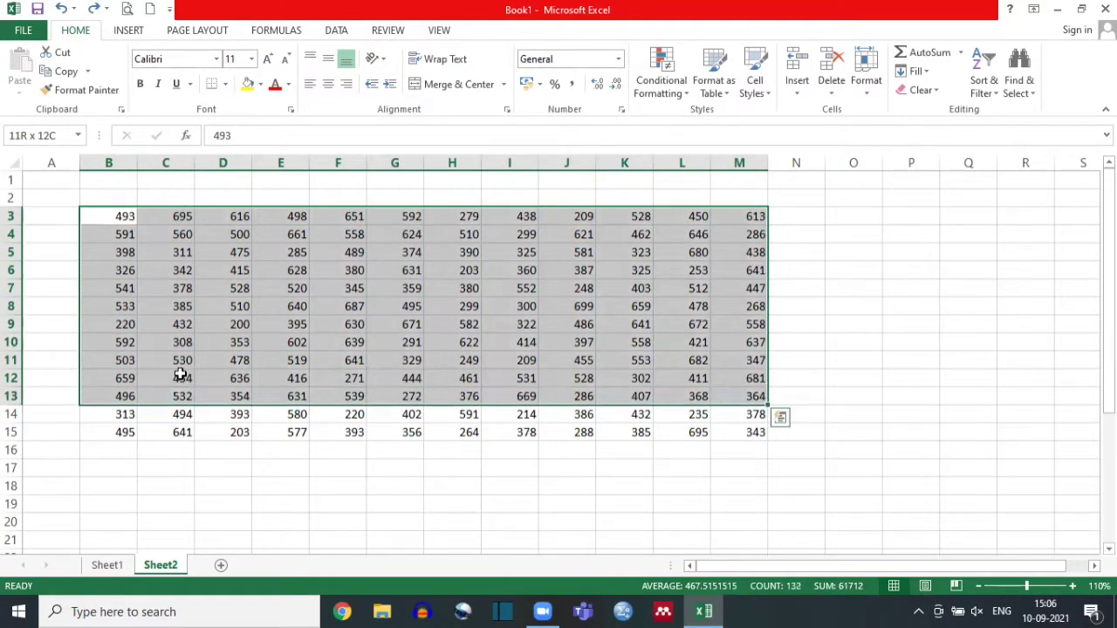
pyautogui.hotkey('shift', 'Down')
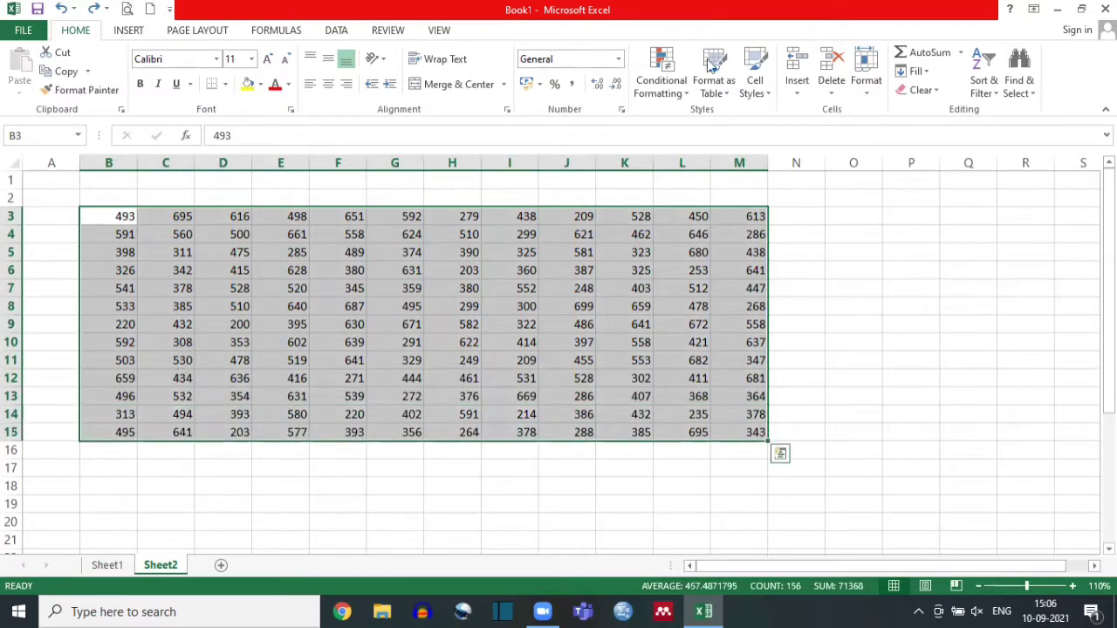
# Set up a Greater Than highlight rule for the selected cells with value 500 and Green Fill with Dark Green Text.
pyautogui.click(672, 93)
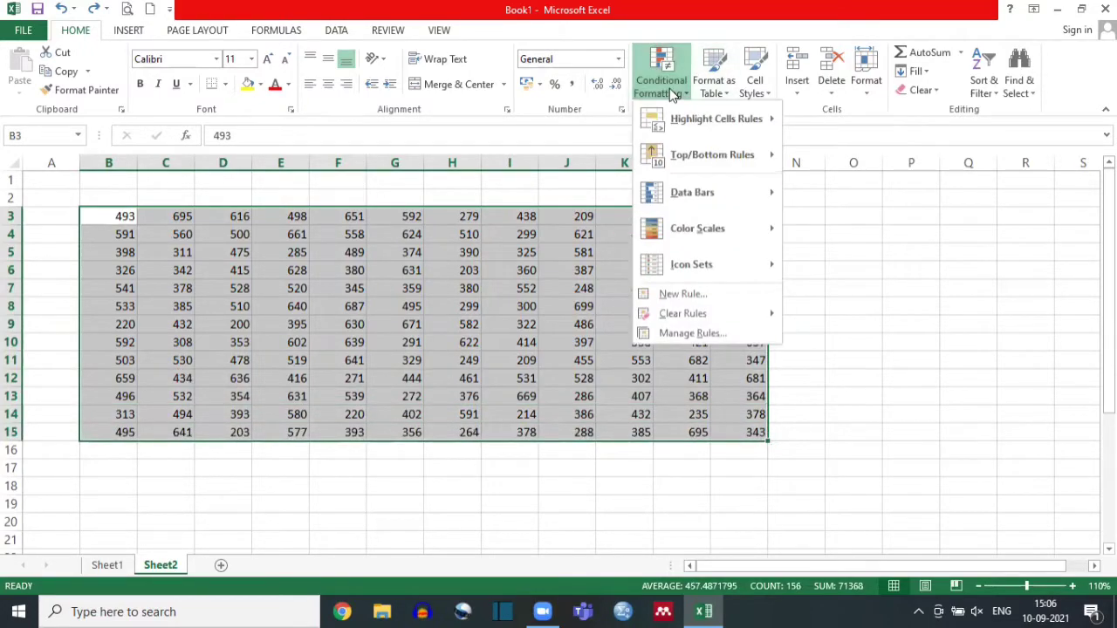
pyautogui.moveTo(686, 127)
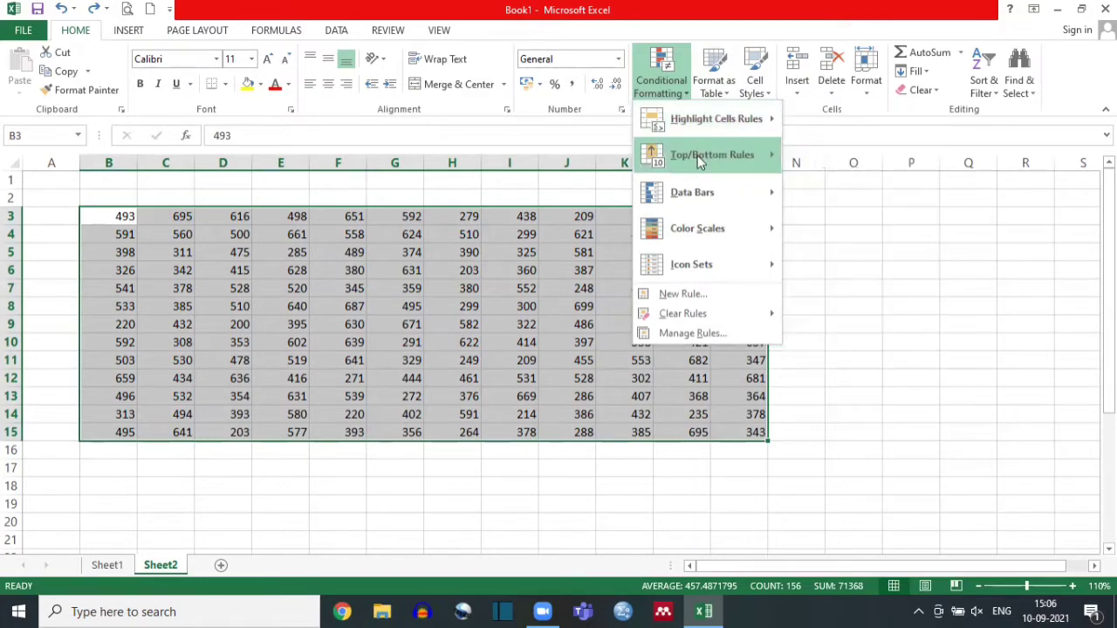
pyautogui.moveTo(697, 155)
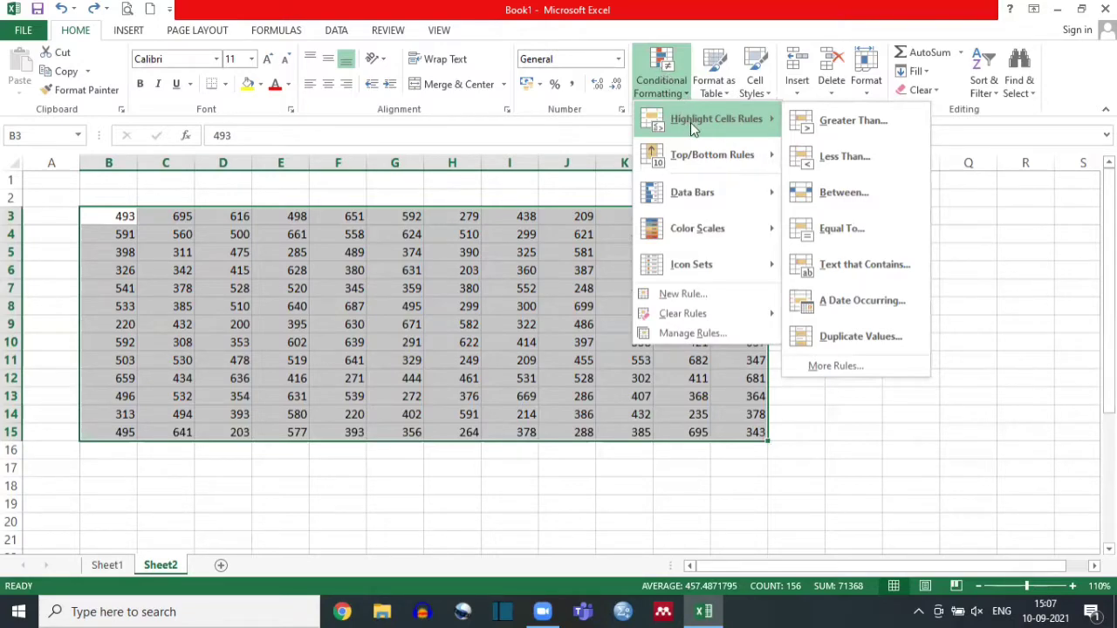
pyautogui.click(865, 121)
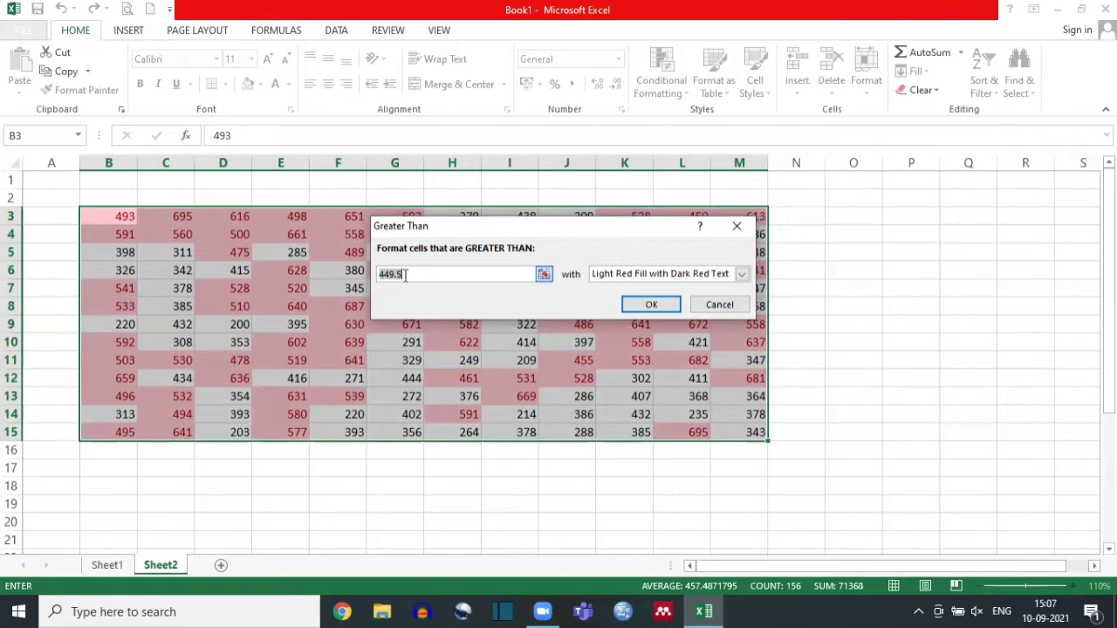
pyautogui.doubleClick(405, 275)
pyautogui.write('500')
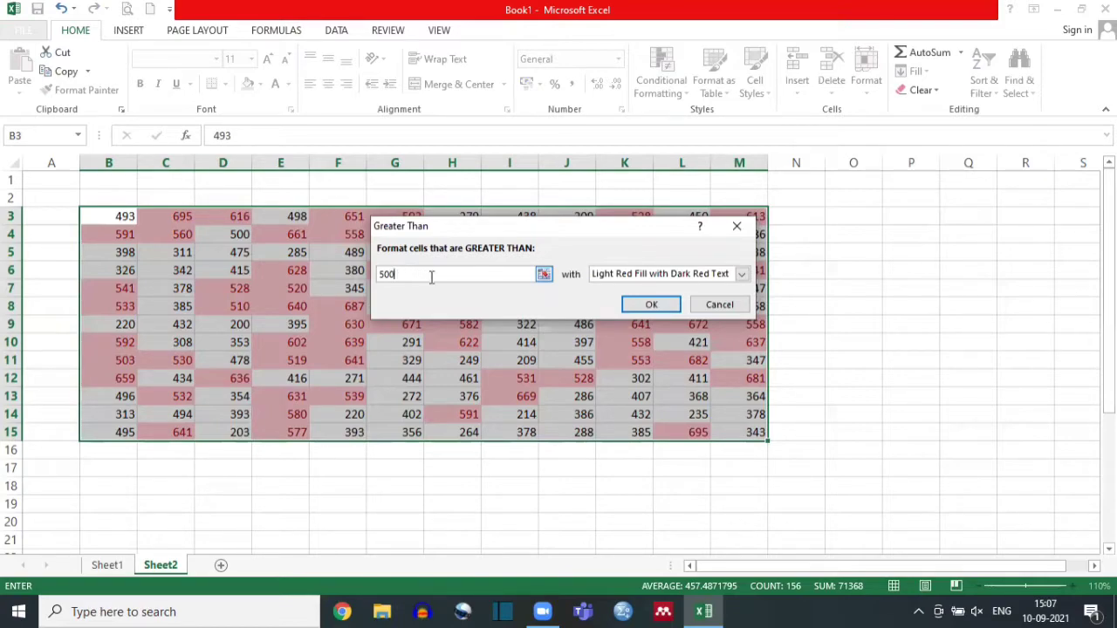
pyautogui.click(740, 275)
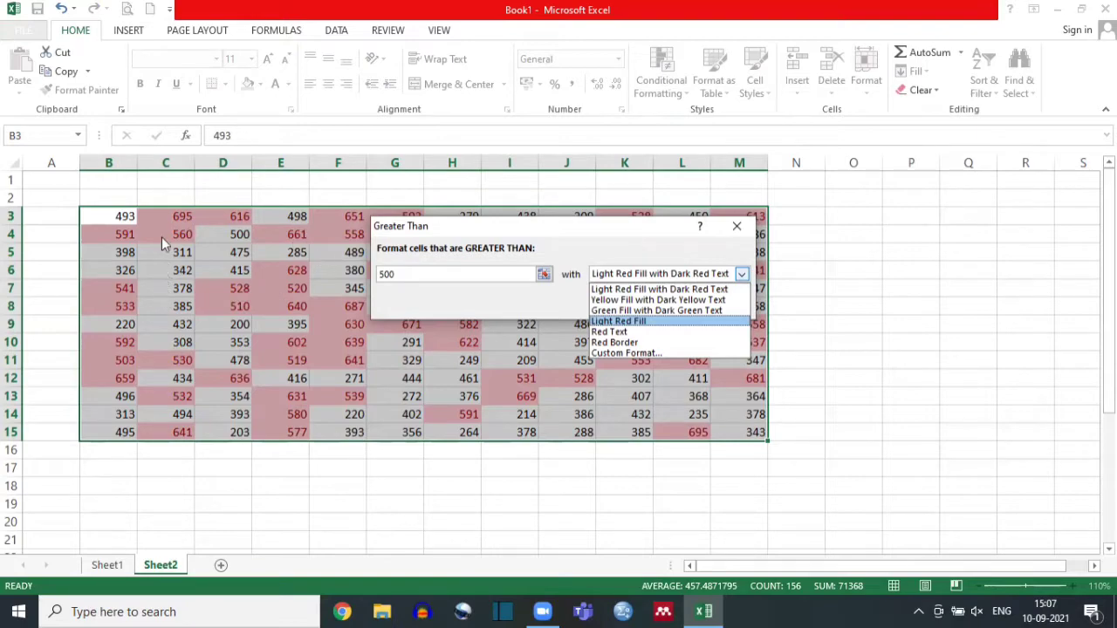
pyautogui.click(663, 310)
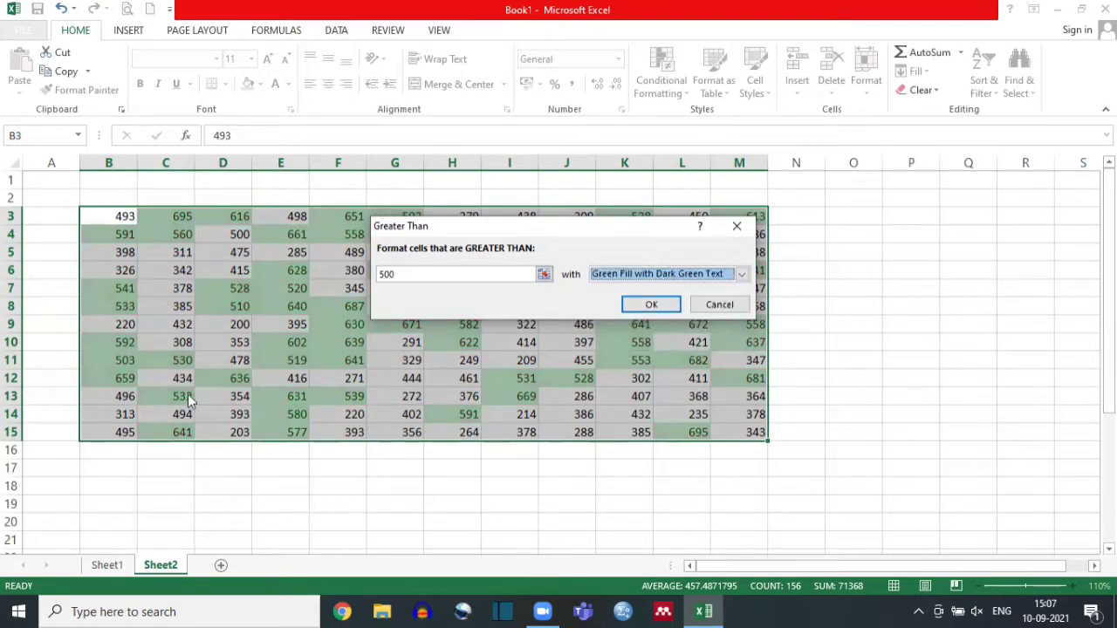
# Switch the greater-than rule to a custom format with bold, standard yellow font, and apply it to the cells.
pyautogui.click(742, 274)
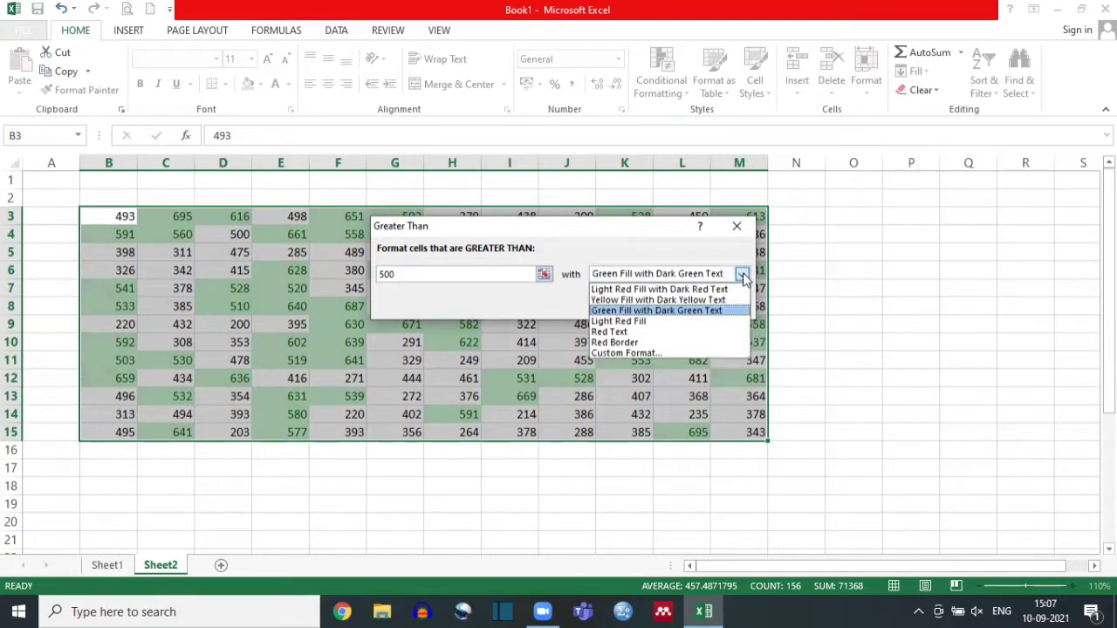
pyautogui.click(619, 352)
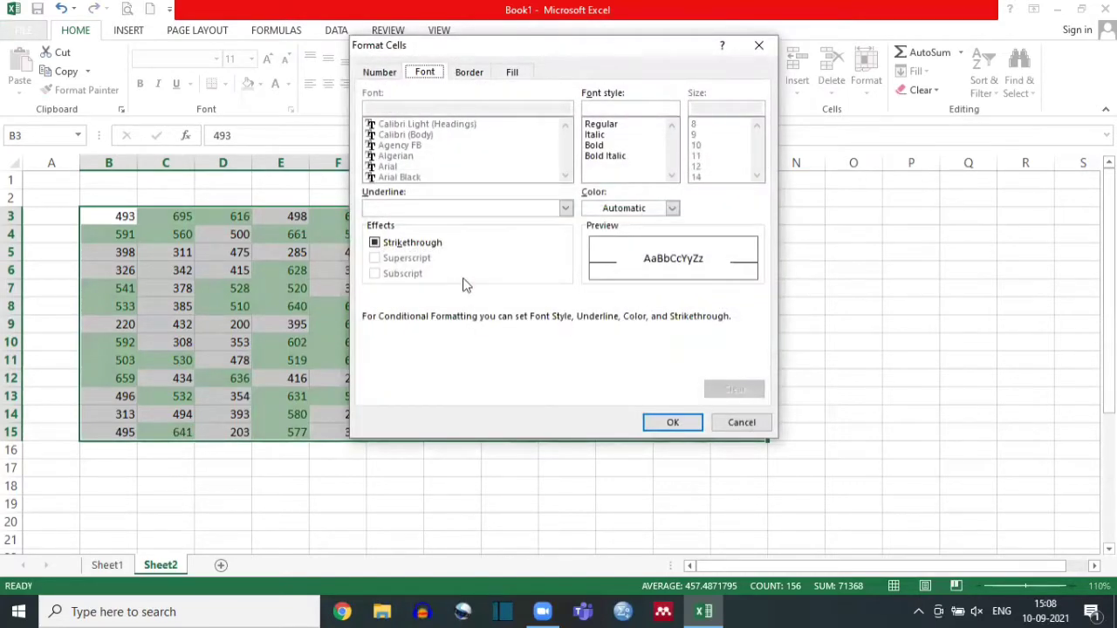
pyautogui.click(596, 145)
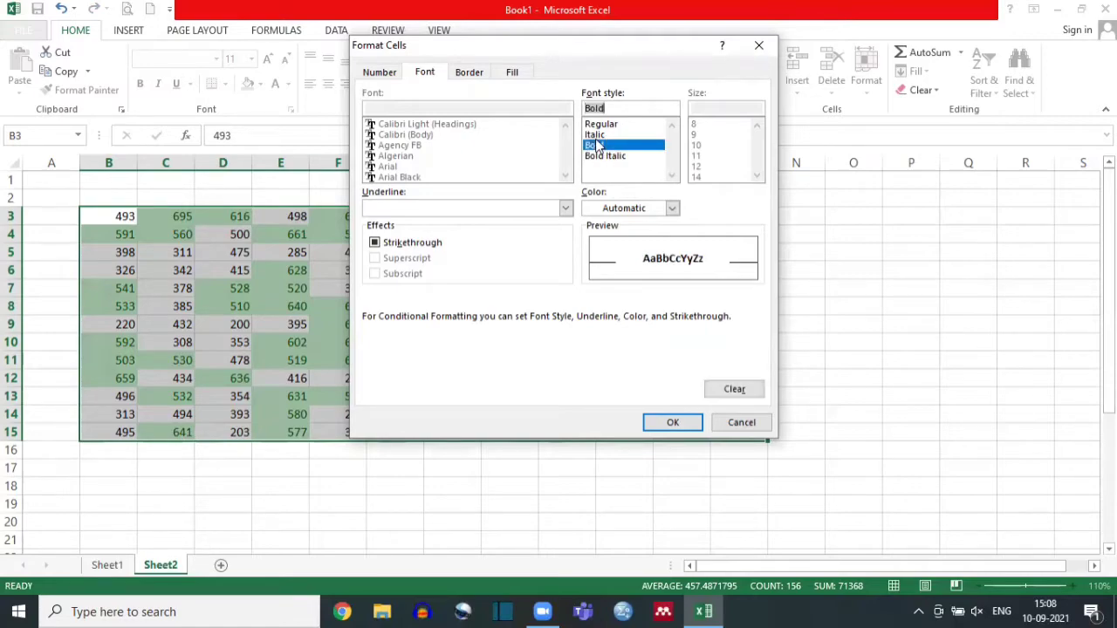
pyautogui.click(672, 208)
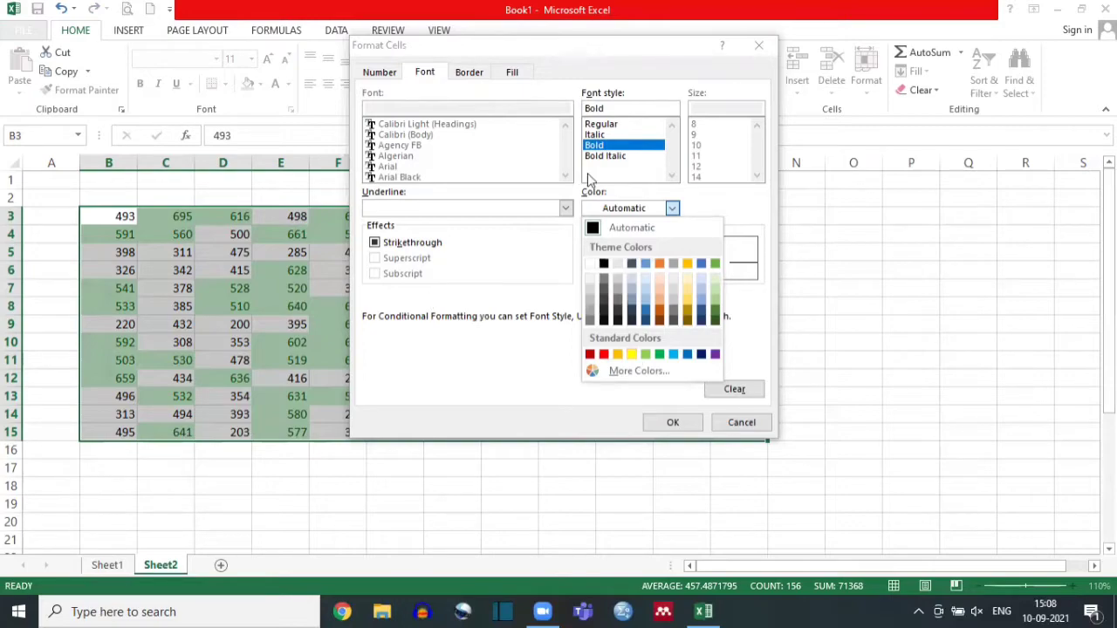
pyautogui.click(631, 353)
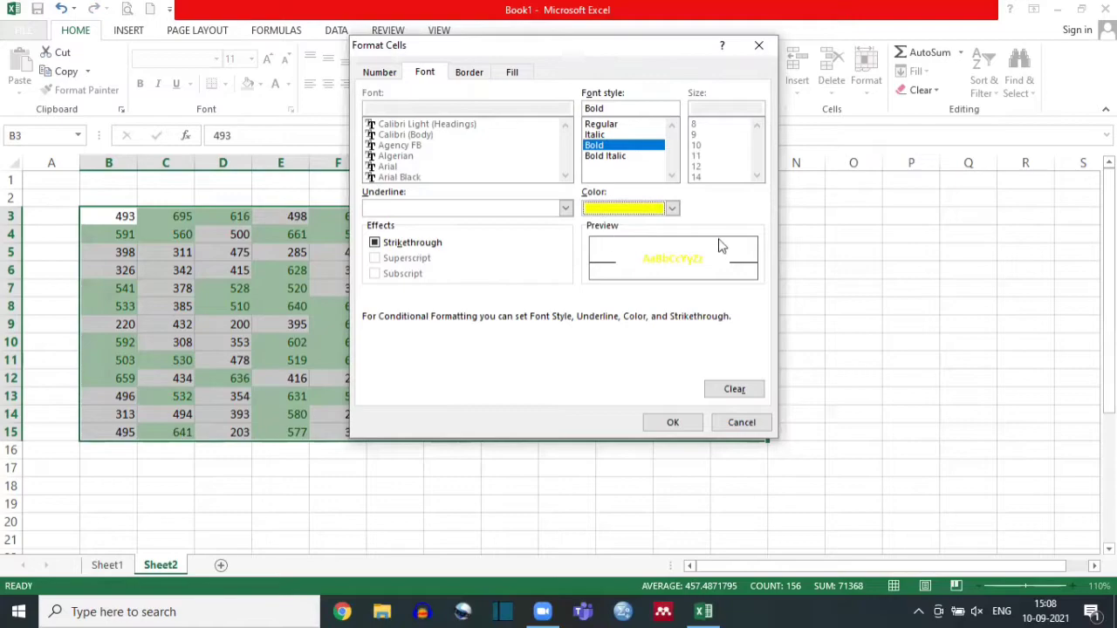
pyautogui.click(669, 424)
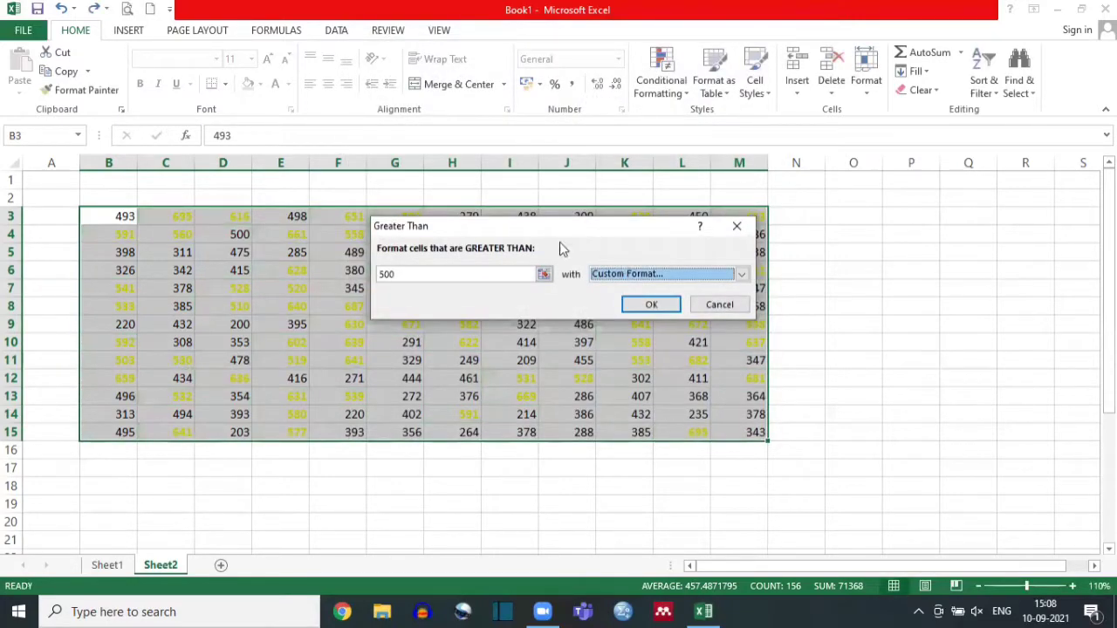
pyautogui.click(635, 308)
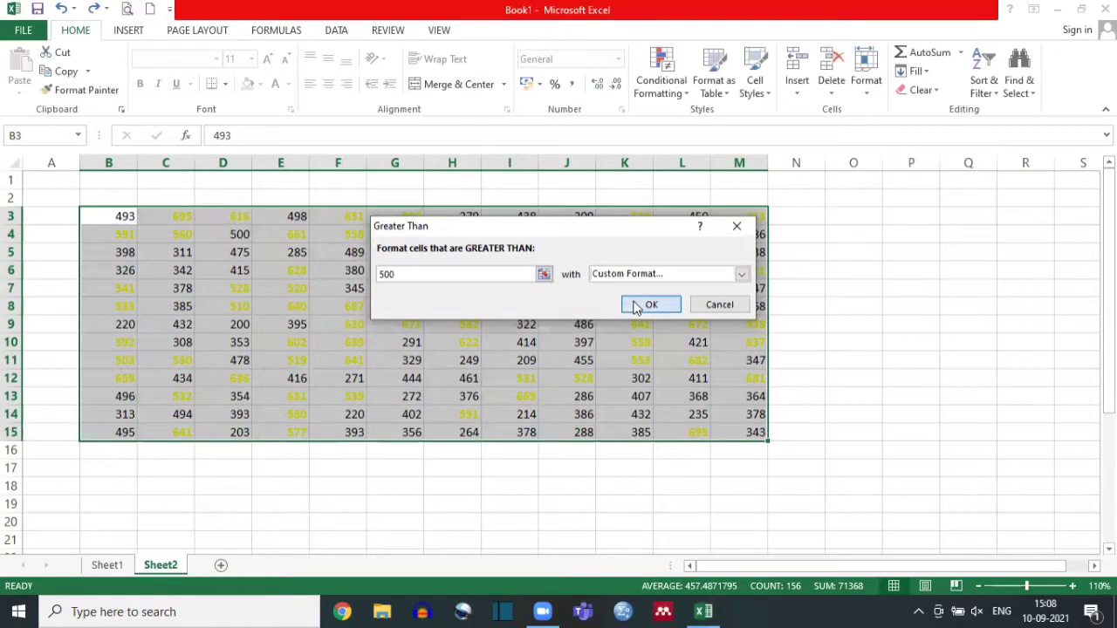
pyautogui.click(302, 285)
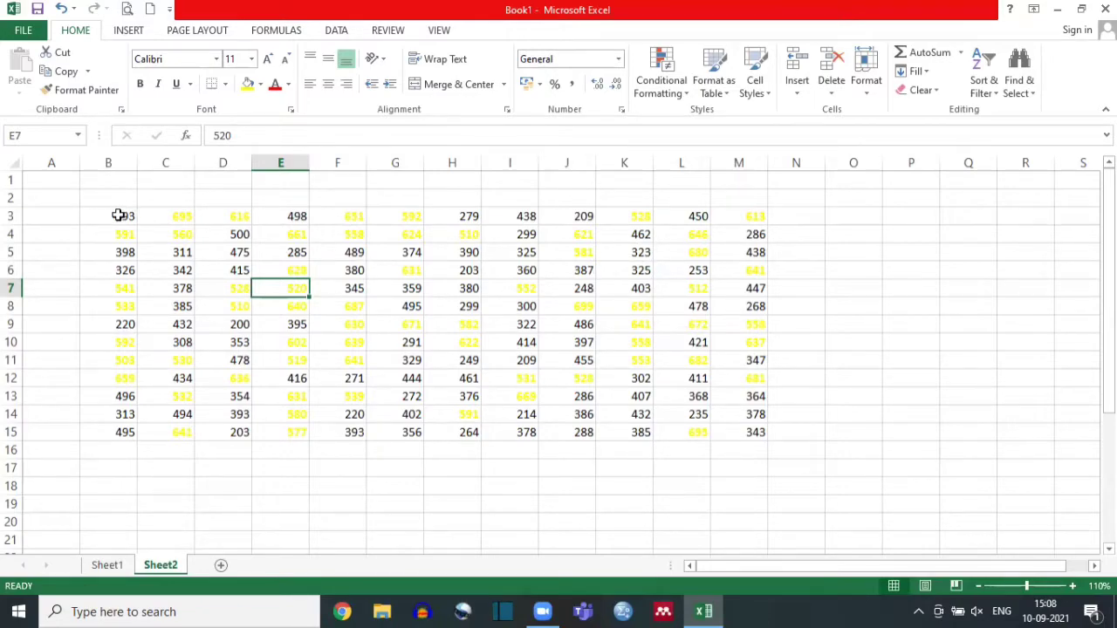
# Reselect the range B3:M15 and undo its greater-than conditional formatting.
pyautogui.moveTo(117, 218); pyautogui.dragTo(166, 234)
pyautogui.moveTo(617, 311); pyautogui.dragTo(751, 369)
pyautogui.moveTo(741, 400); pyautogui.dragTo(742, 400)
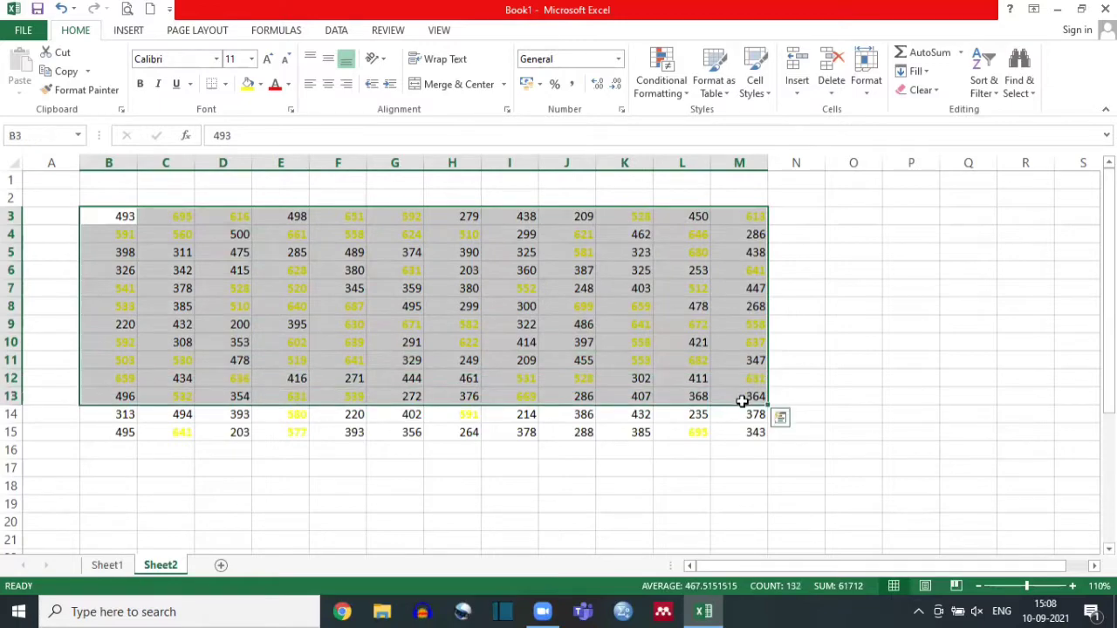
pyautogui.hotkey('shift', 'Down')
pyautogui.hotkey('shift', 'Down')
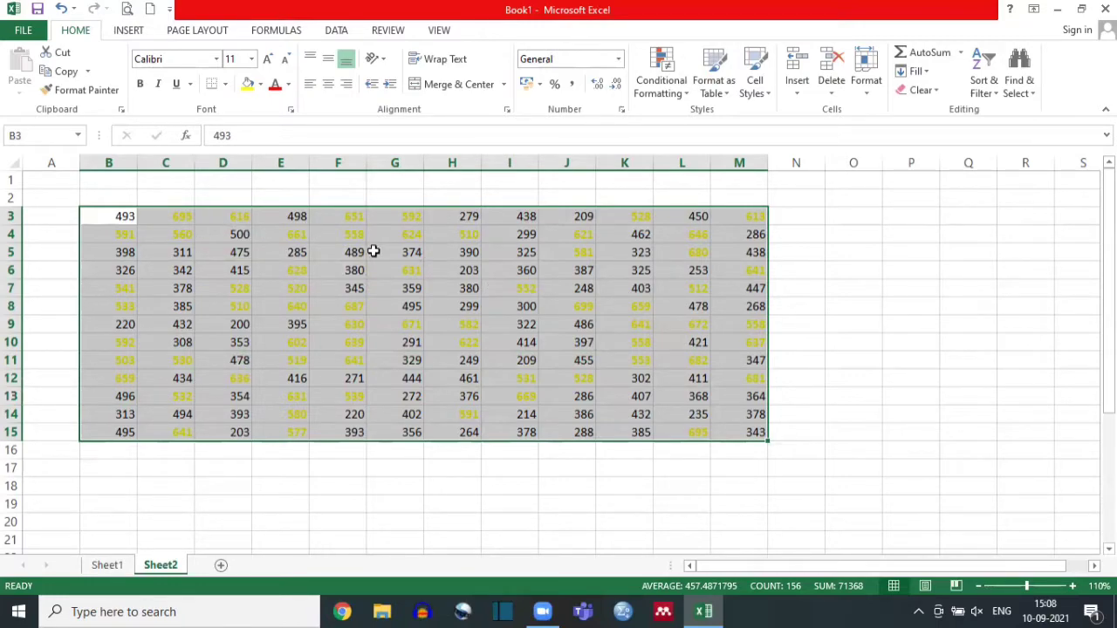
pyautogui.click(663, 83)
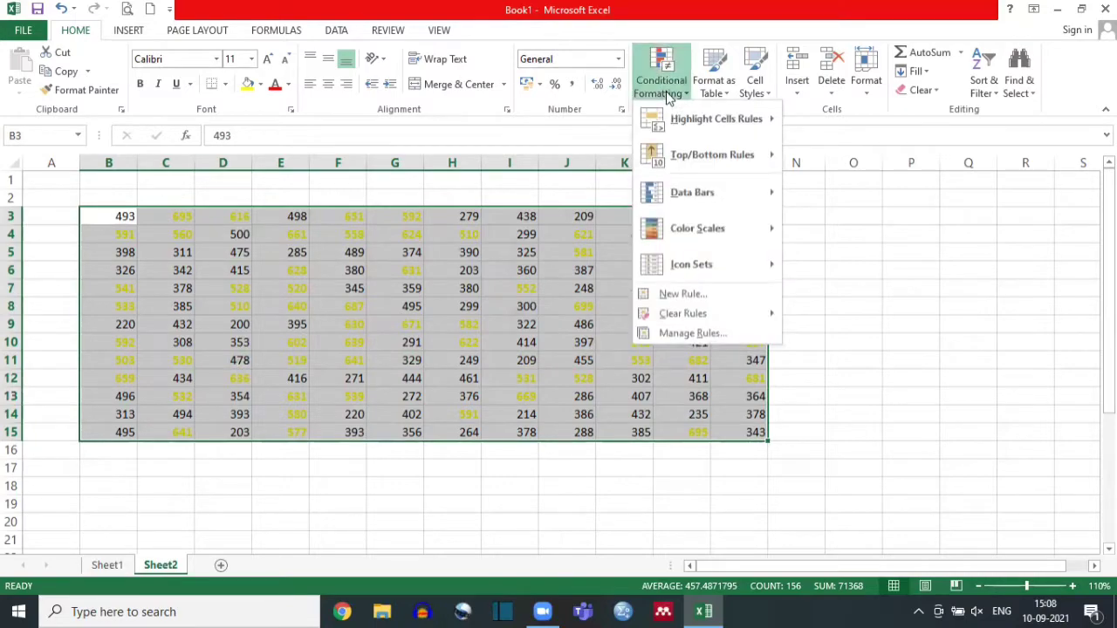
pyautogui.click(487, 315)
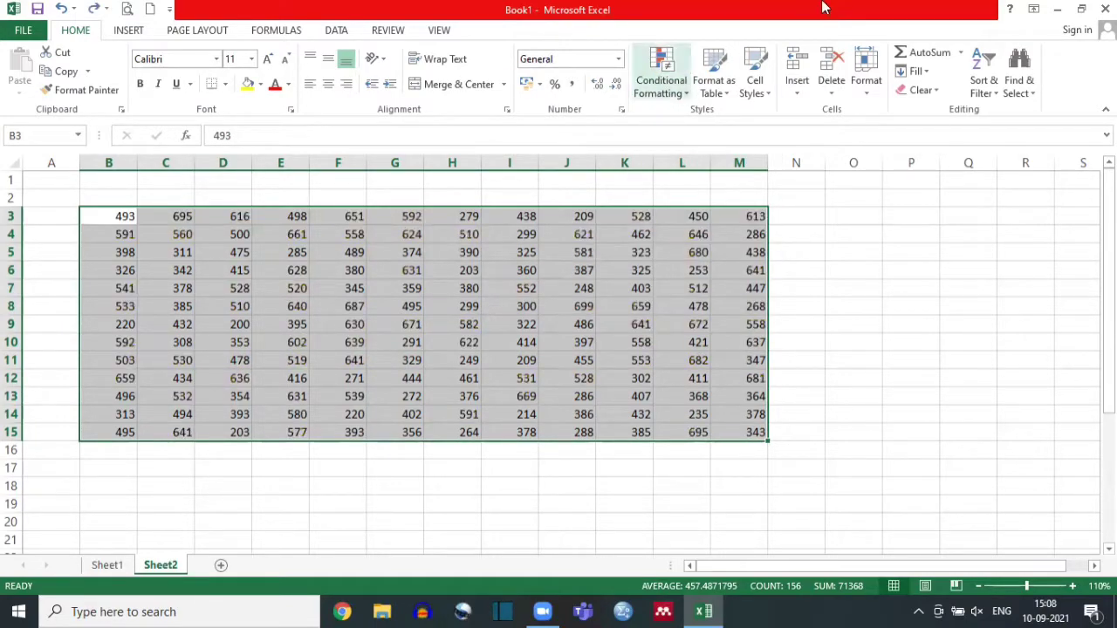
# Highlight cells in the selected range that are less than 600 with Green Fill with Dark Green Text, and undo that formatting.
pyautogui.click(654, 80)
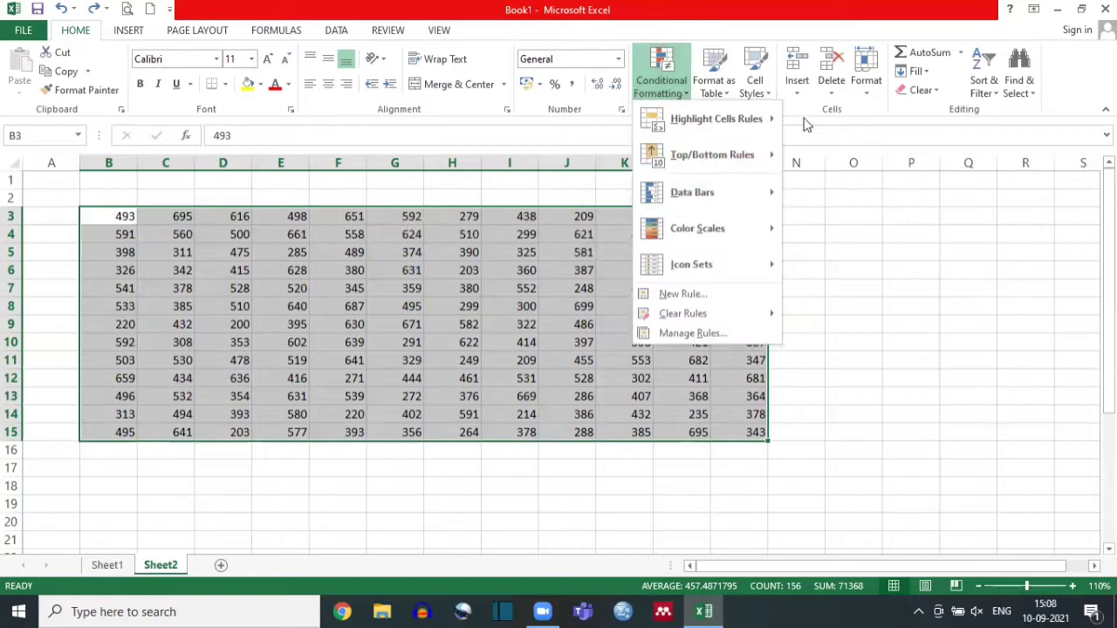
pyautogui.moveTo(762, 125)
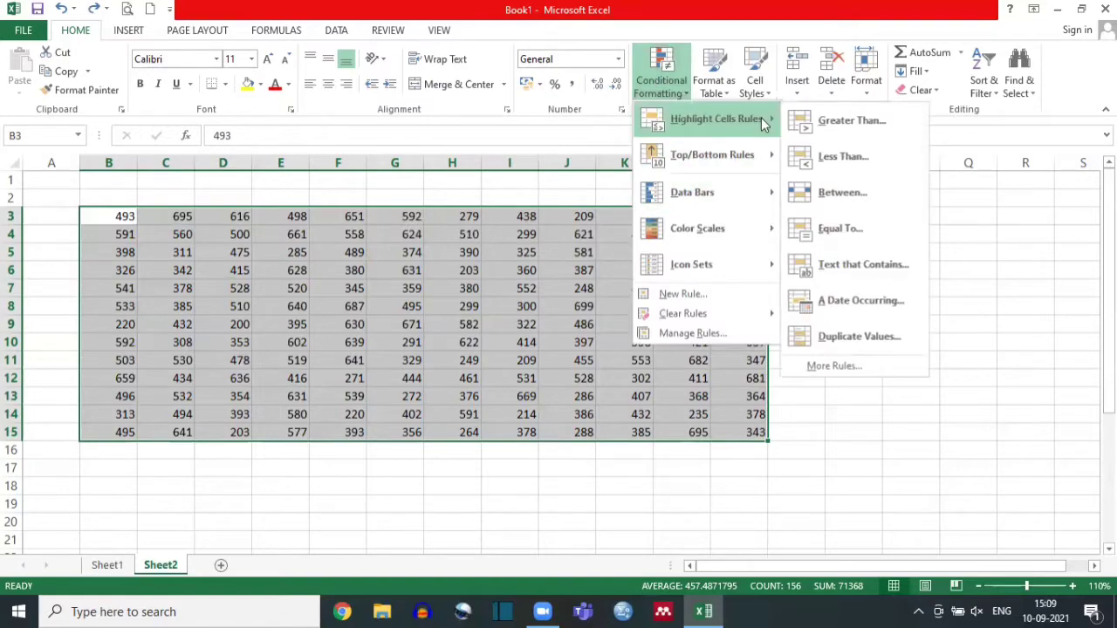
pyautogui.click(860, 152)
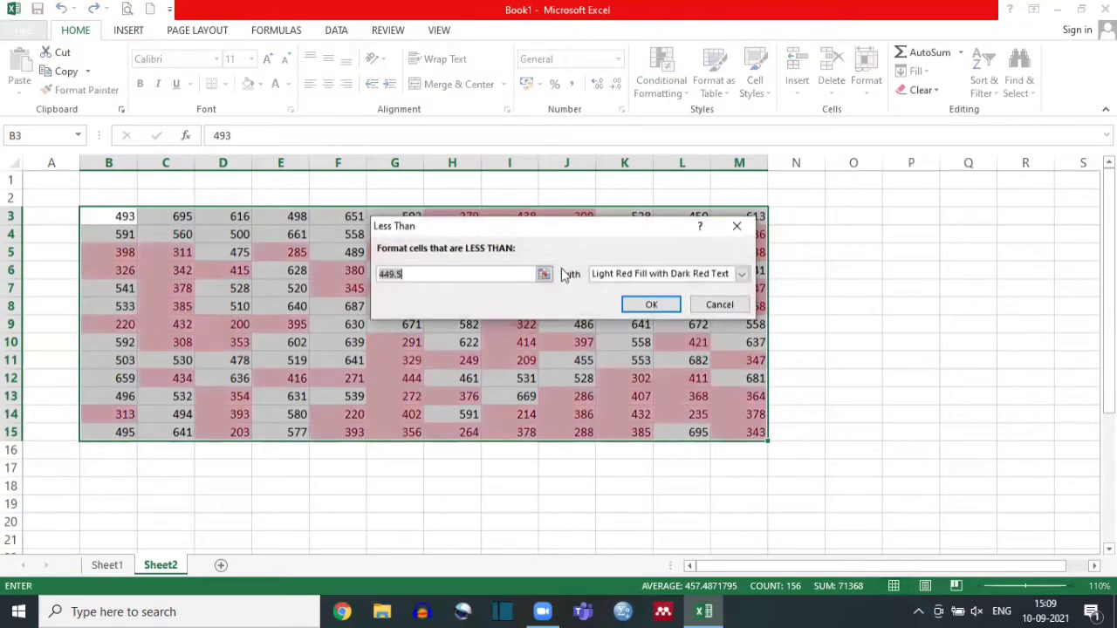
pyautogui.write('600')
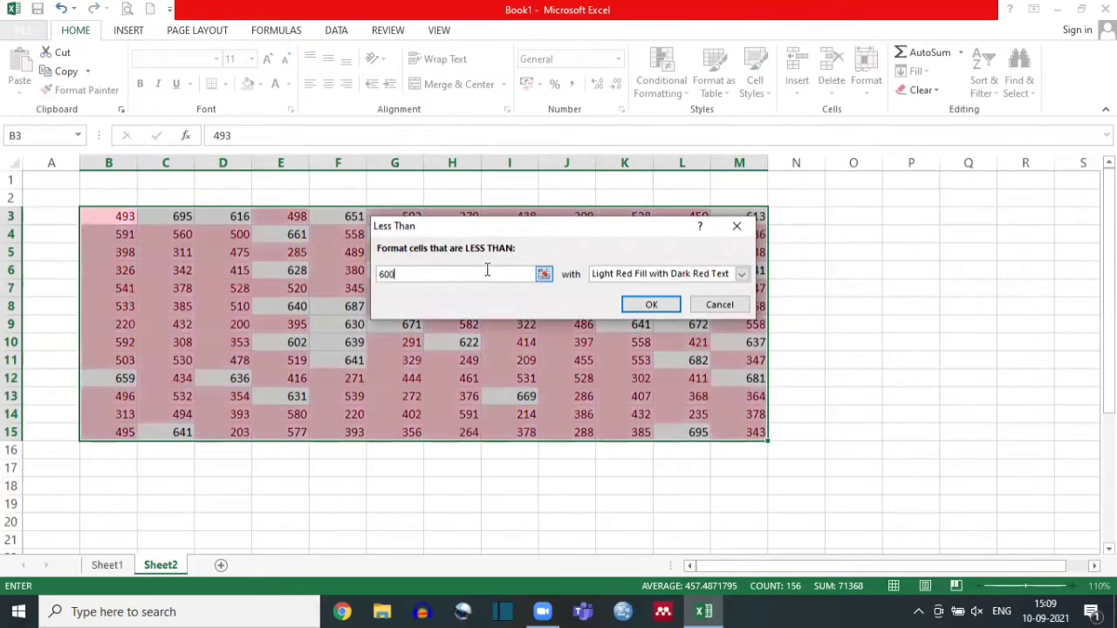
pyautogui.click(741, 274)
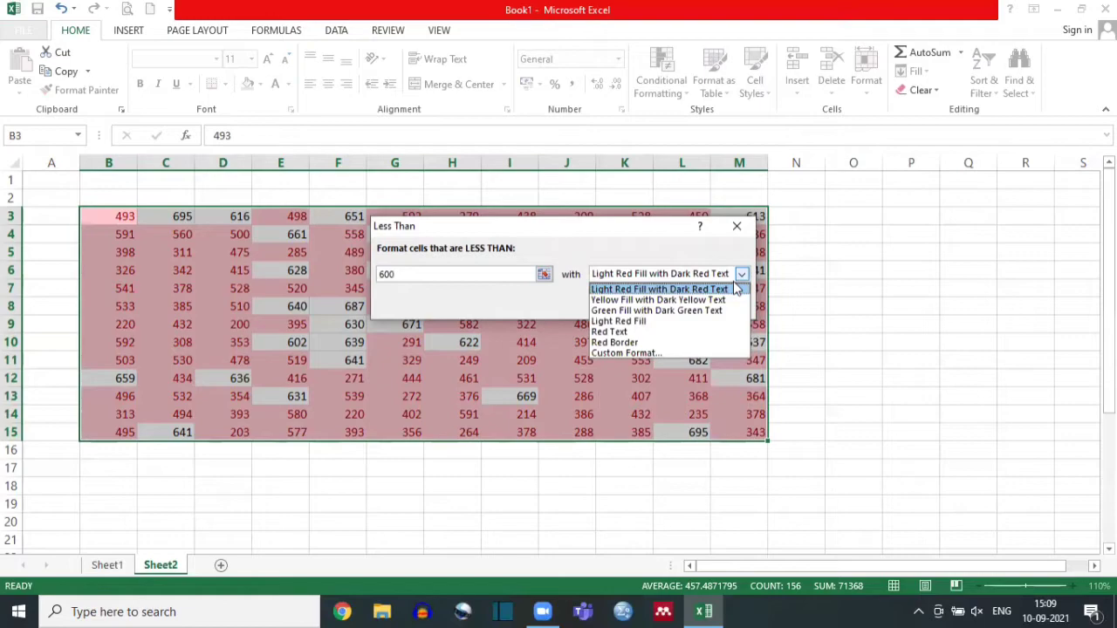
pyautogui.click(678, 312)
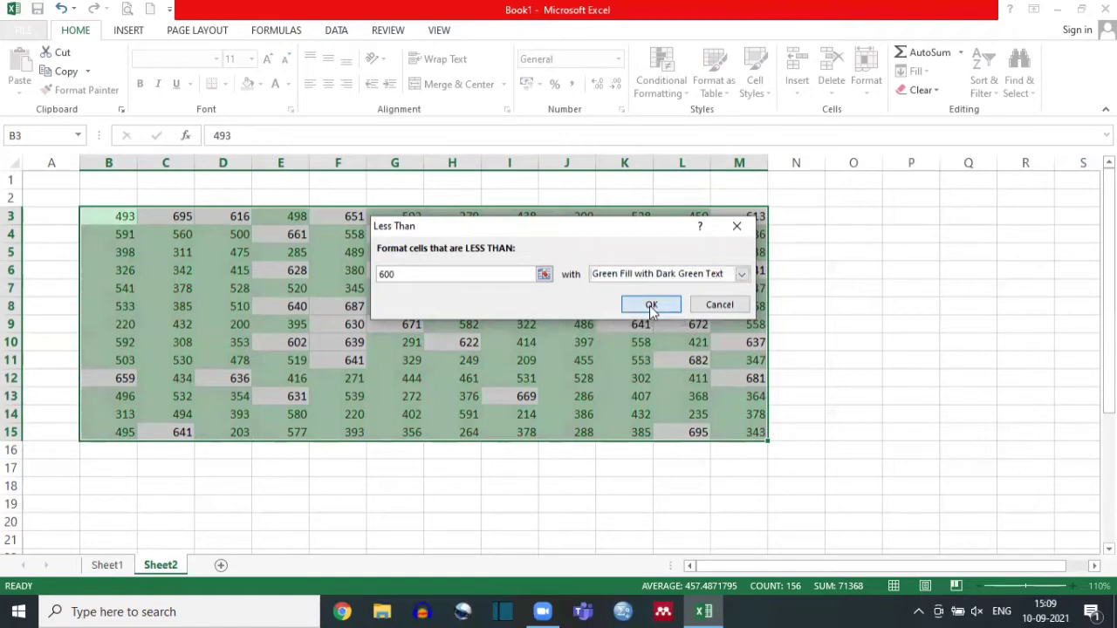
pyautogui.click(651, 307)
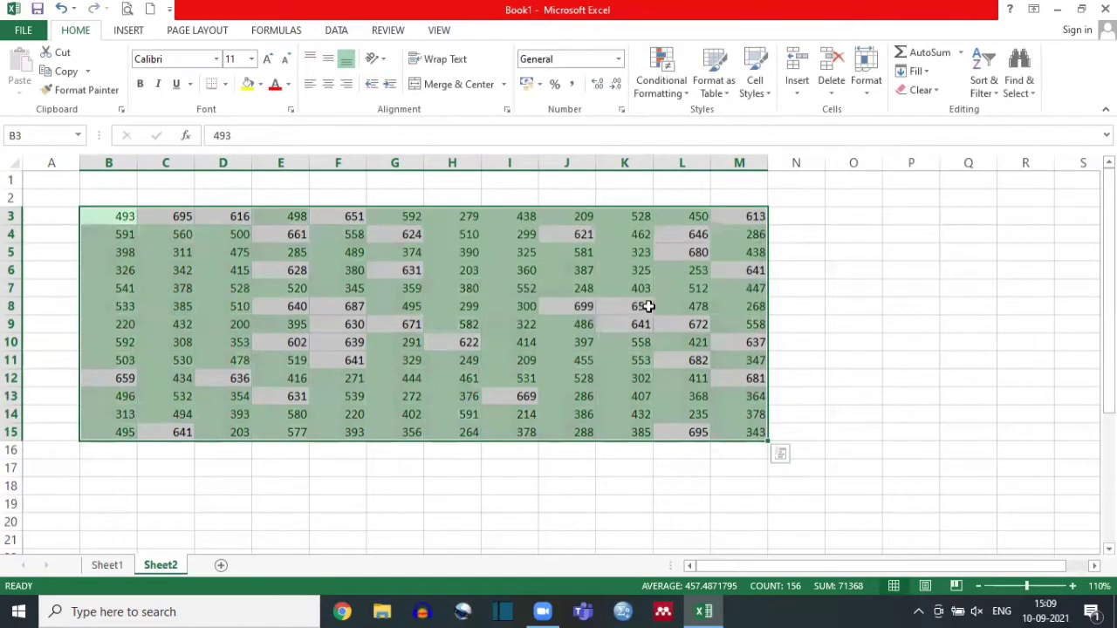
pyautogui.click(819, 285)
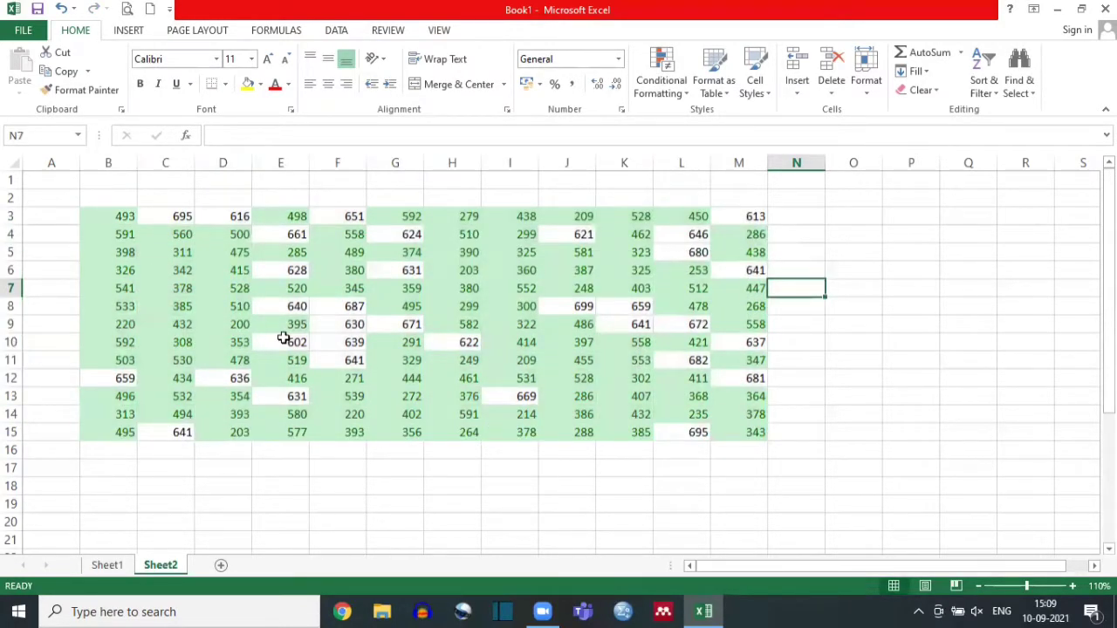
pyautogui.hotkey('ctrl', 'z')
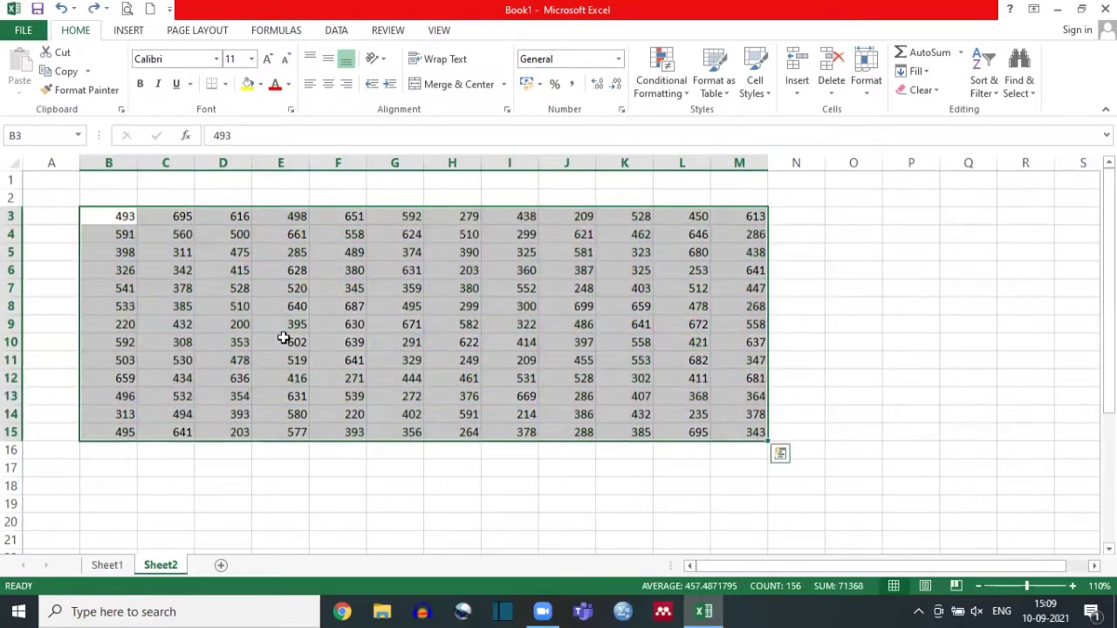
# Set up a Between highlight rule for the selected range with limits 350 and 550.
pyautogui.click(677, 101)
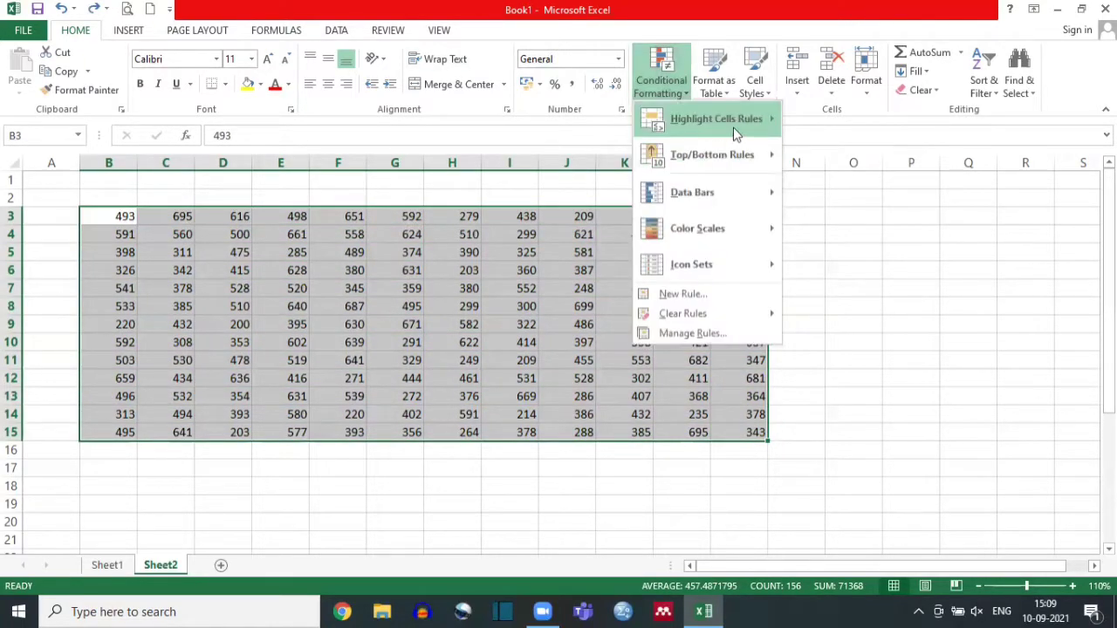
pyautogui.moveTo(732, 127)
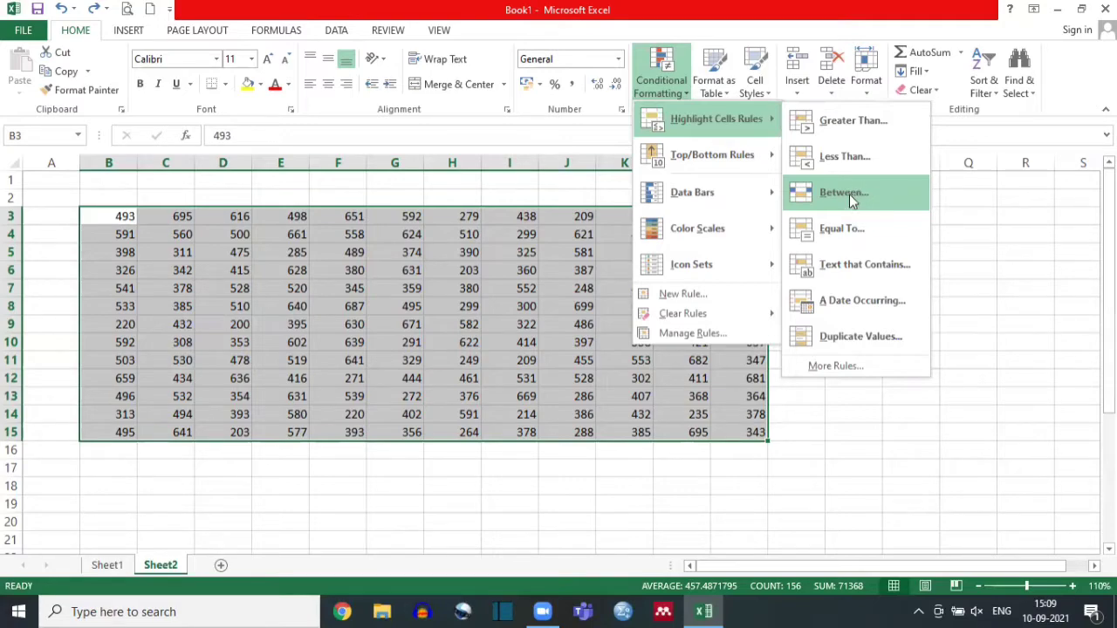
pyautogui.click(843, 192)
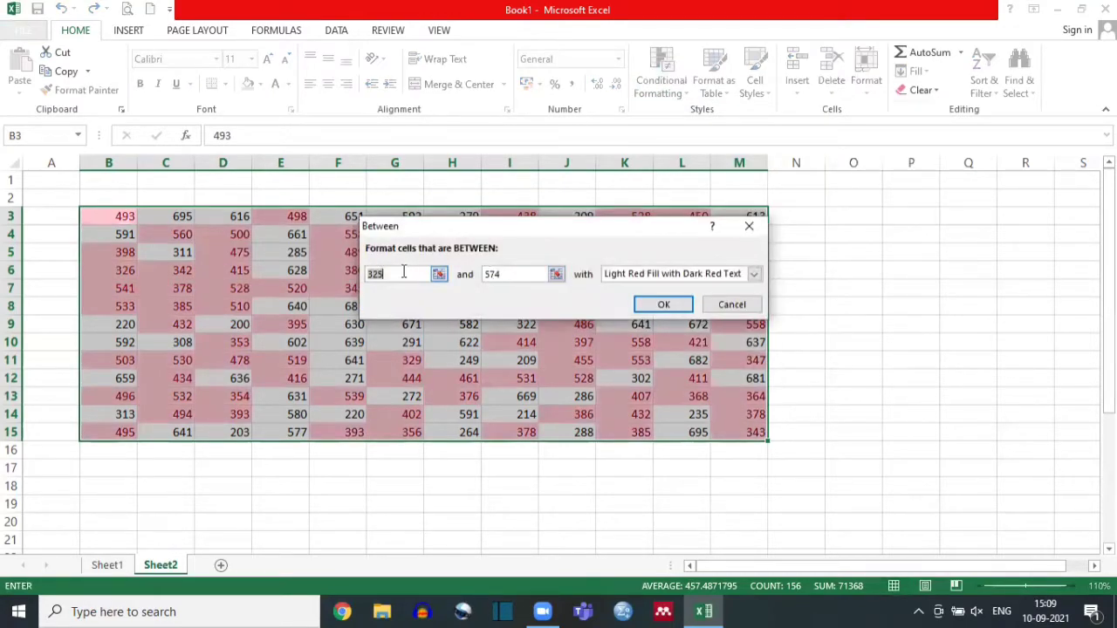
pyautogui.write('350')
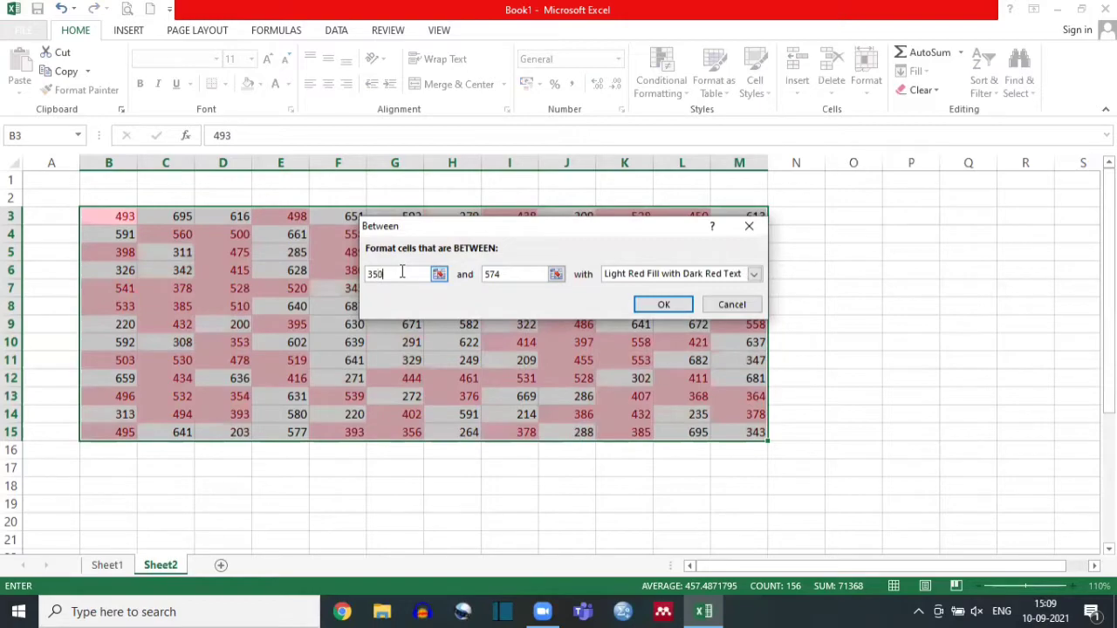
pyautogui.click(509, 273)
pyautogui.press('BackSpace')
pyautogui.press('BackSpace')
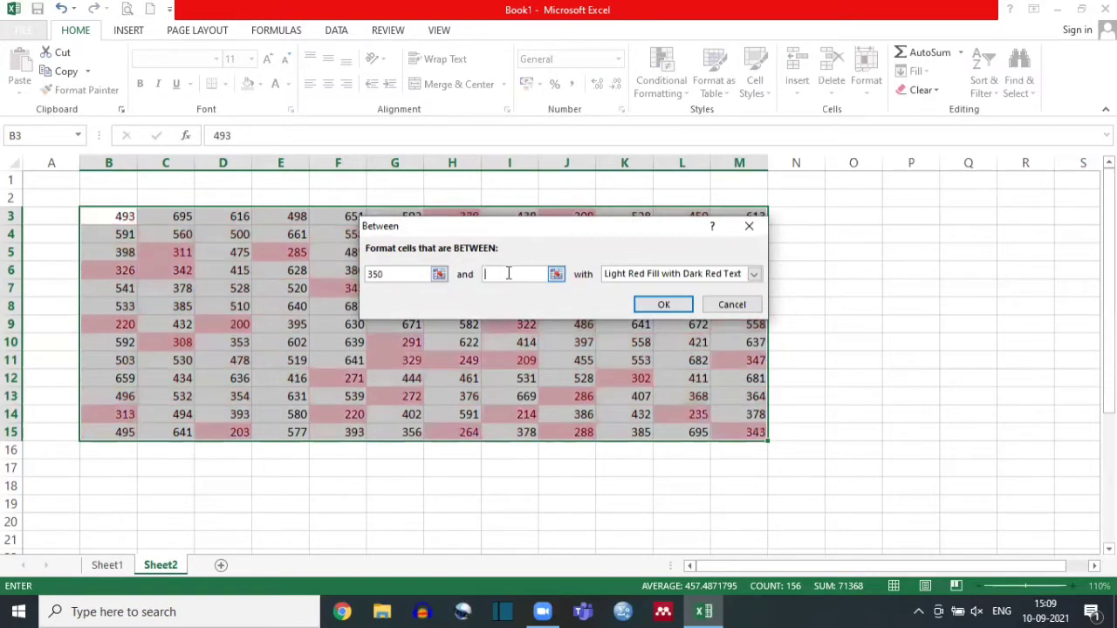
pyautogui.write('550')
pyautogui.click(380, 274)
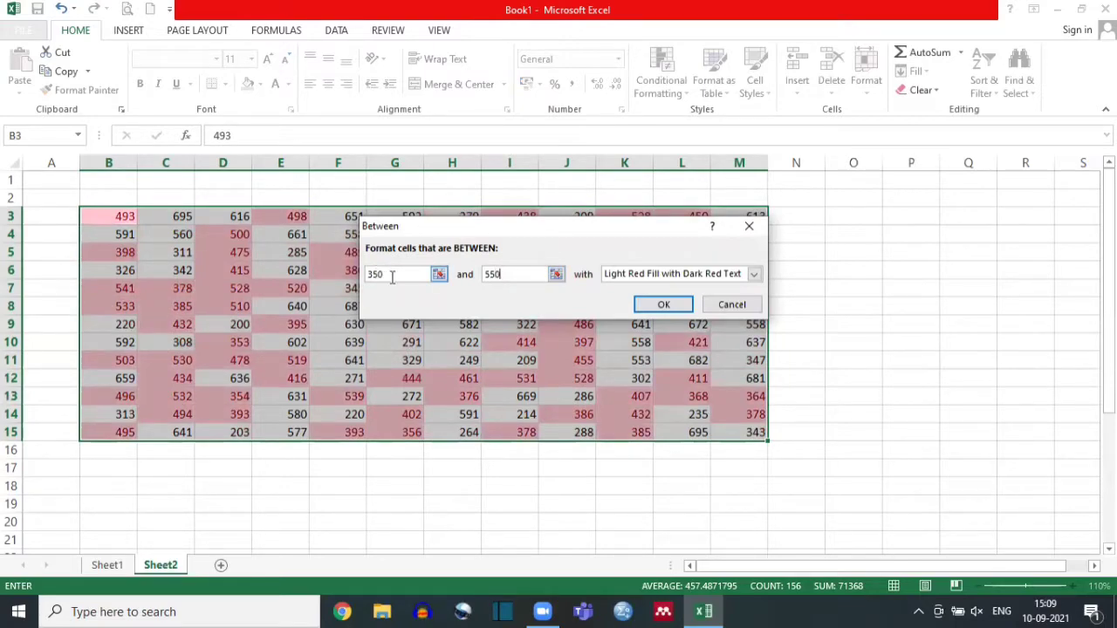
pyautogui.click(514, 280)
# Try Red Border for the Between rule, apply it with Yellow Fill with Dark Yellow Text instead, and undo the formatting.
pyautogui.click(753, 276)
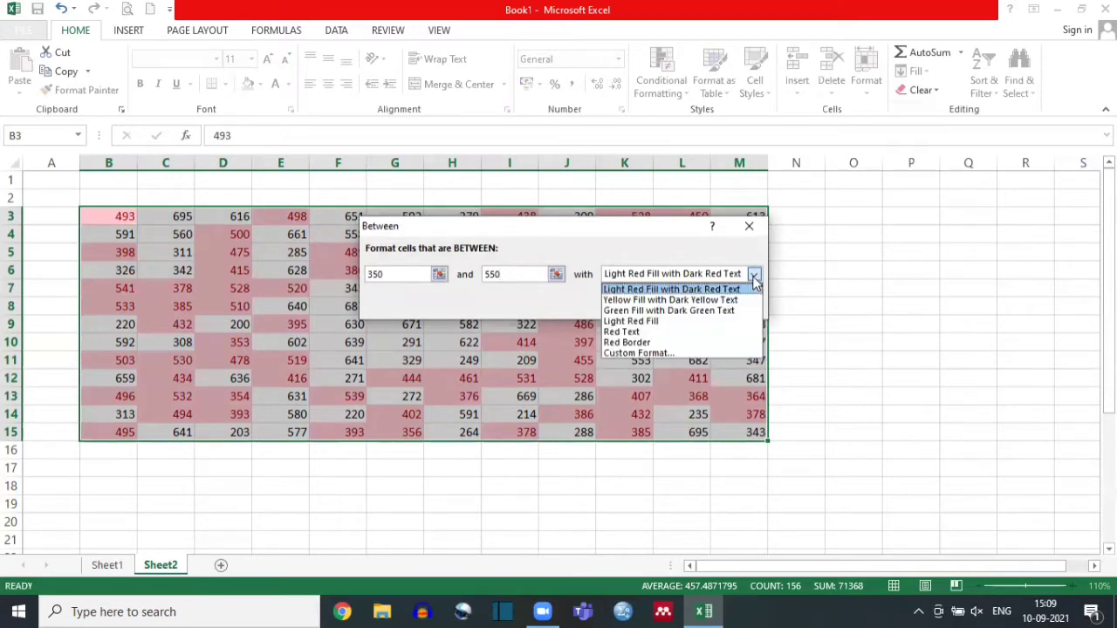
pyautogui.click(664, 347)
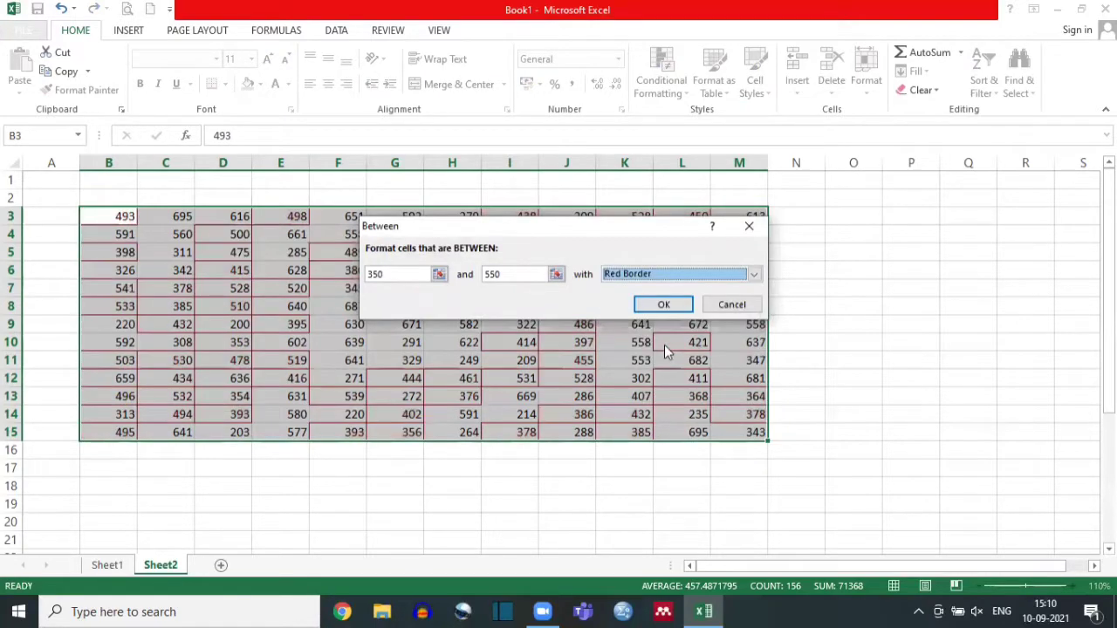
pyautogui.click(753, 274)
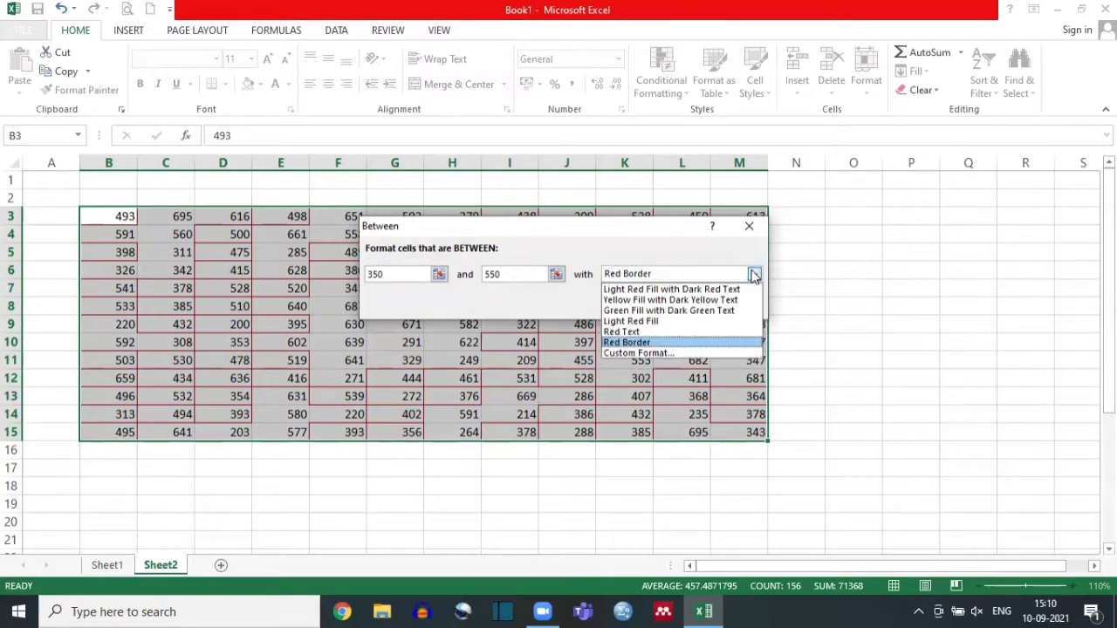
pyautogui.click(689, 300)
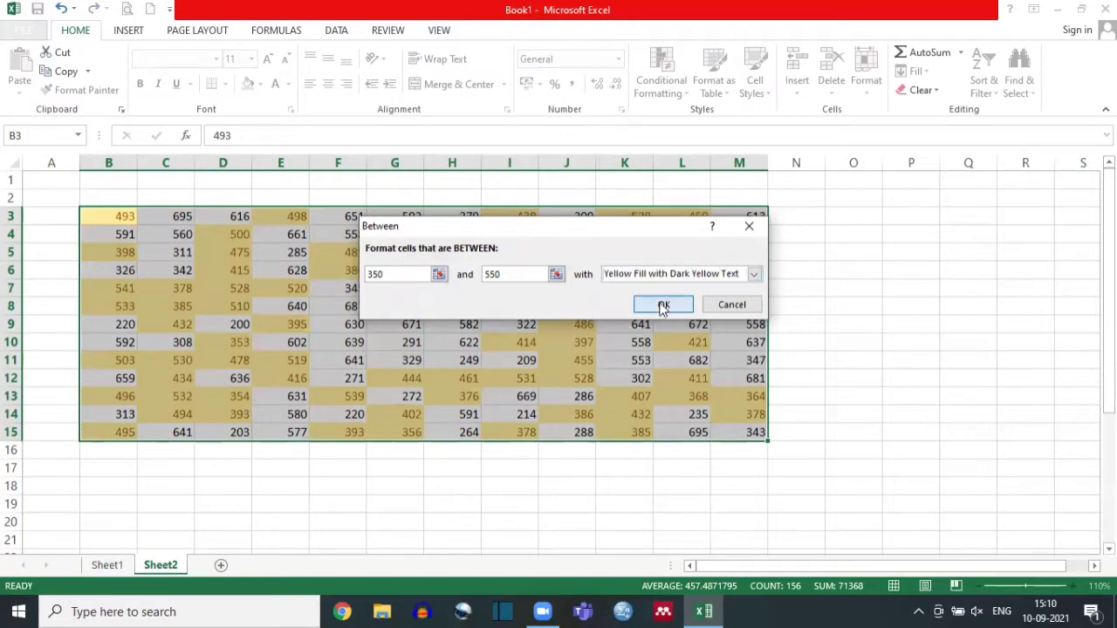
pyautogui.click(663, 305)
pyautogui.click(786, 279)
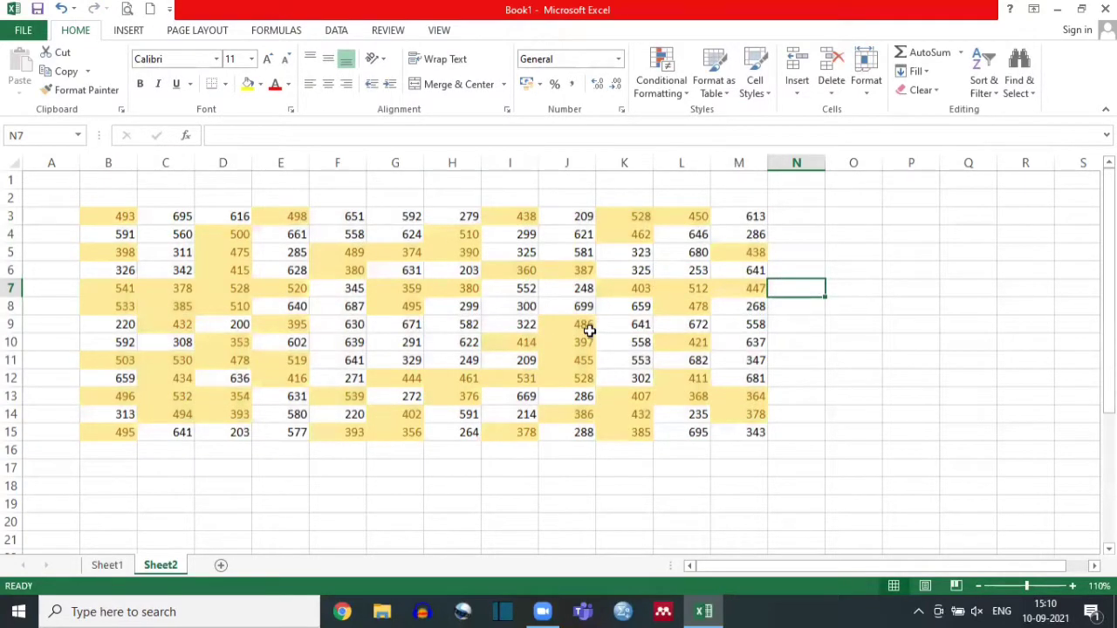
pyautogui.hotkey('ctrl', 'z')
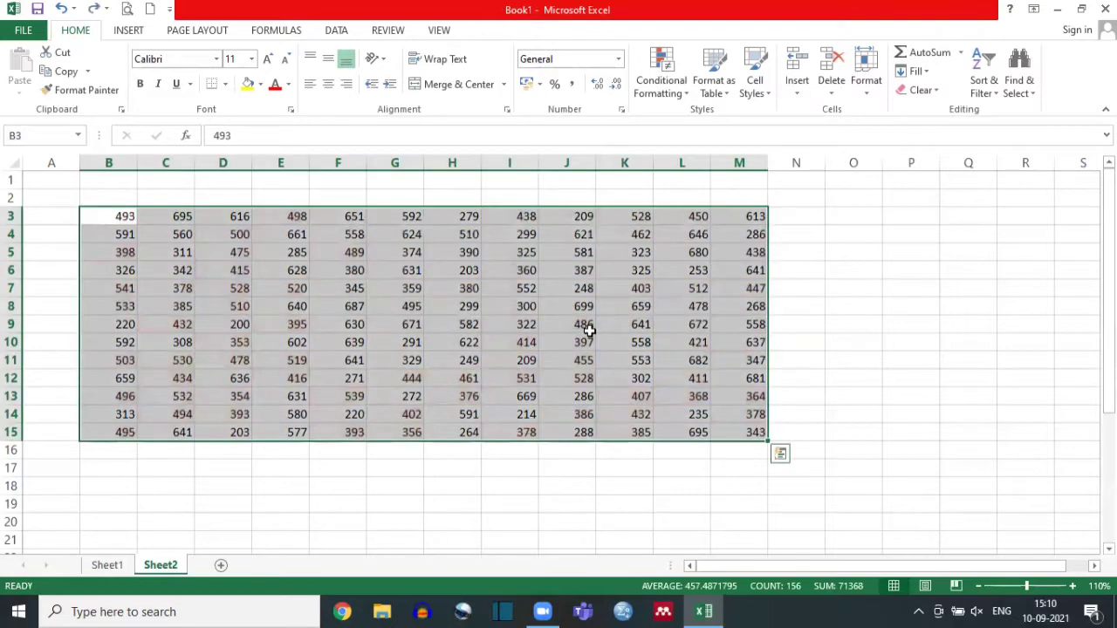
# Apply an Equal To highlight rule to the selected range with value 660 and Green Fill with Dark Green Text.
pyautogui.click(668, 91)
pyautogui.moveTo(713, 112)
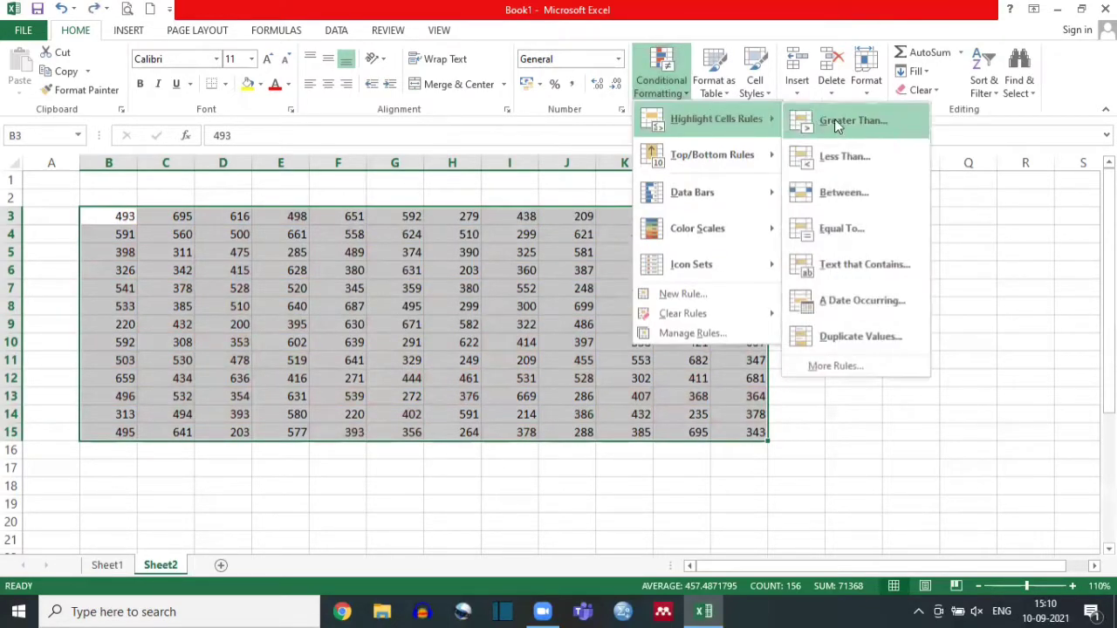
pyautogui.click(839, 228)
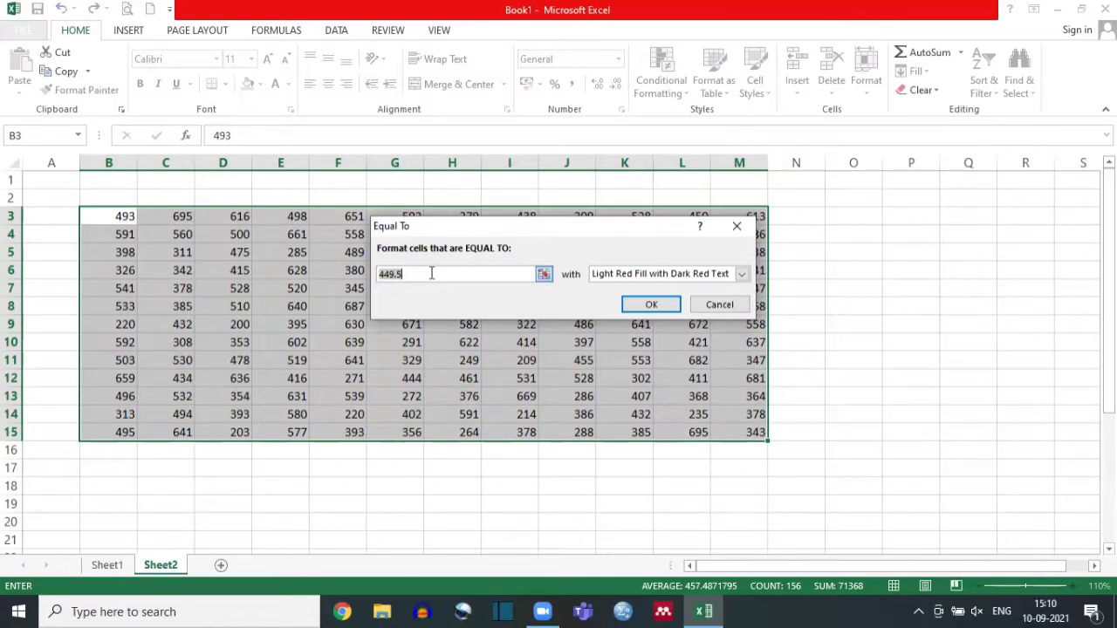
pyautogui.press('BackSpace')
pyautogui.click(740, 274)
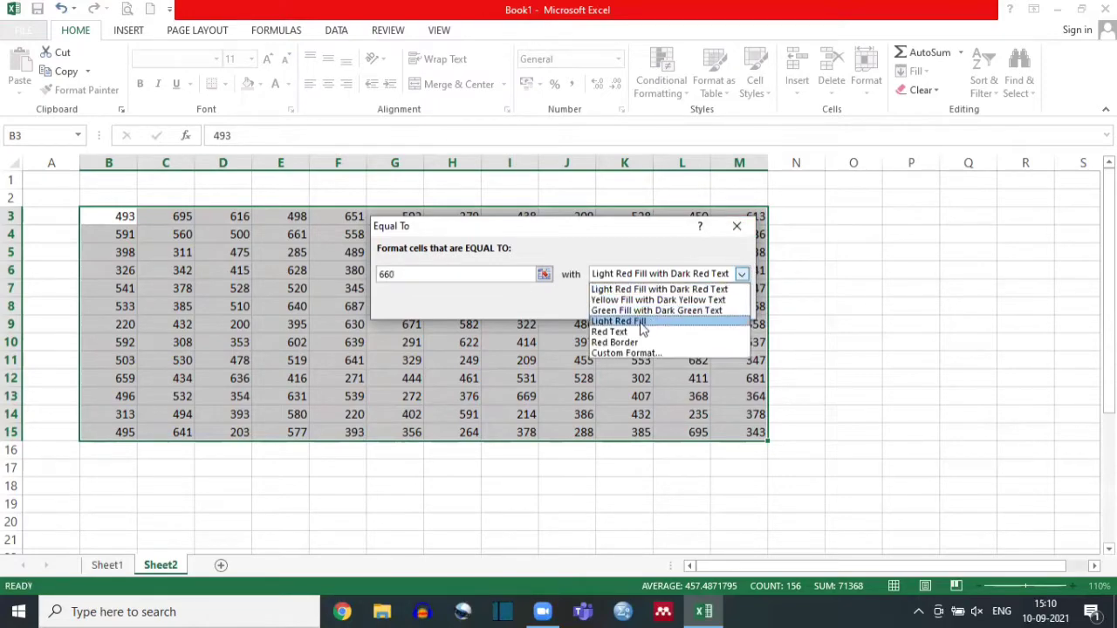
pyautogui.click(643, 311)
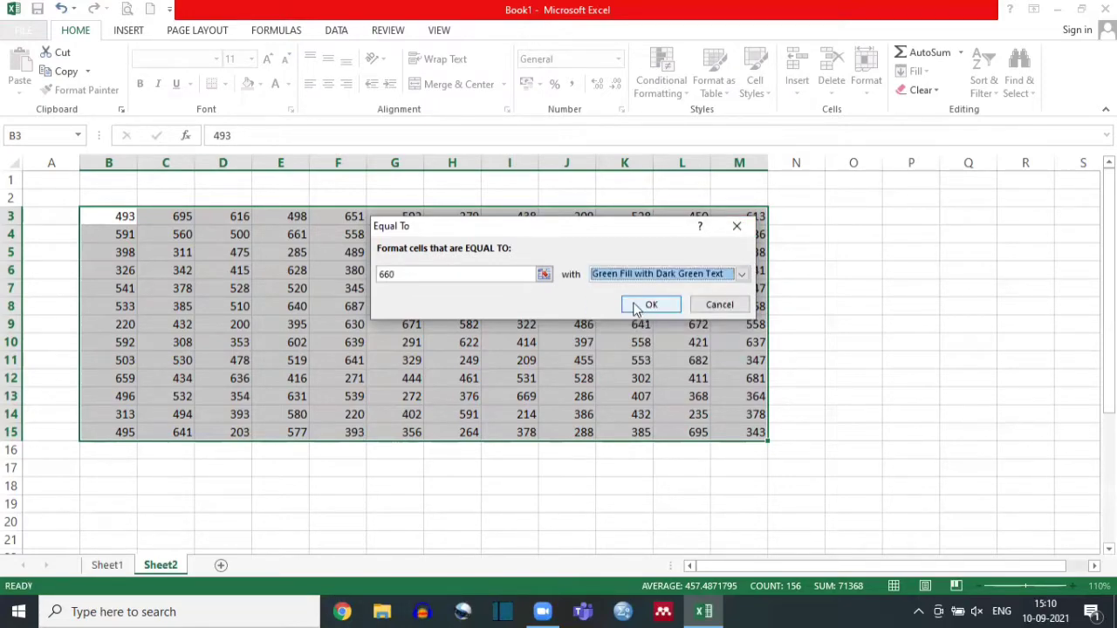
pyautogui.click(650, 304)
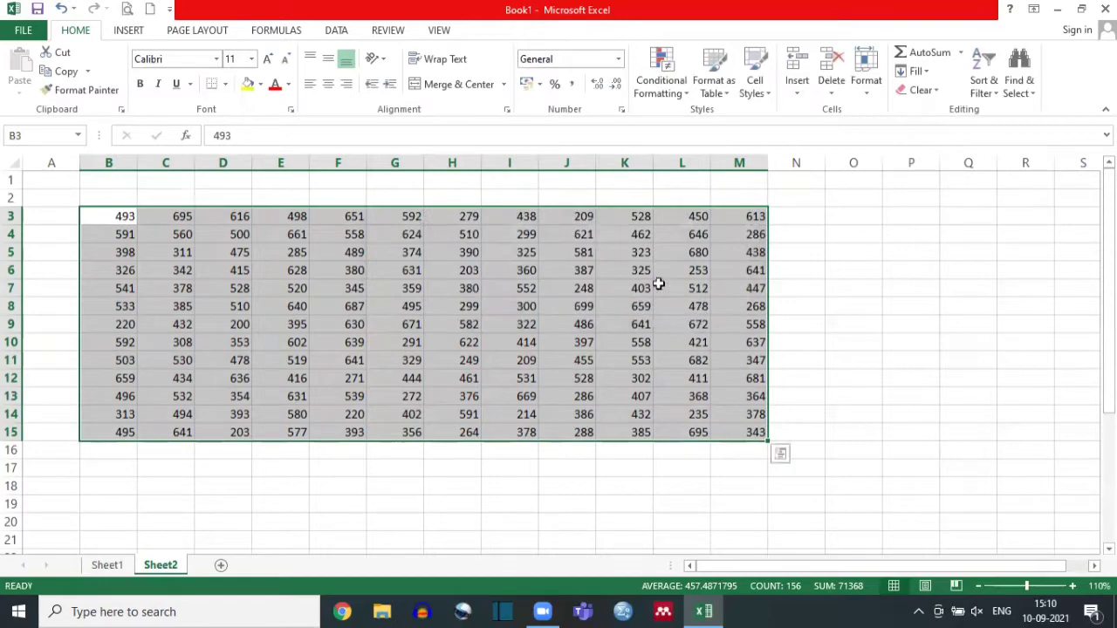
pyautogui.click(422, 258)
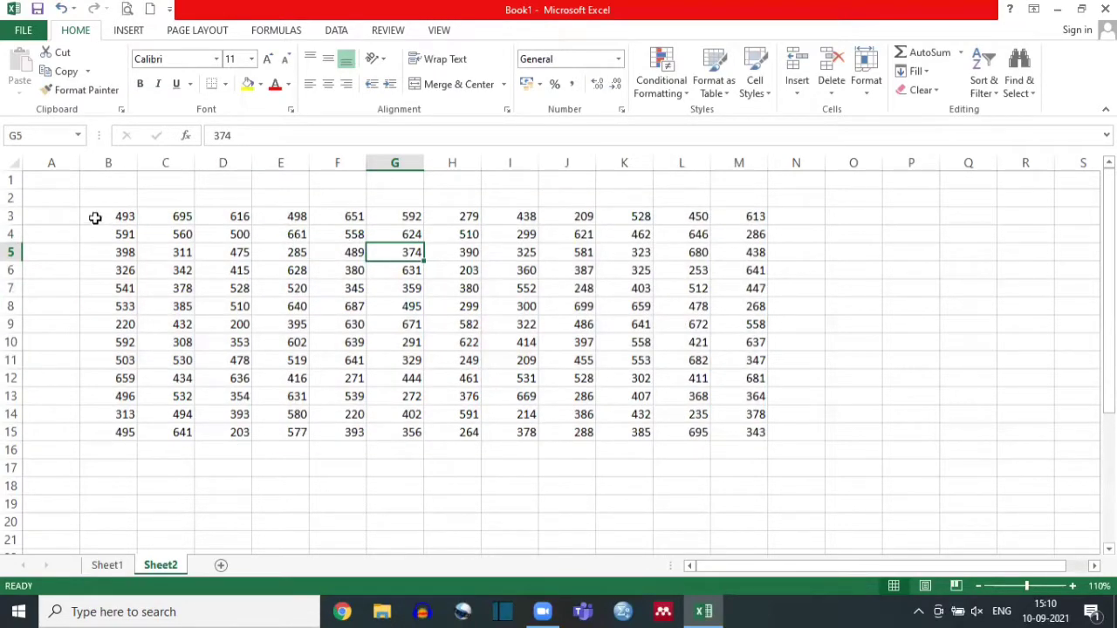
# Reselect B3:M15, highlight cells equal to 325 with Green Fill with Dark Green Text, and check the highlighted cells.
pyautogui.moveTo(96, 217); pyautogui.dragTo(743, 431)
pyautogui.click(681, 91)
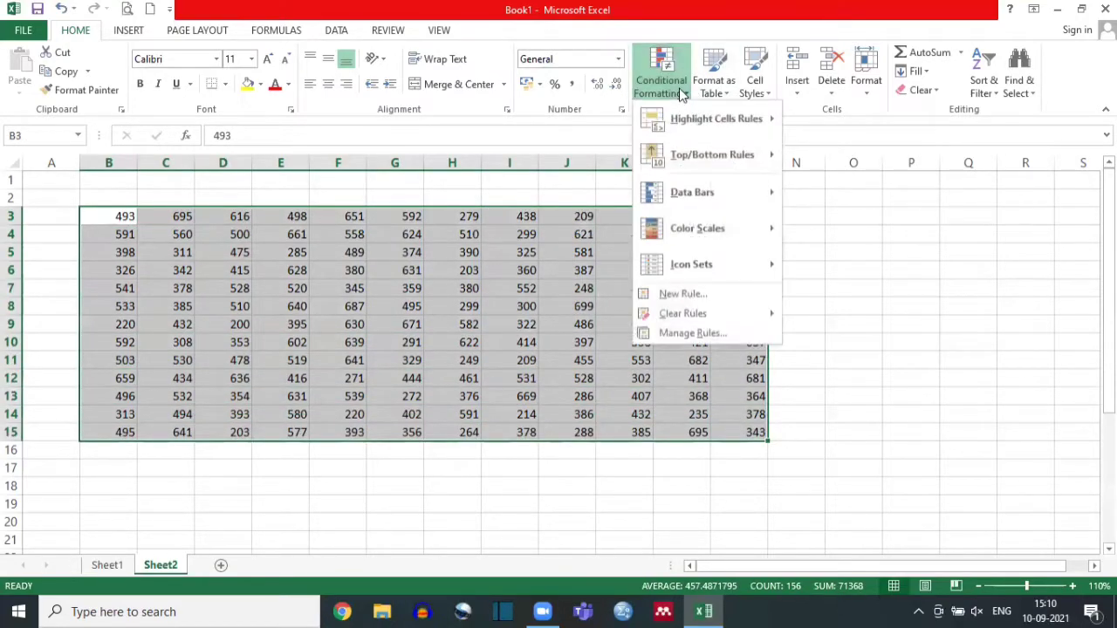
pyautogui.moveTo(748, 118)
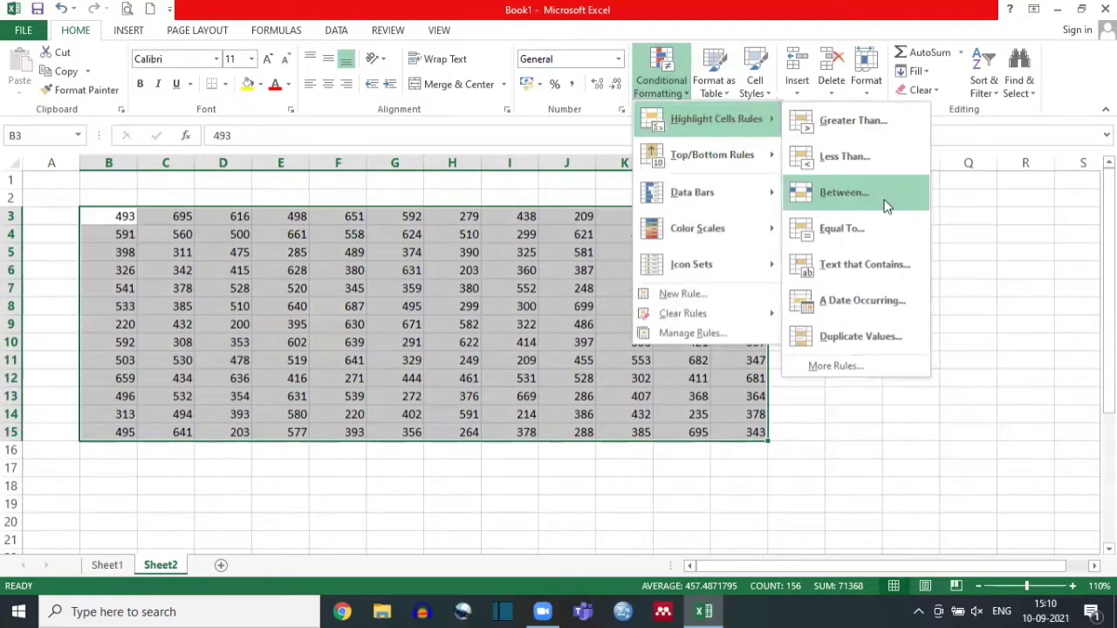
pyautogui.click(860, 228)
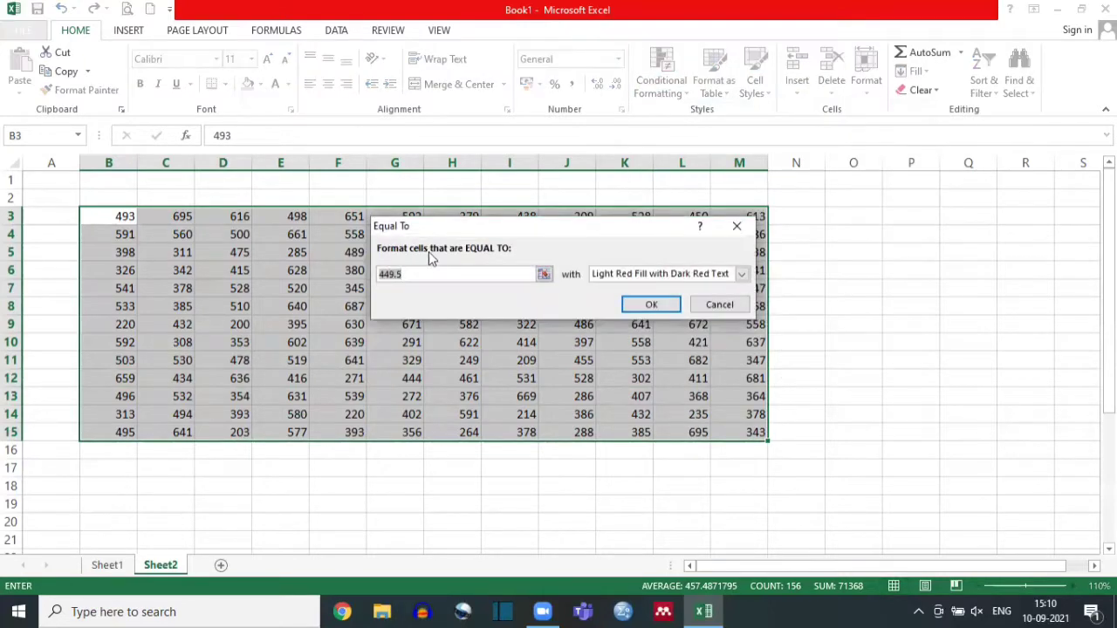
pyautogui.press('BackSpace')
pyautogui.click(740, 274)
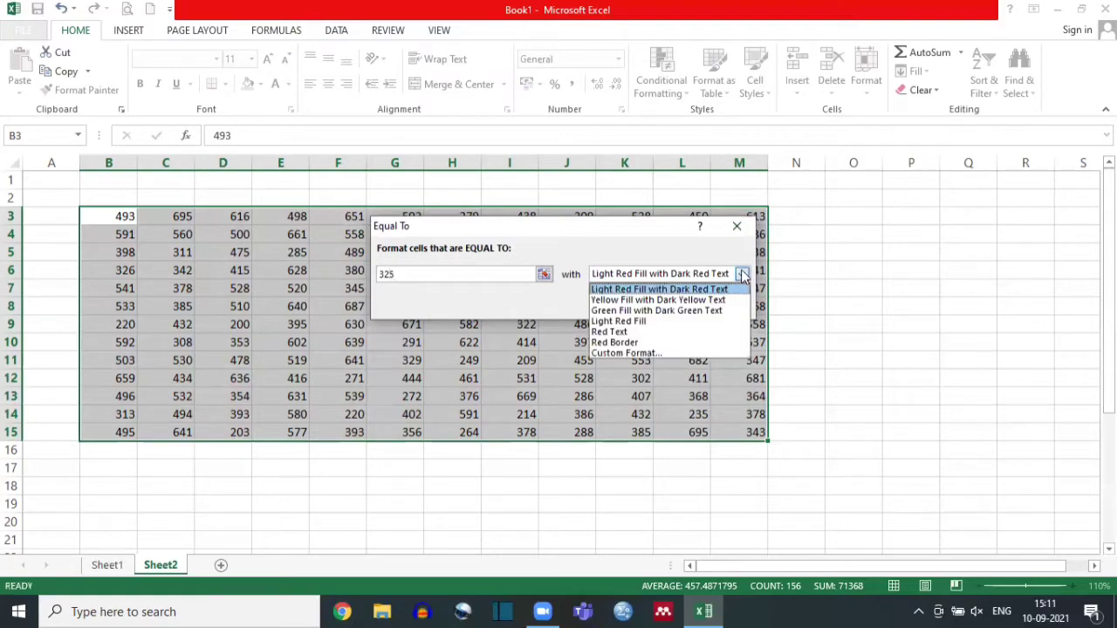
pyautogui.click(670, 312)
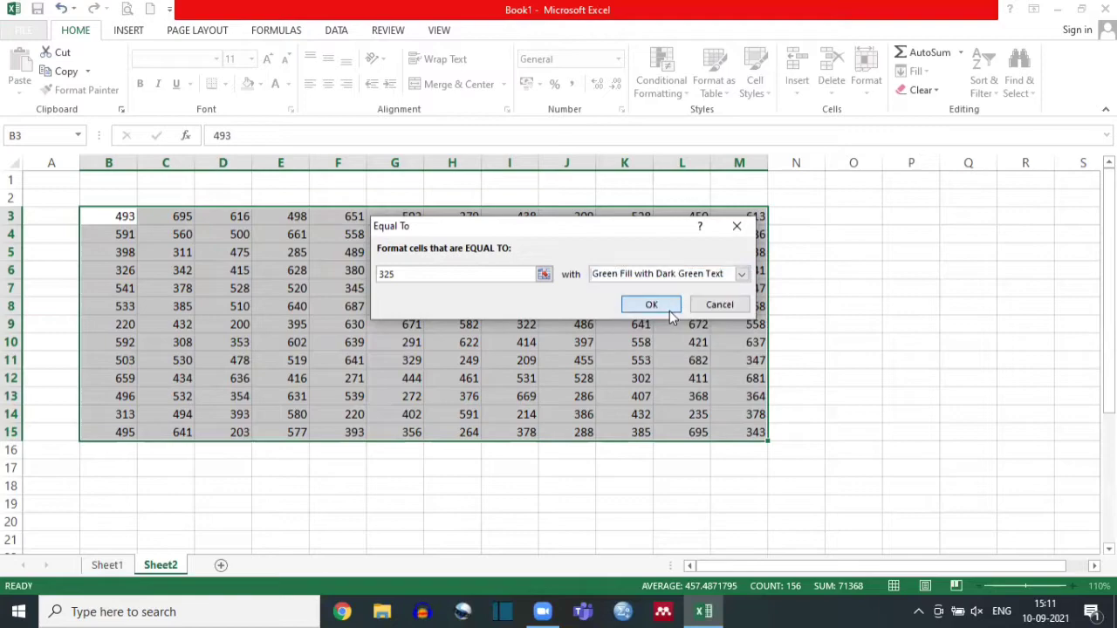
pyautogui.click(669, 310)
pyautogui.click(839, 284)
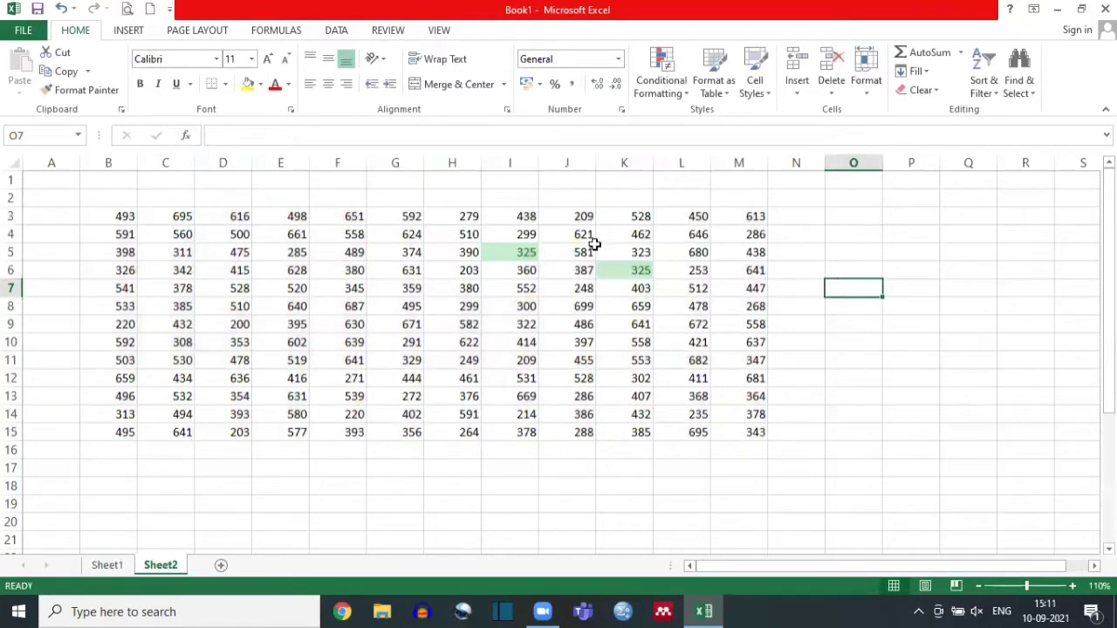
pyautogui.click(496, 253)
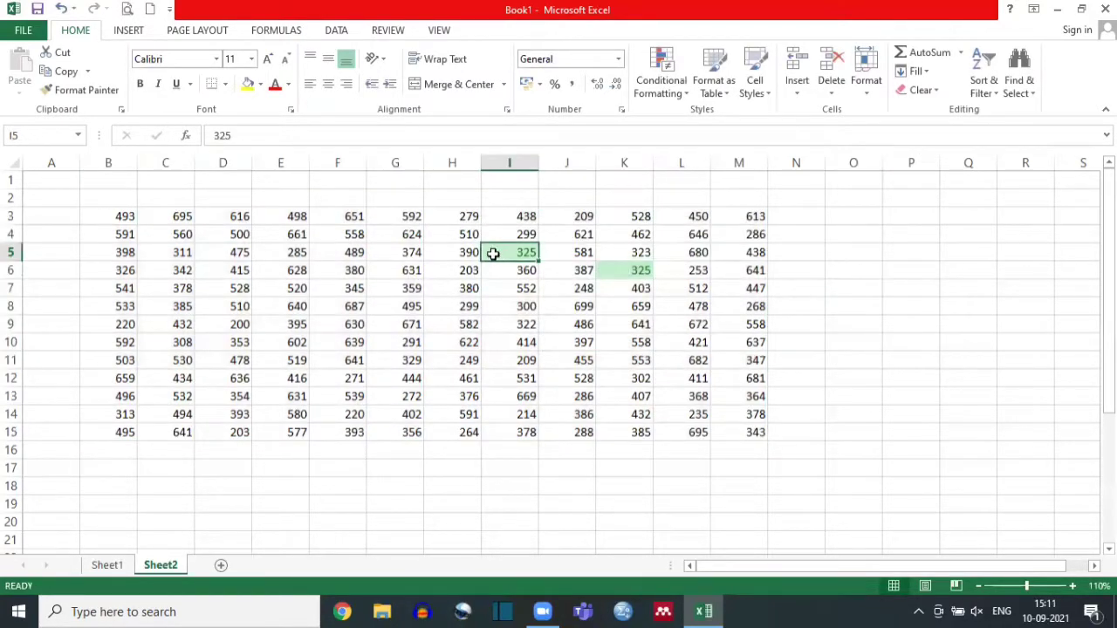
pyautogui.click(641, 271)
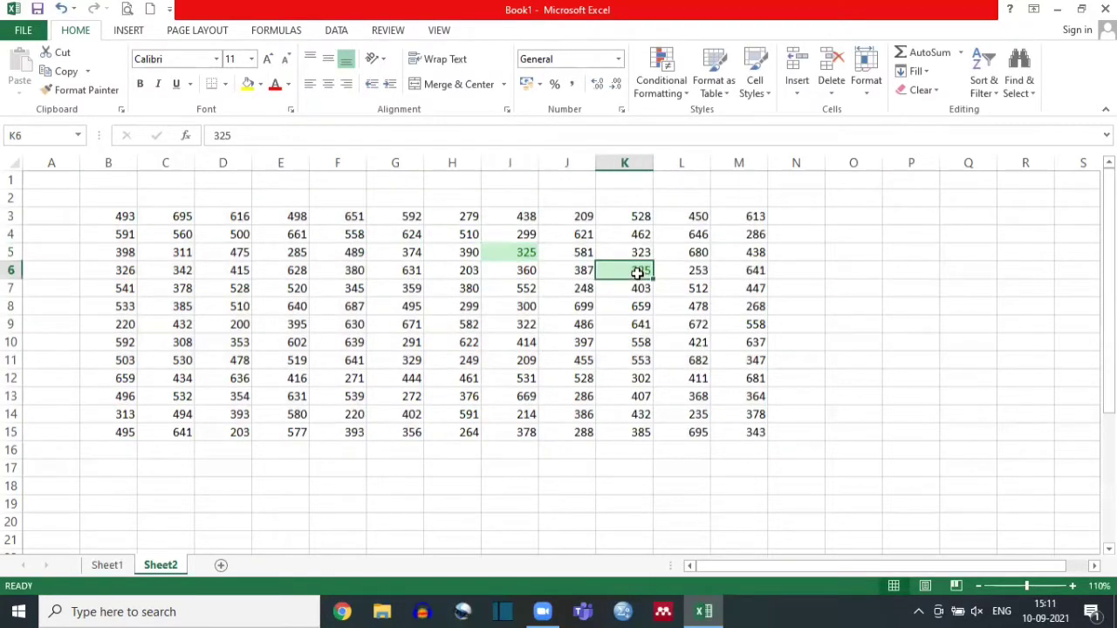
# Undo the last Equal To highlighting, then view the Text That Contains rule settings for B3:M15 and close them without applying.
pyautogui.hotkey('ctrl', 'z')
pyautogui.click(670, 91)
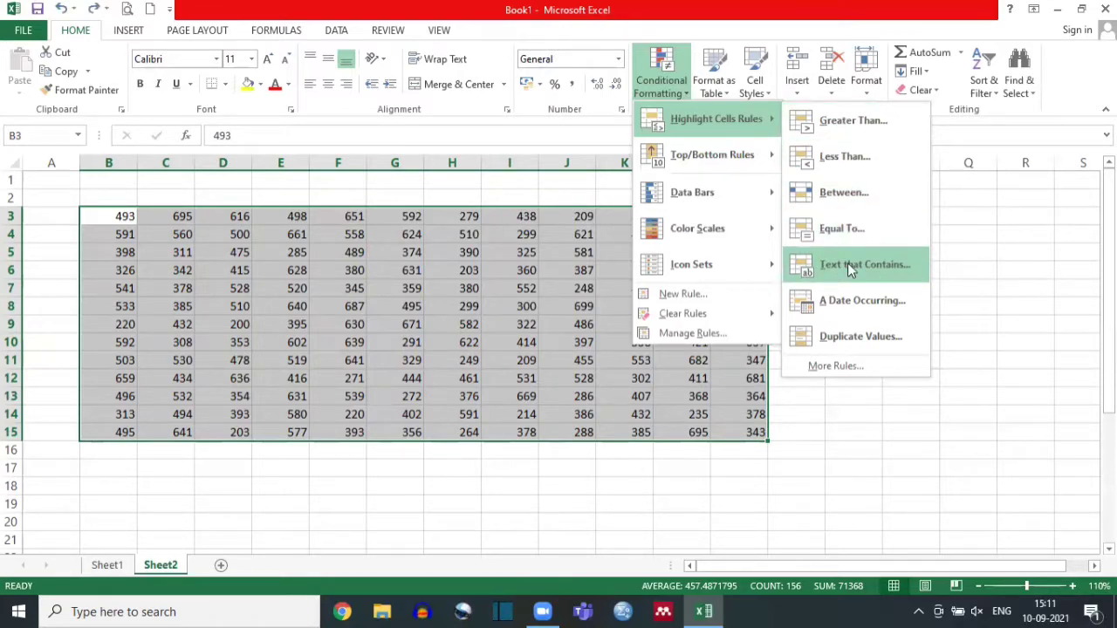
pyautogui.click(332, 292)
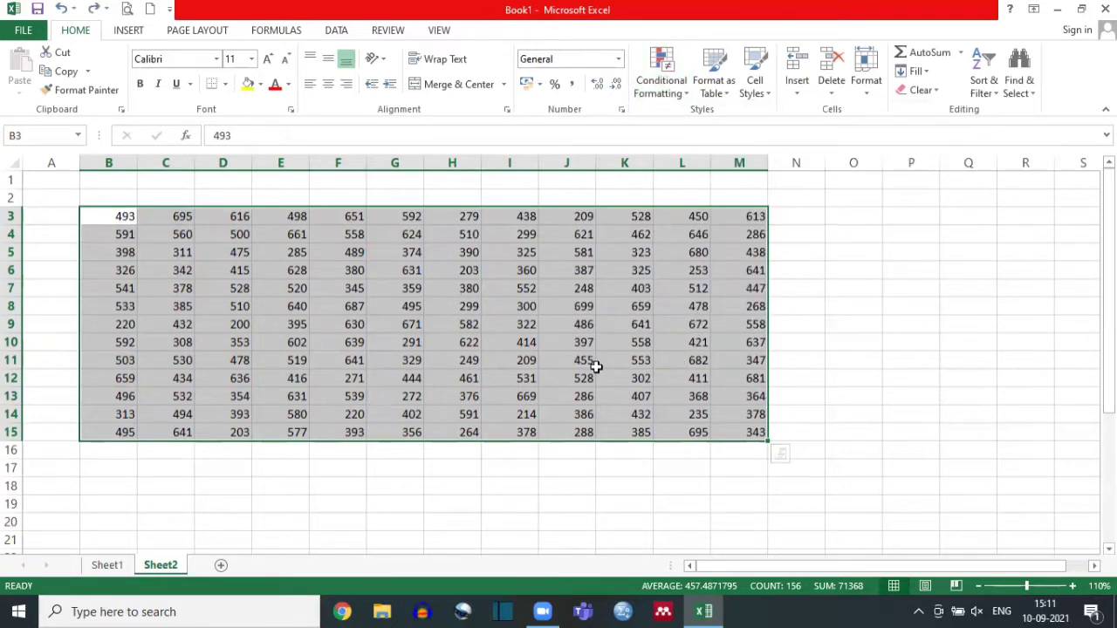
pyautogui.click(668, 87)
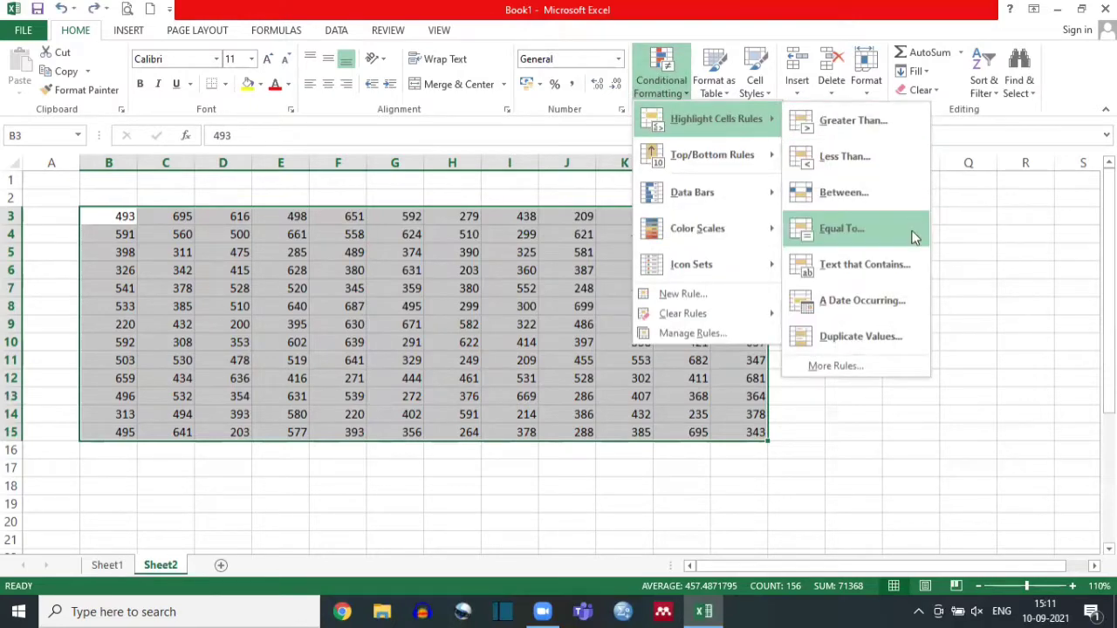
pyautogui.click(881, 263)
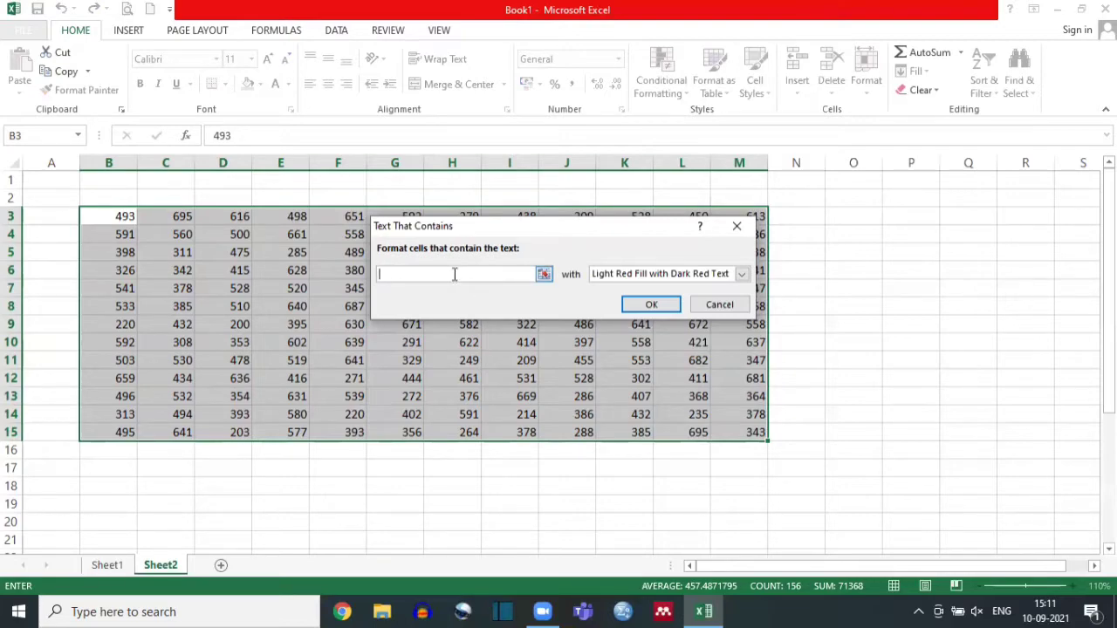
pyautogui.click(736, 226)
# Apply a Top 10 Items rule with Green Fill with Dark Green Text to B3:M15, check the highlighted cells, and undo the formatting.
pyautogui.click(662, 94)
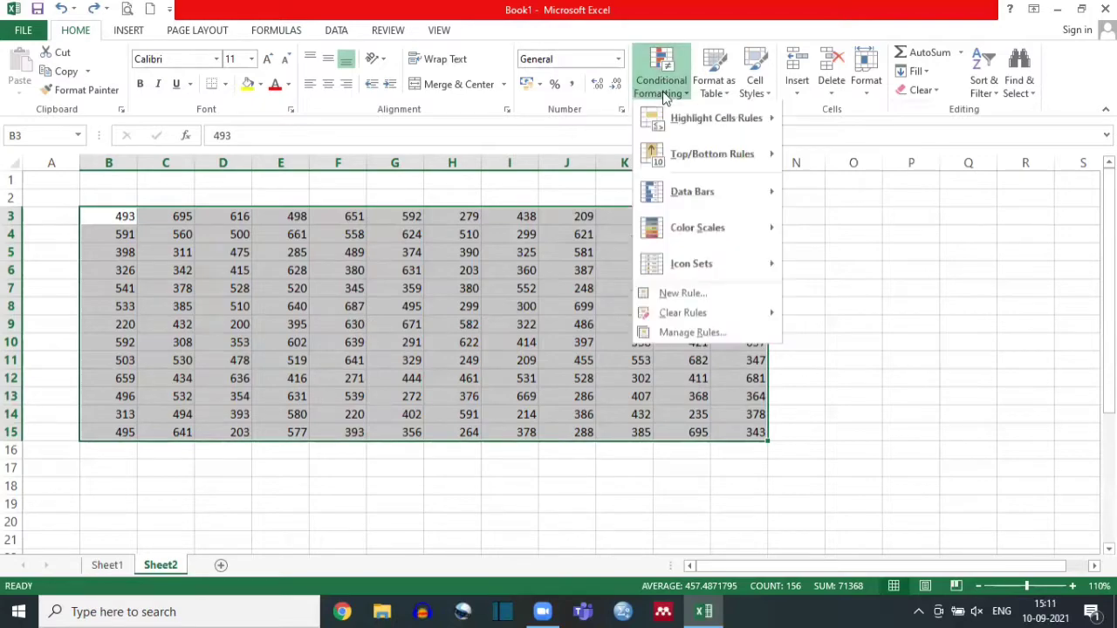
pyautogui.moveTo(715, 156)
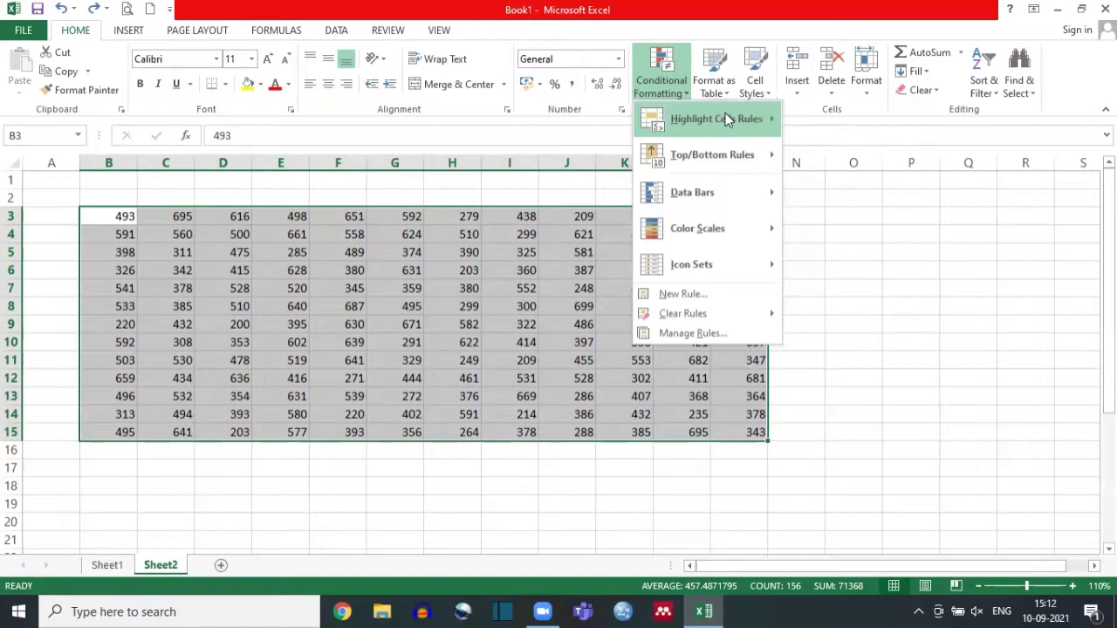
pyautogui.moveTo(725, 116)
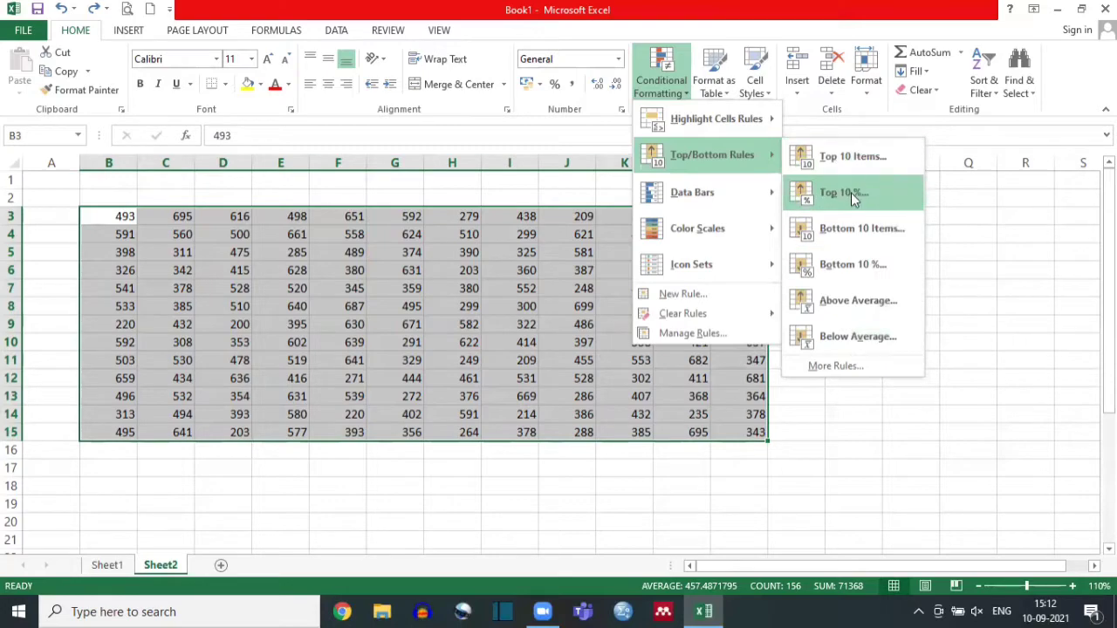
pyautogui.click(852, 156)
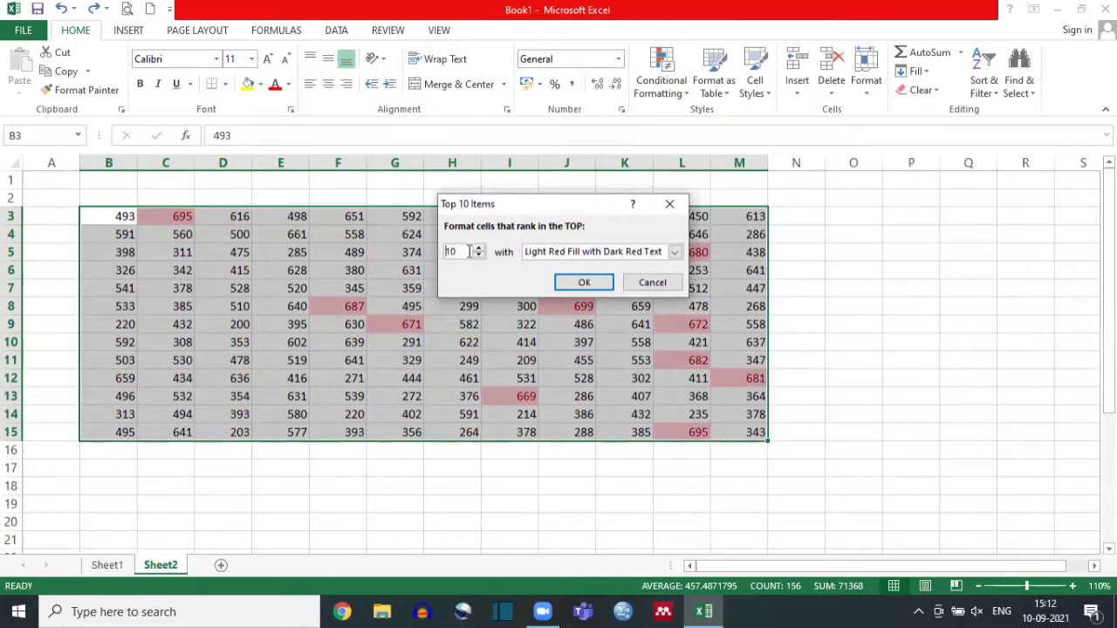
pyautogui.click(675, 252)
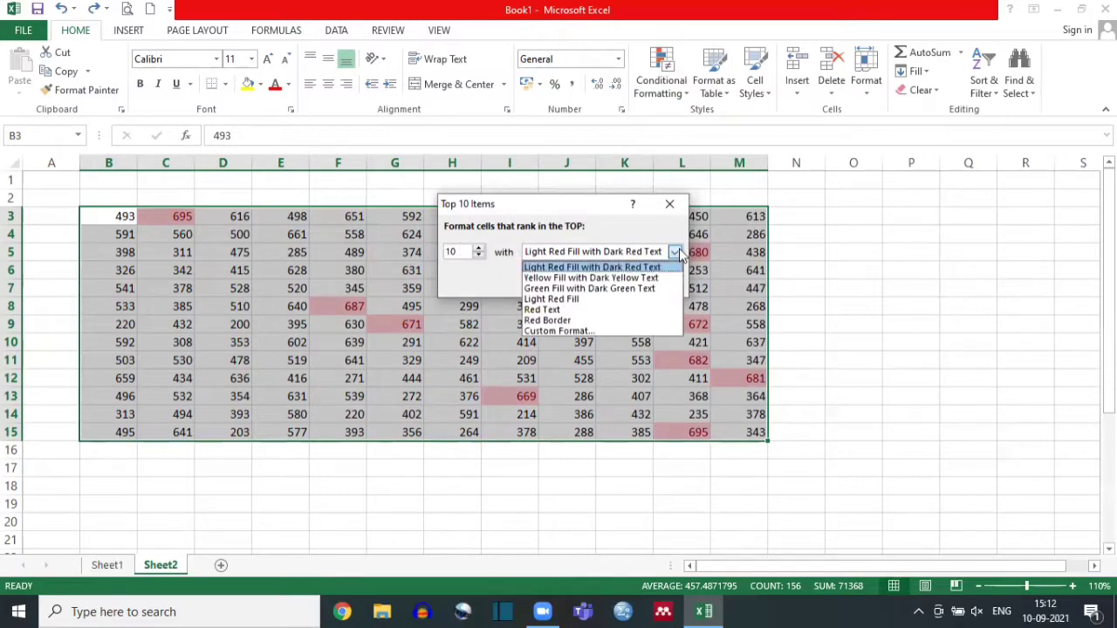
pyautogui.click(579, 288)
pyautogui.click(581, 281)
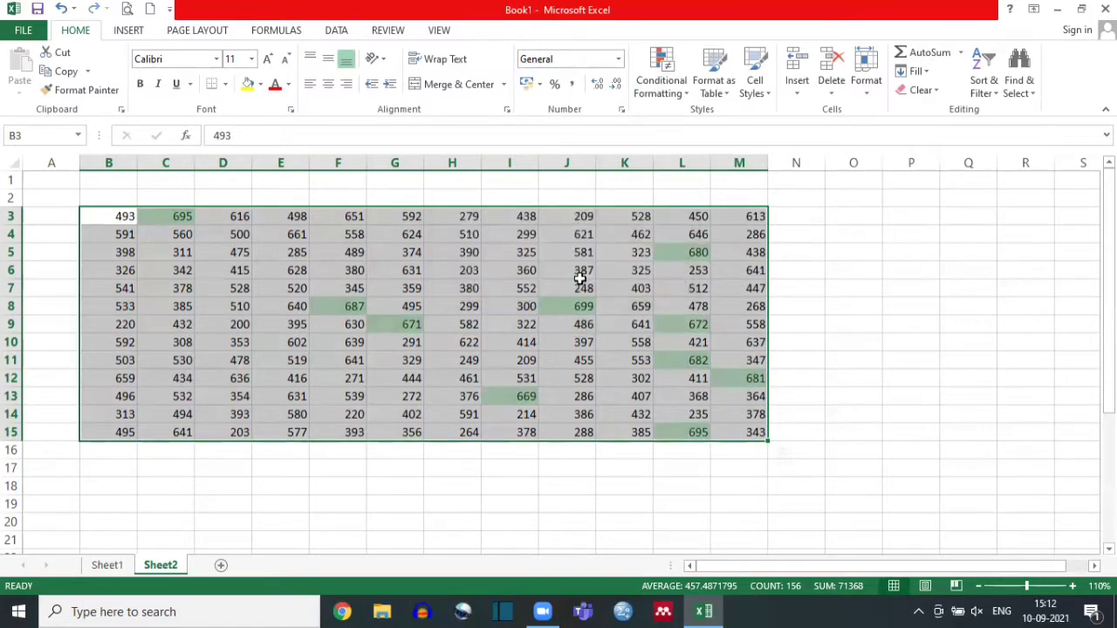
pyautogui.click(187, 266)
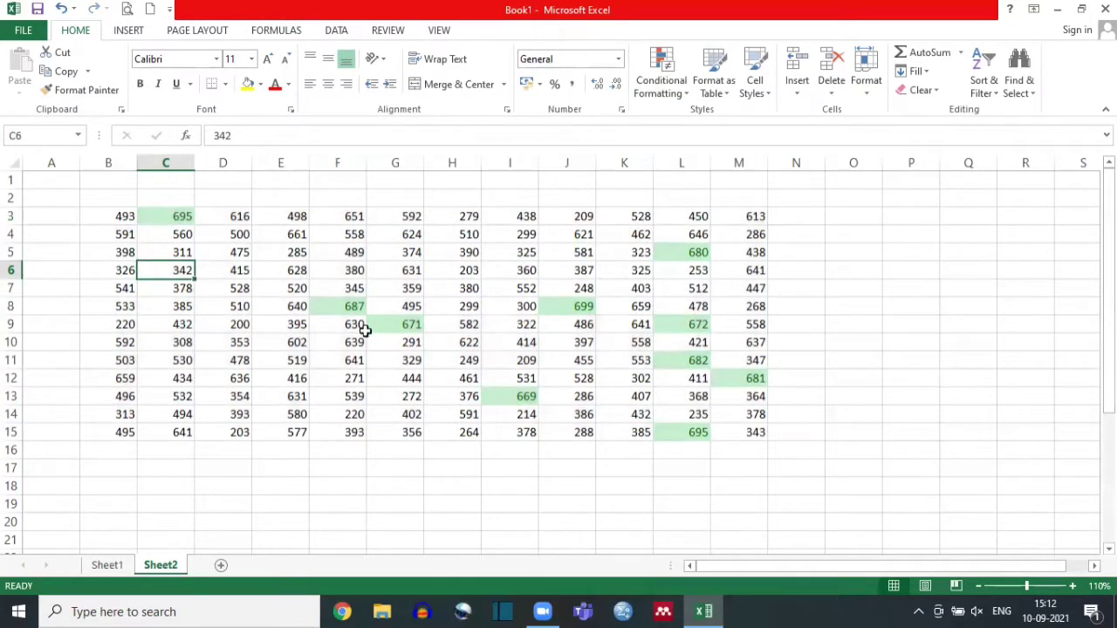
pyautogui.click(664, 96)
pyautogui.click(439, 325)
pyautogui.hotkey('ctrl', 'z')
# Examine the new rule settings for formatting all cells based on their values and only cells that contain, without creating a rule.
pyautogui.click(653, 92)
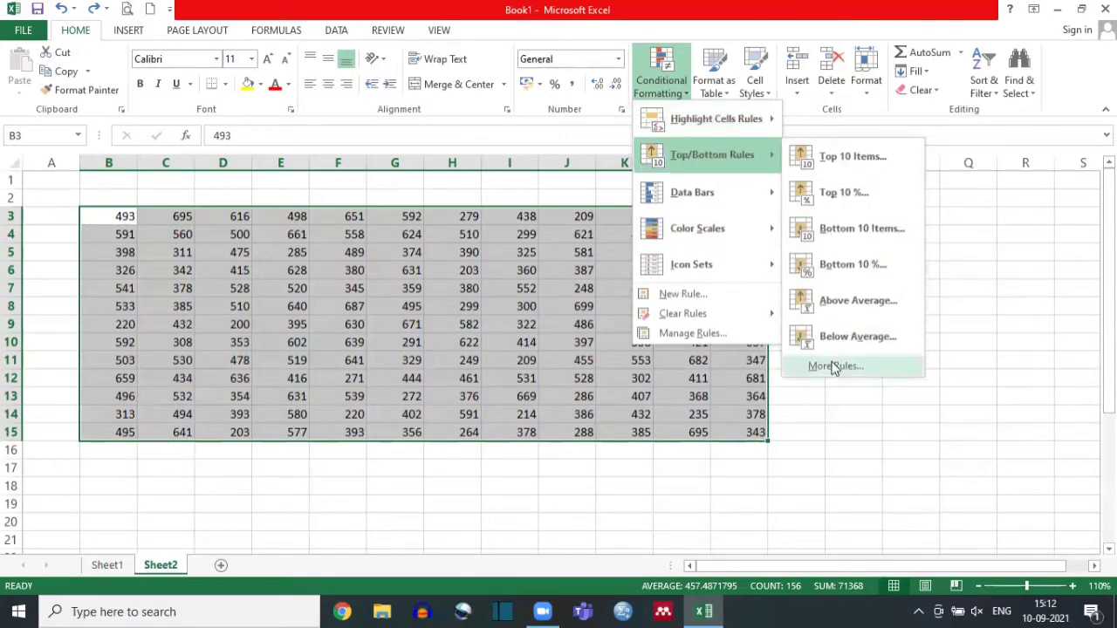
pyautogui.click(831, 367)
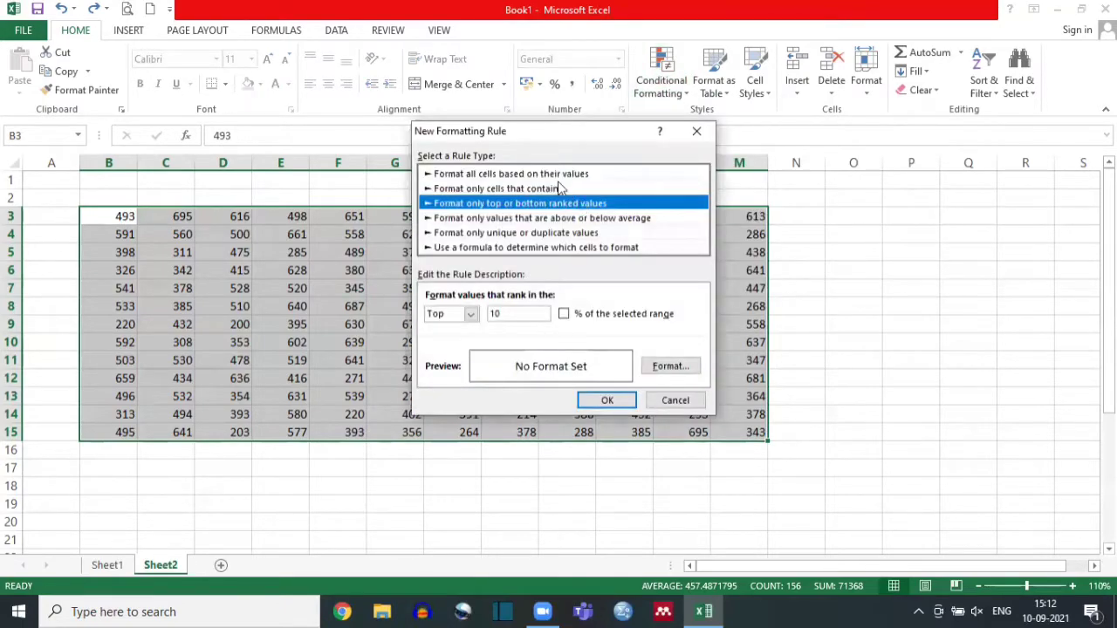
pyautogui.click(545, 175)
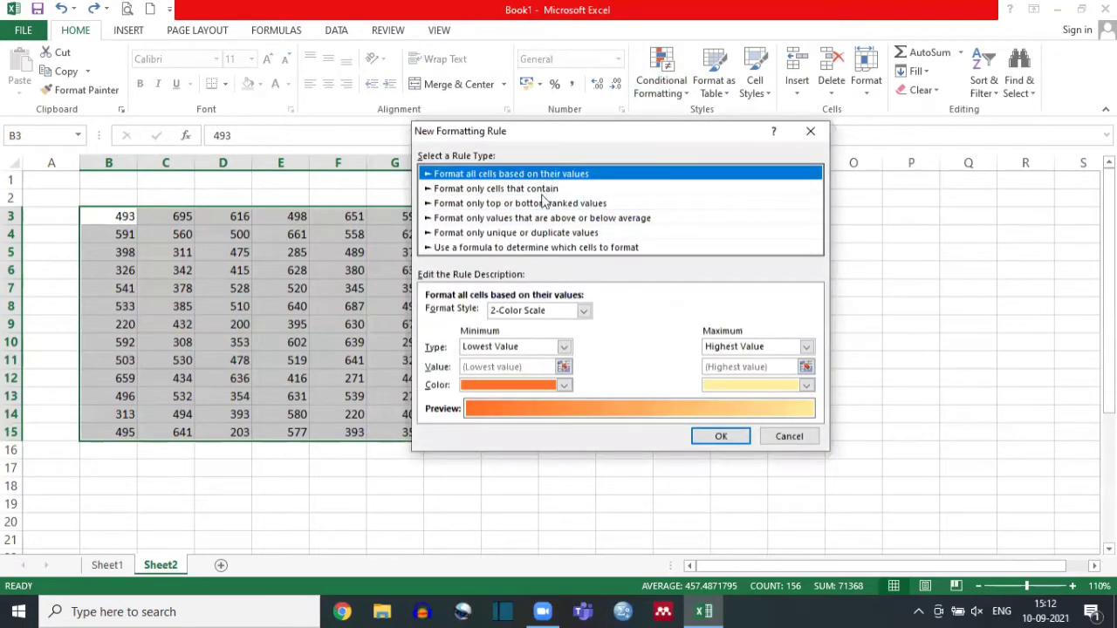
pyautogui.click(540, 189)
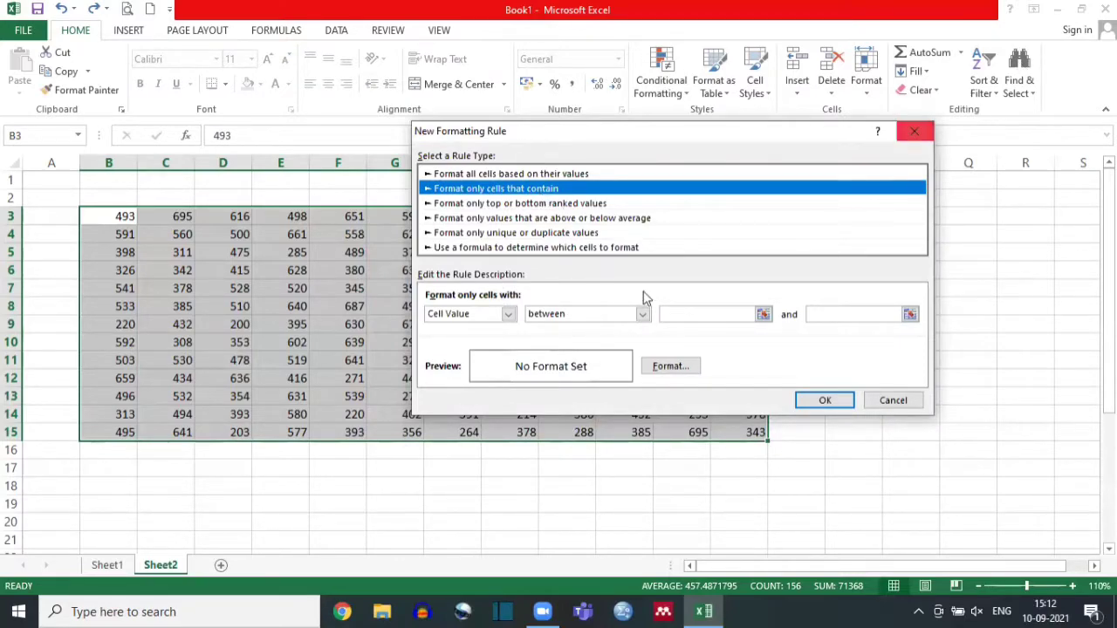
pyautogui.click(914, 129)
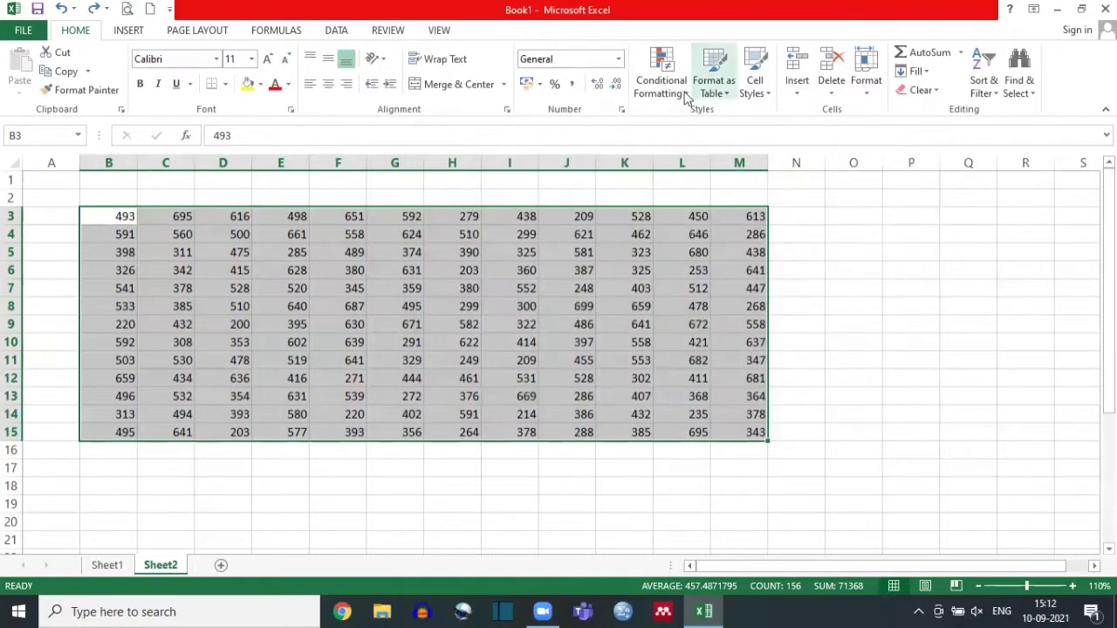
pyautogui.click(673, 96)
pyautogui.moveTo(747, 117)
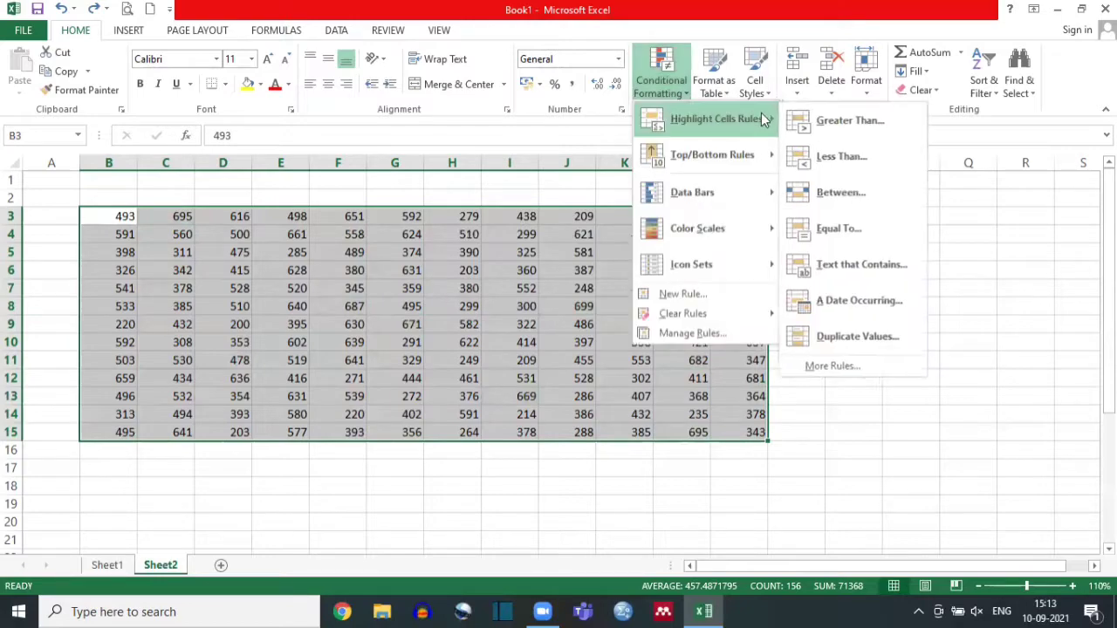
pyautogui.click(832, 119)
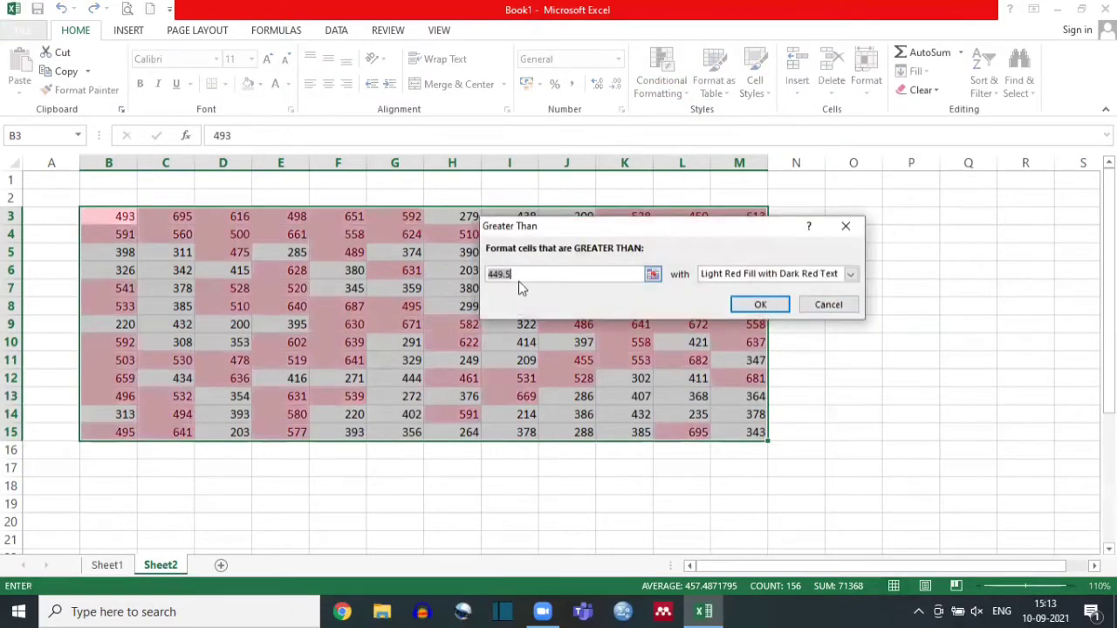
pyautogui.click(511, 278)
pyautogui.click(843, 229)
# Set up a new rule for B3:M15 that formats only cells whose value is not between 300 and 400.
pyautogui.click(661, 74)
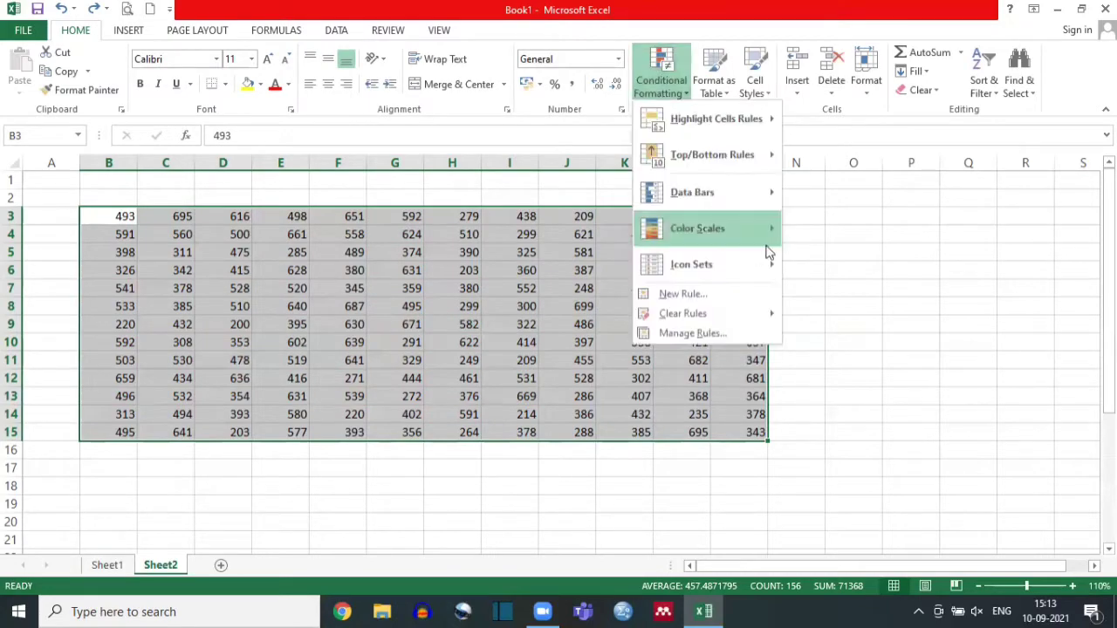
pyautogui.moveTo(748, 153)
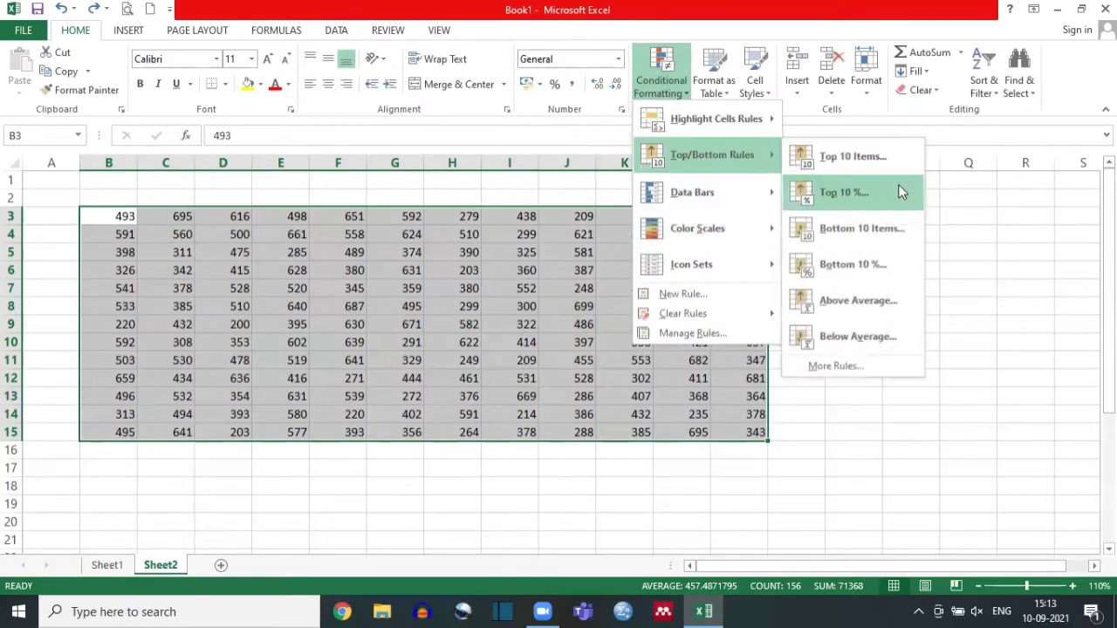
pyautogui.click(832, 365)
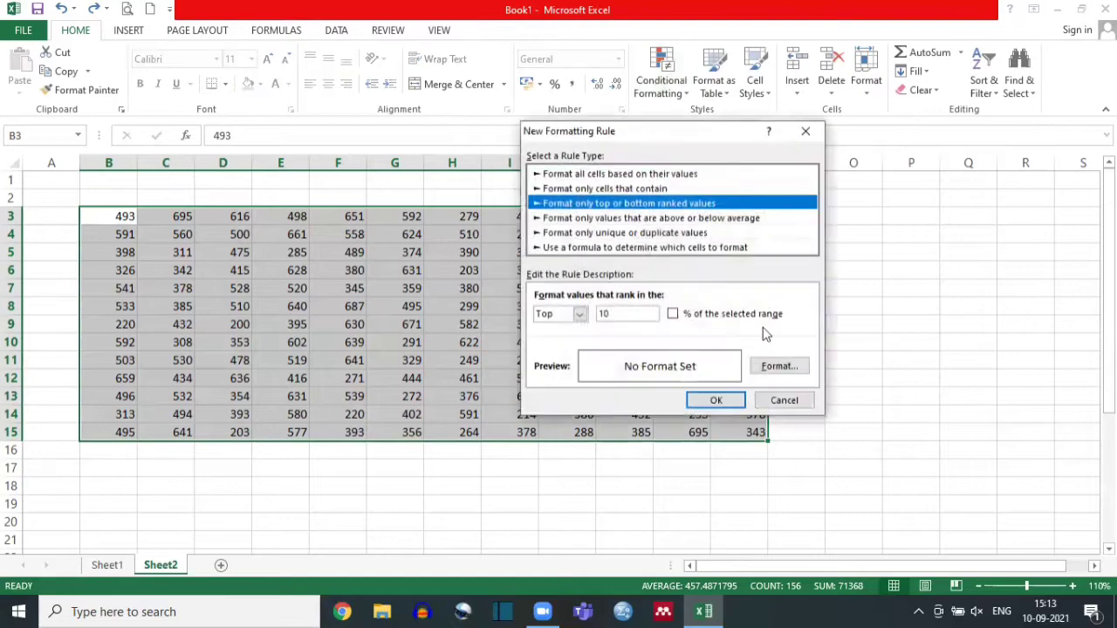
pyautogui.click(571, 189)
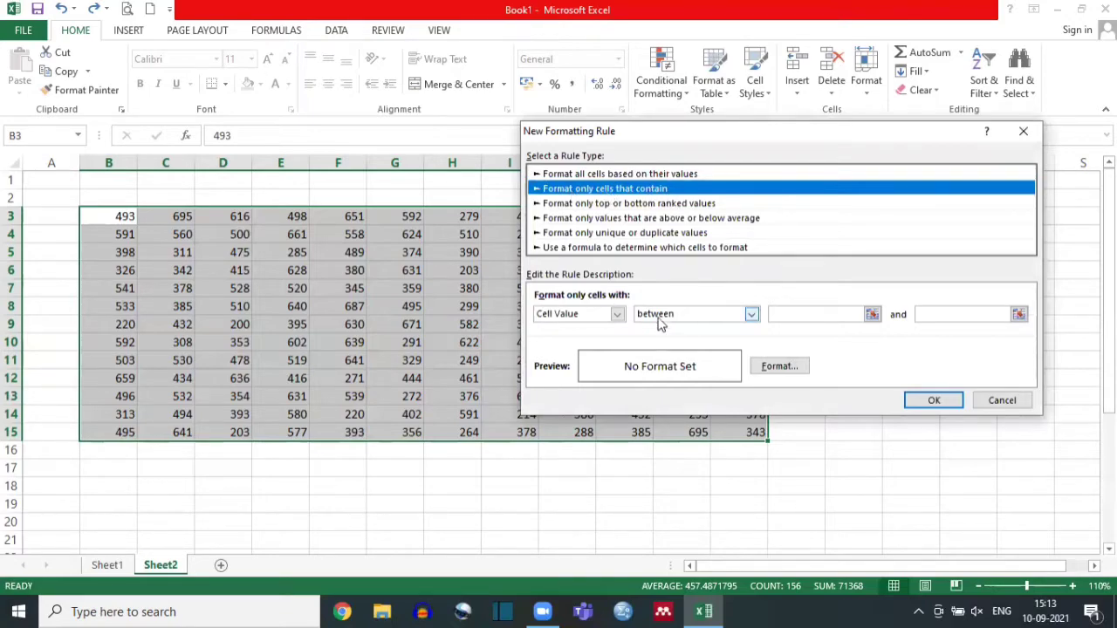
pyautogui.click(750, 314)
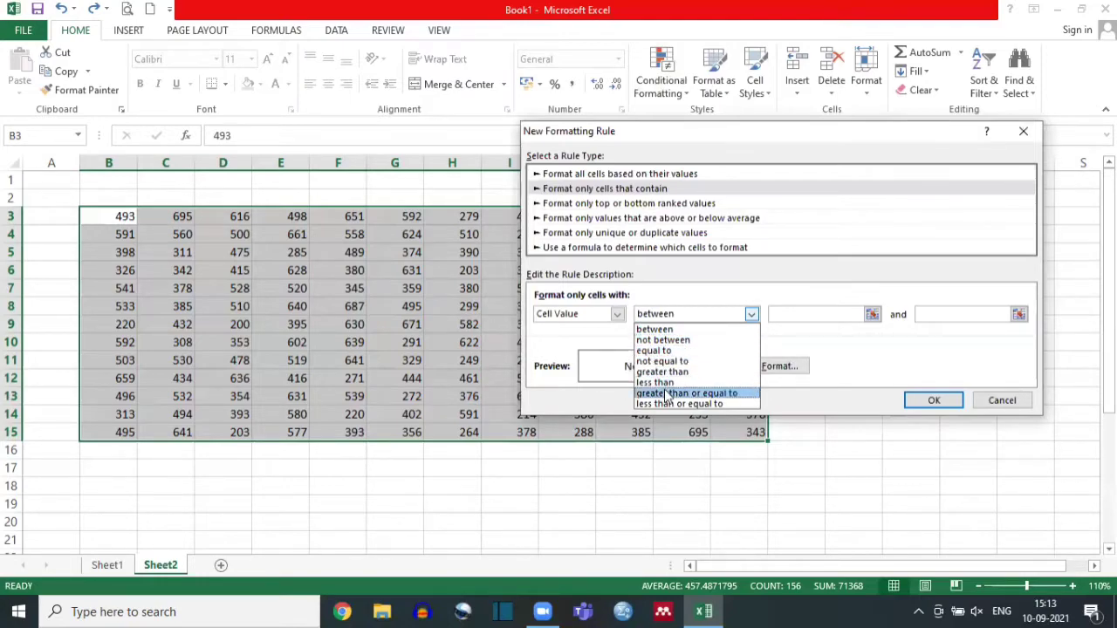
pyautogui.click(694, 340)
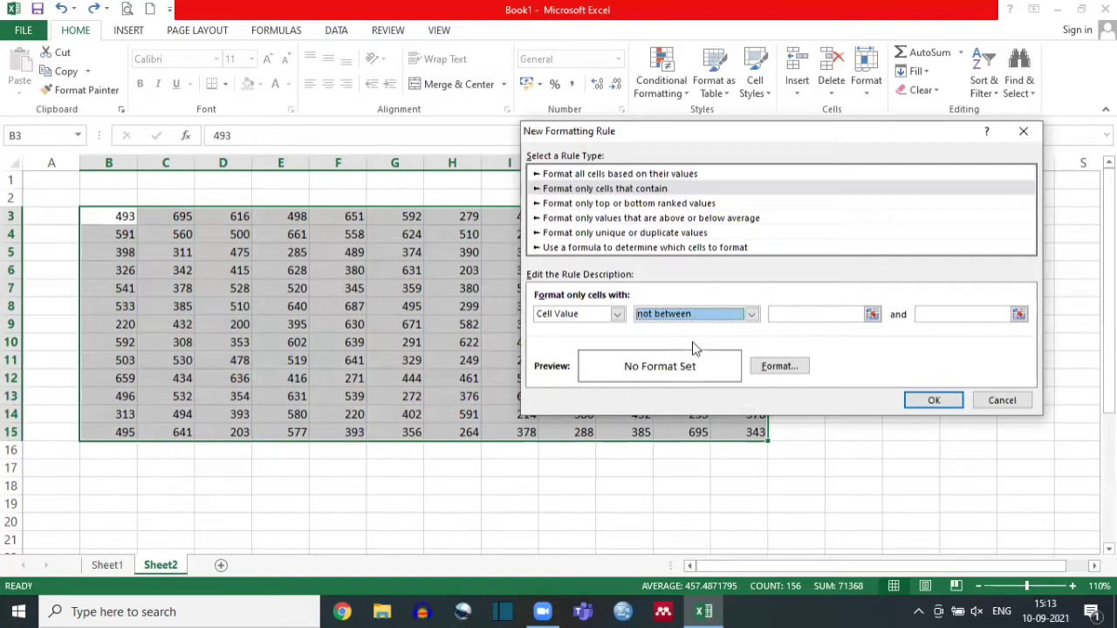
pyautogui.click(798, 315)
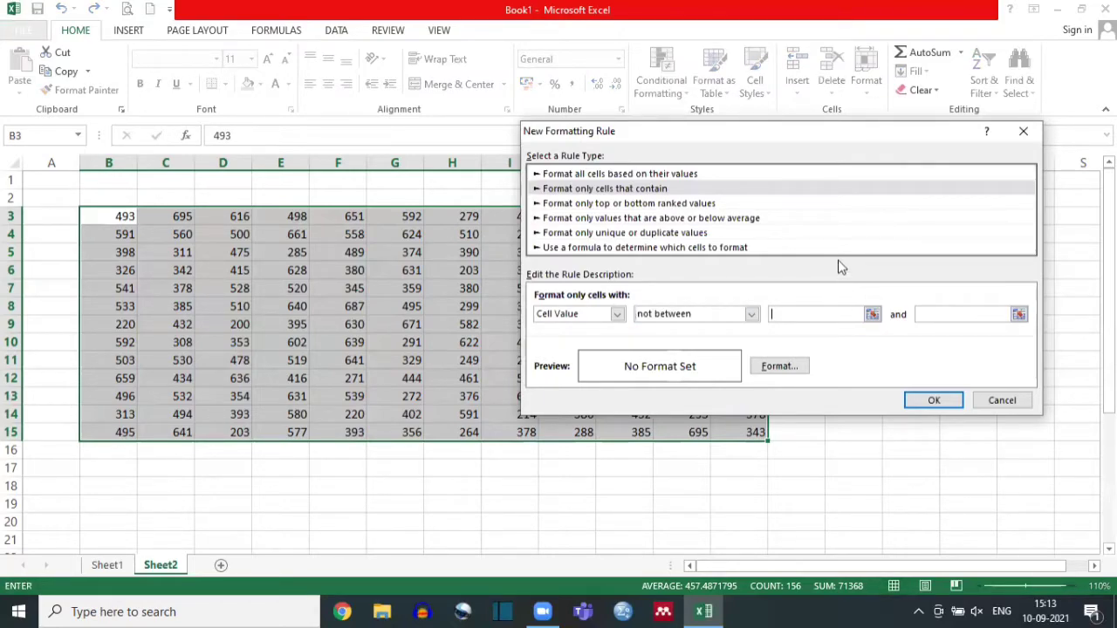
pyautogui.write('300')
pyautogui.click(951, 314)
pyautogui.write('400')
# Give the rule a bold, dark green font with double underline, apply it, and deselect the range to check the formatted numbers.
pyautogui.click(777, 366)
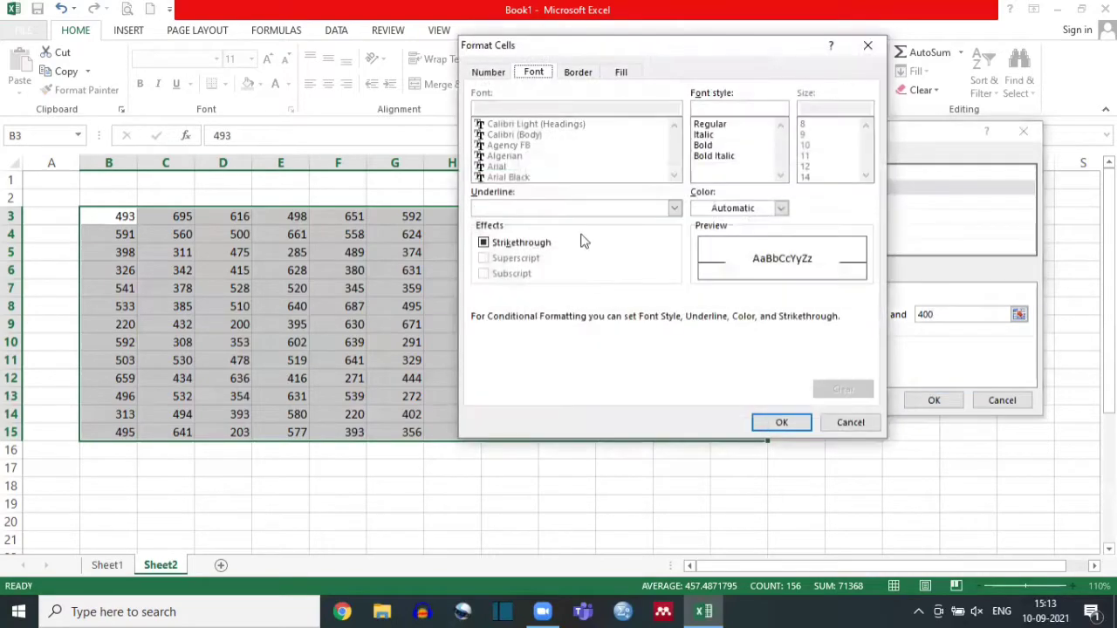
pyautogui.click(705, 146)
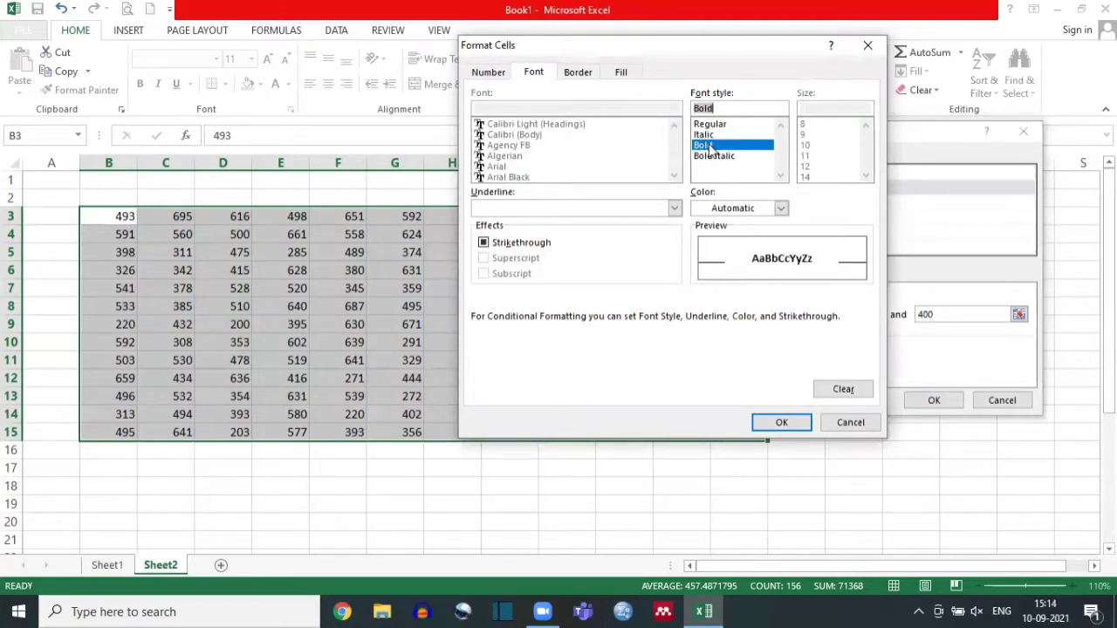
pyautogui.click(781, 209)
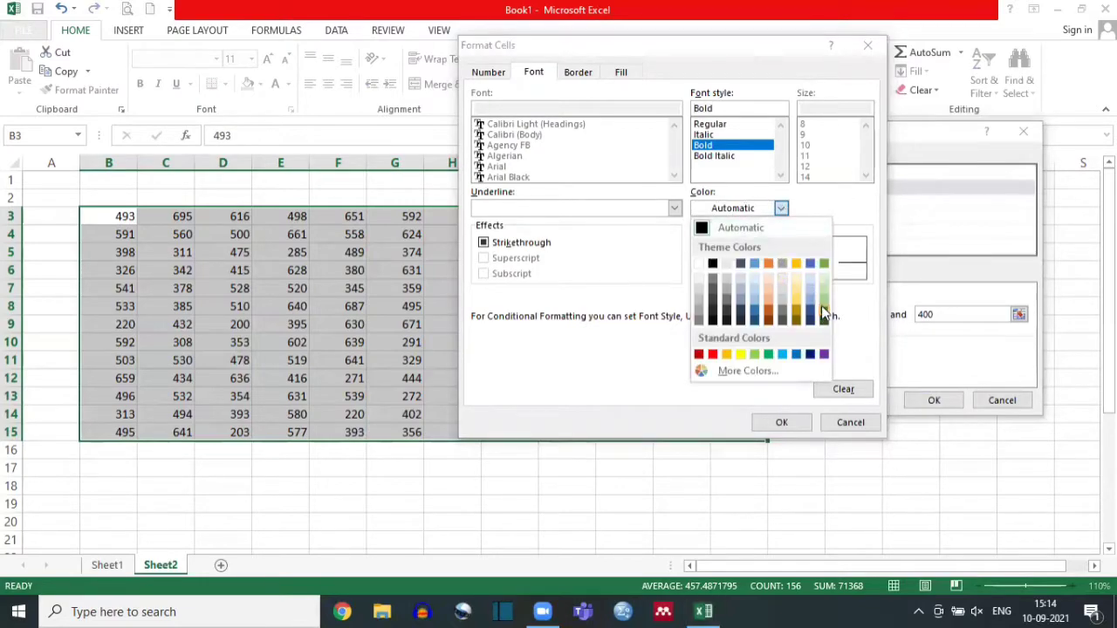
pyautogui.click(821, 309)
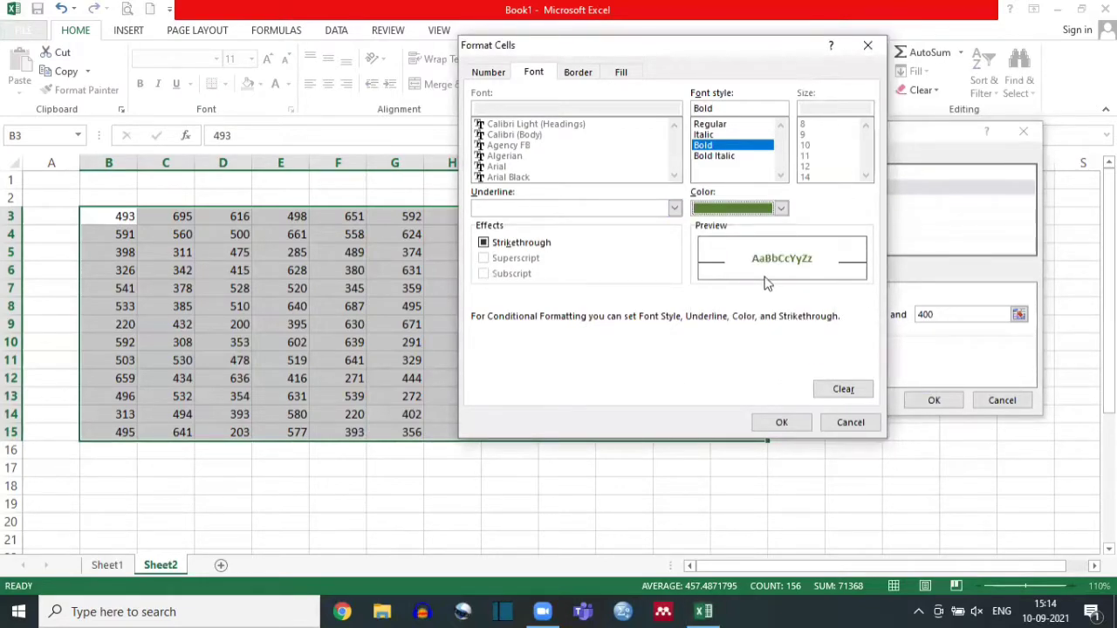
pyautogui.click(674, 209)
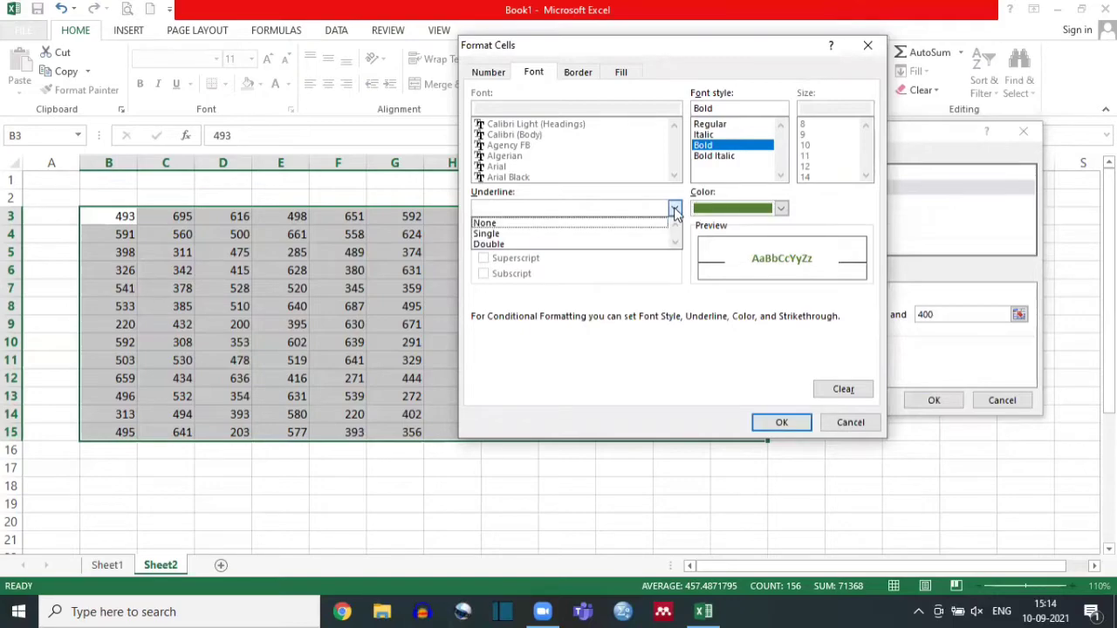
pyautogui.click(521, 244)
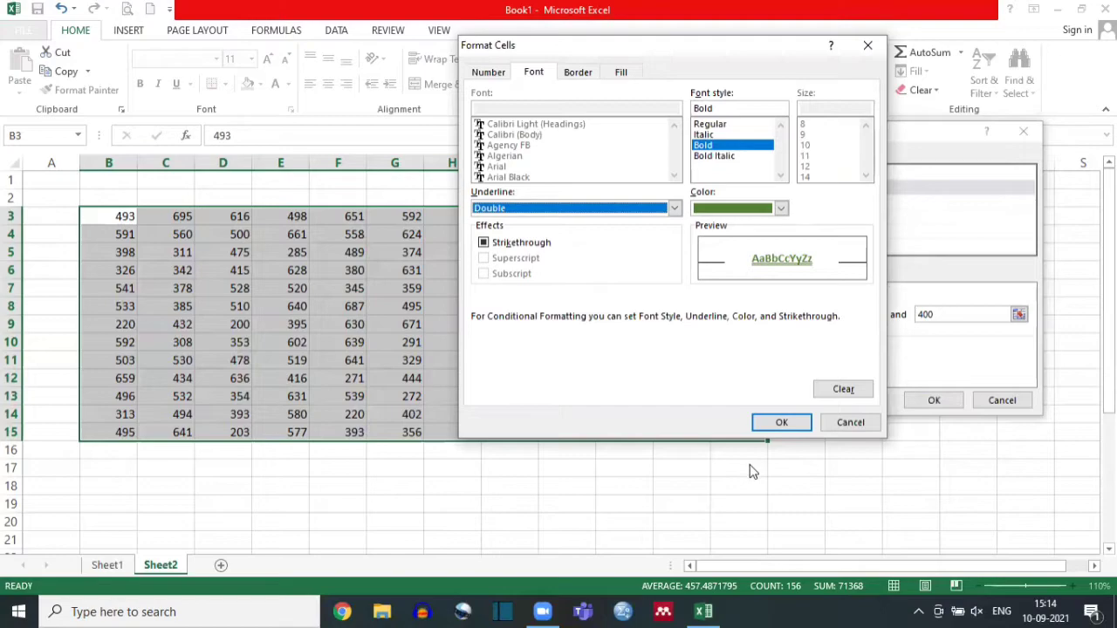
pyautogui.click(764, 426)
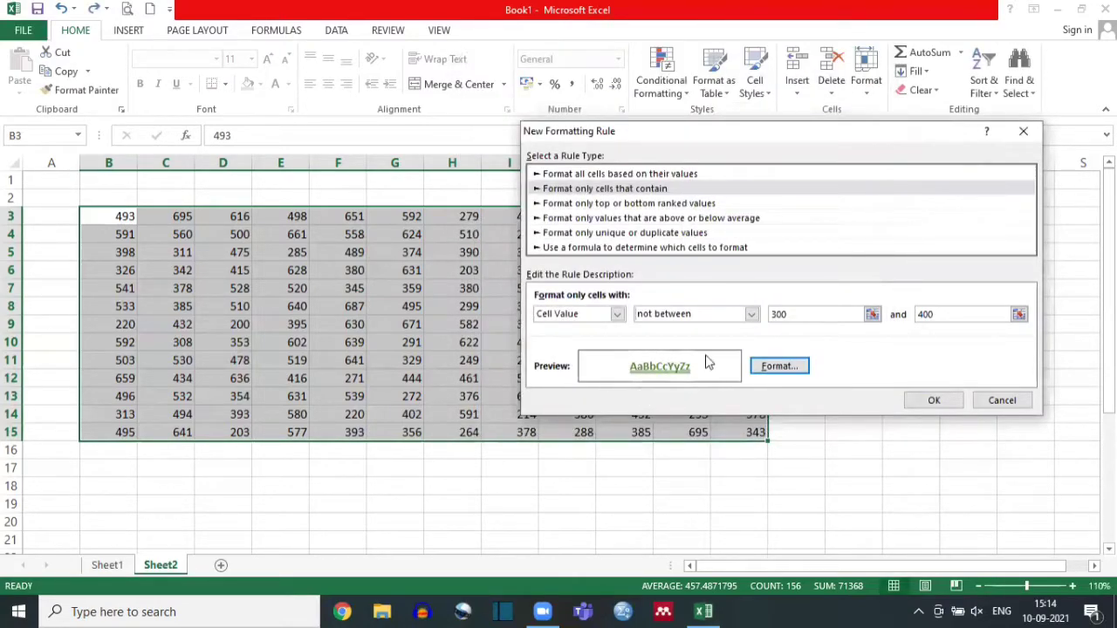
pyautogui.click(933, 401)
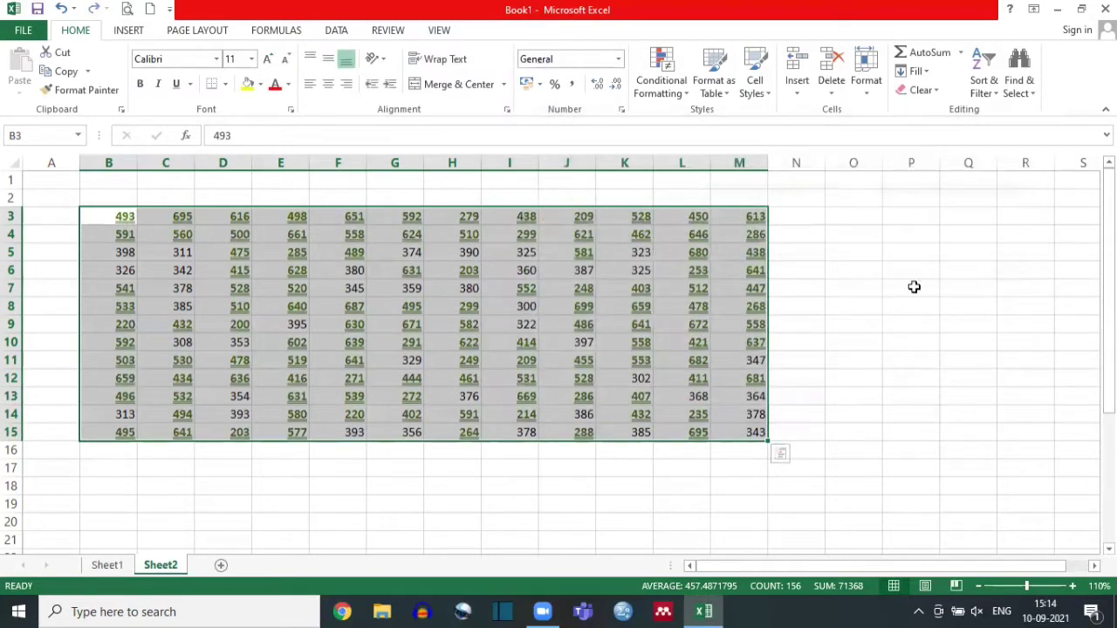
pyautogui.click(817, 327)
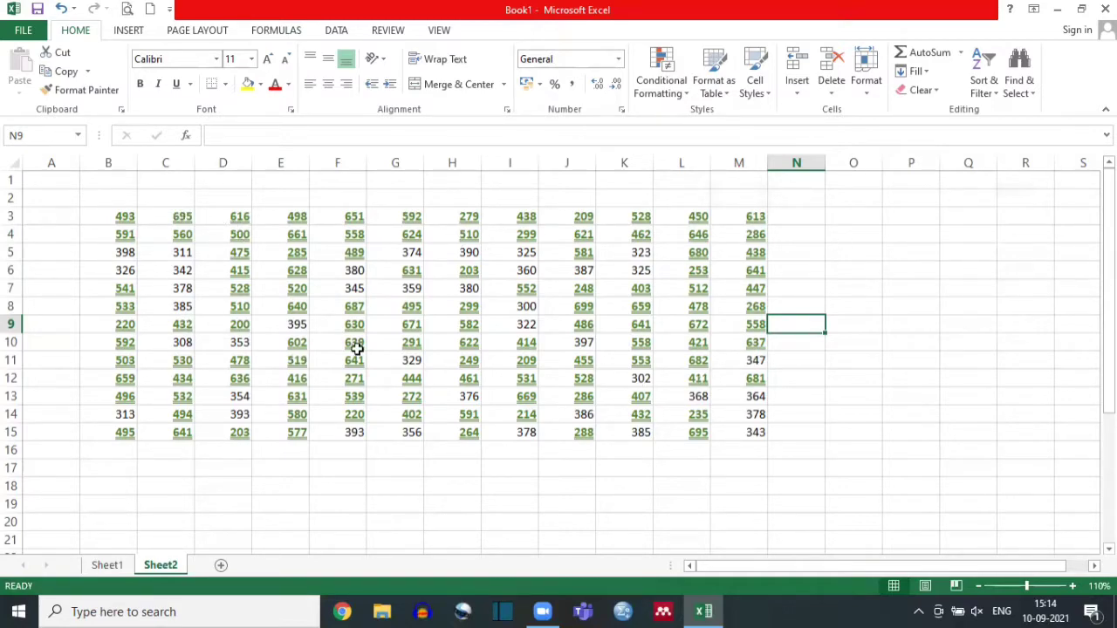
# Examine the additional highlight rule settings without creating a rule, and undo the not-between formatting on B3:M15.
pyautogui.click(674, 87)
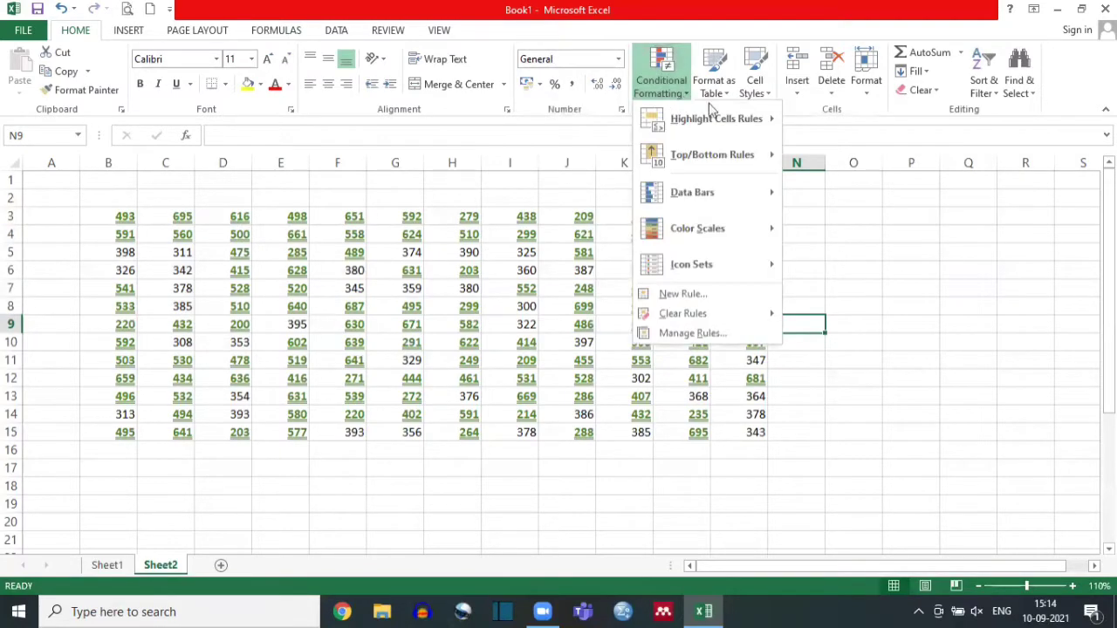
pyautogui.moveTo(729, 115)
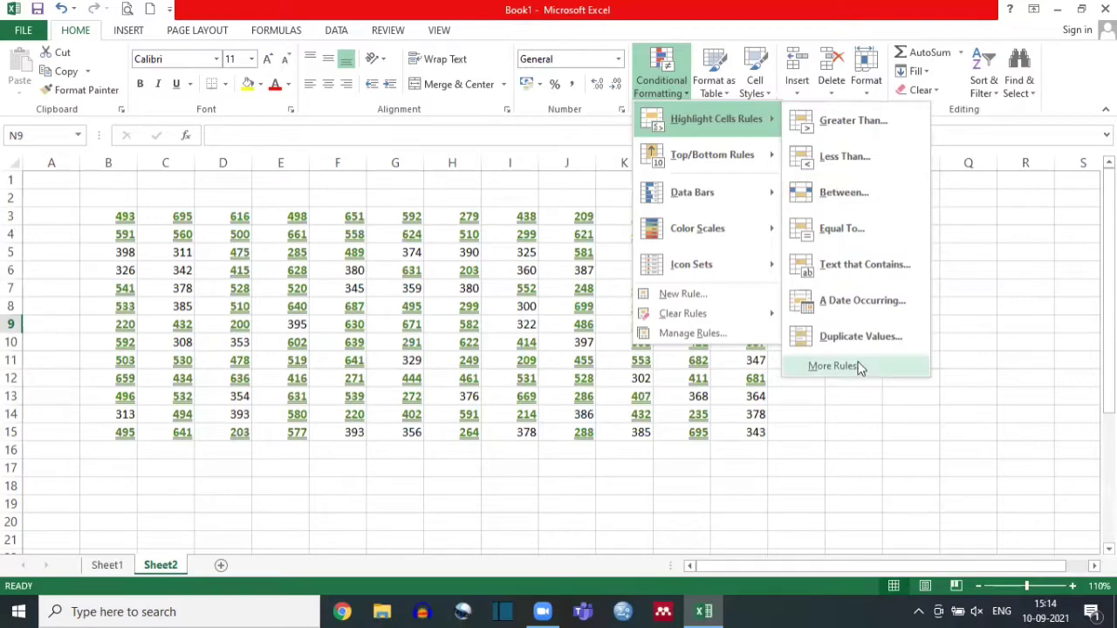
pyautogui.click(833, 365)
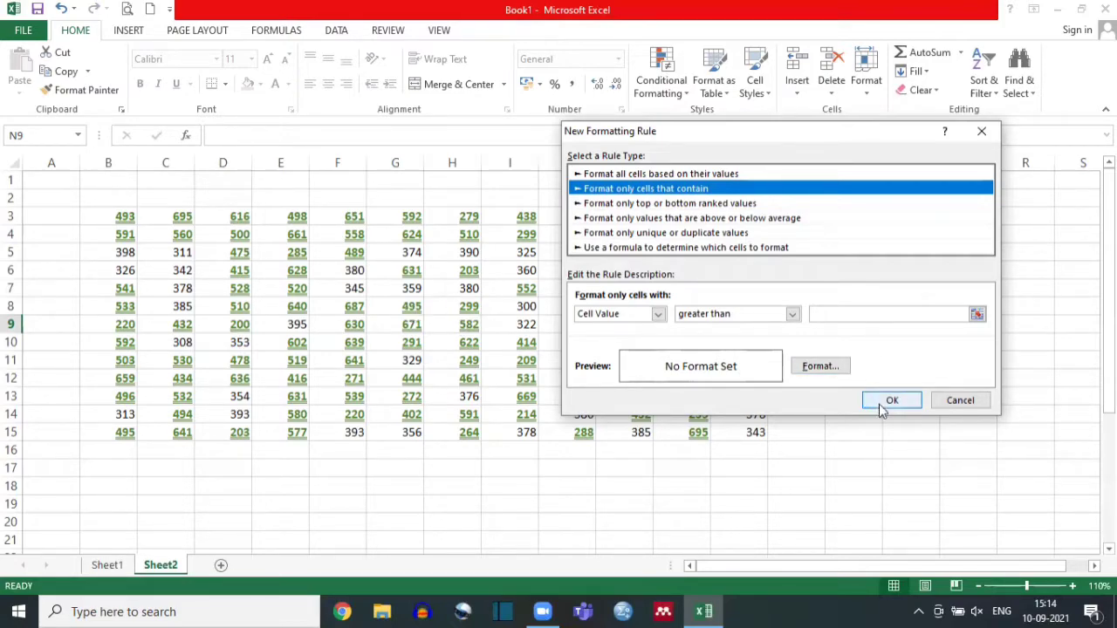
pyautogui.click(982, 133)
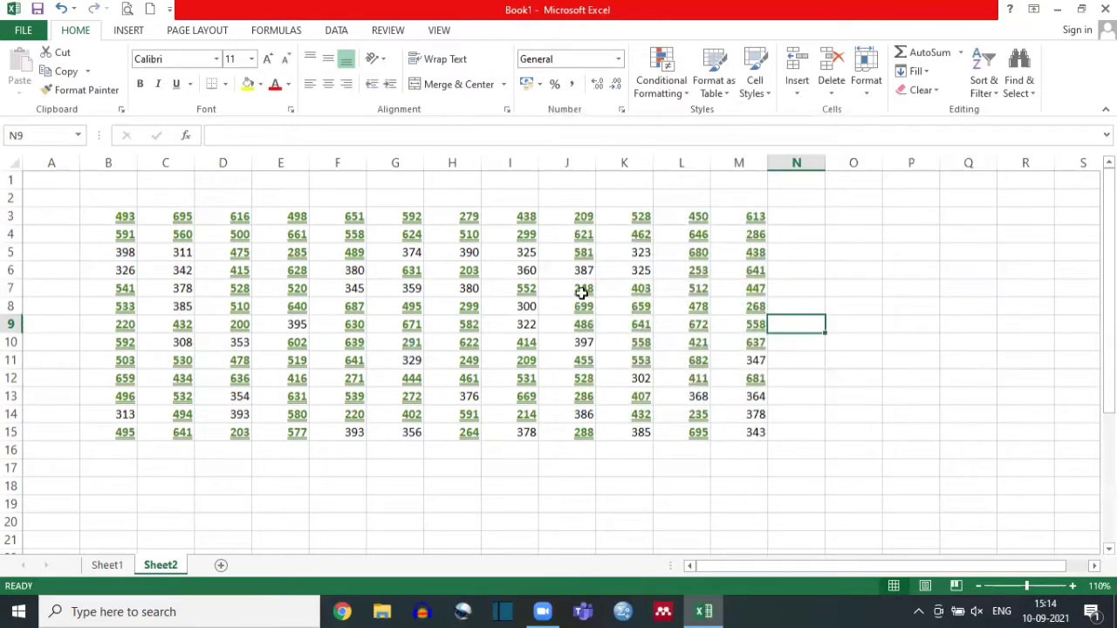
pyautogui.hotkey('ctrl', 'z')
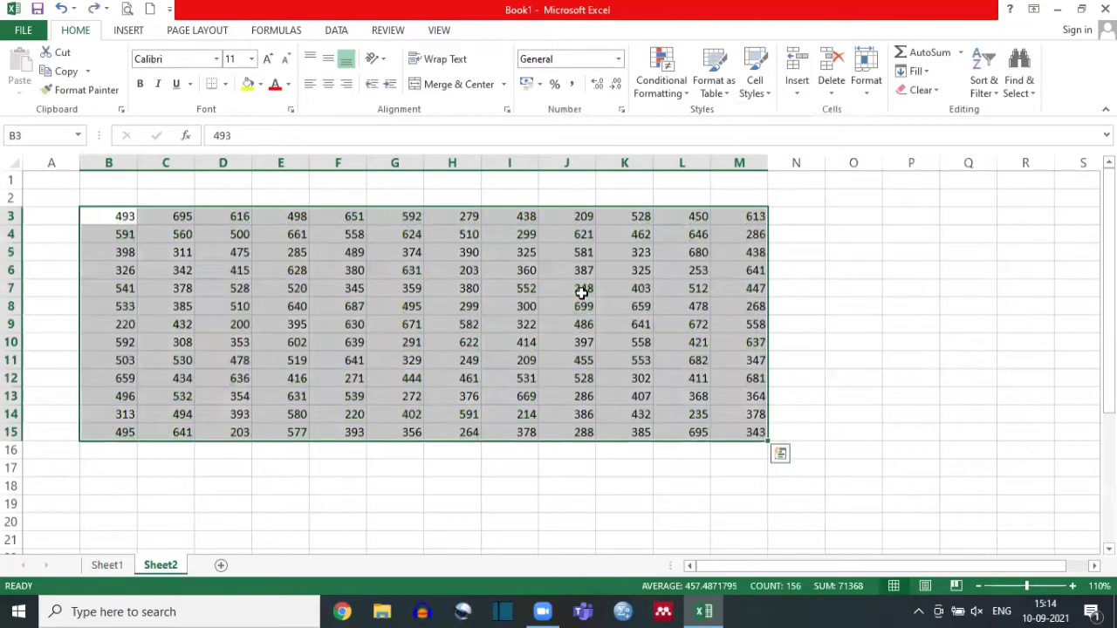
# Examine the custom data bar rule settings and the available format styles without creating a rule.
pyautogui.click(679, 88)
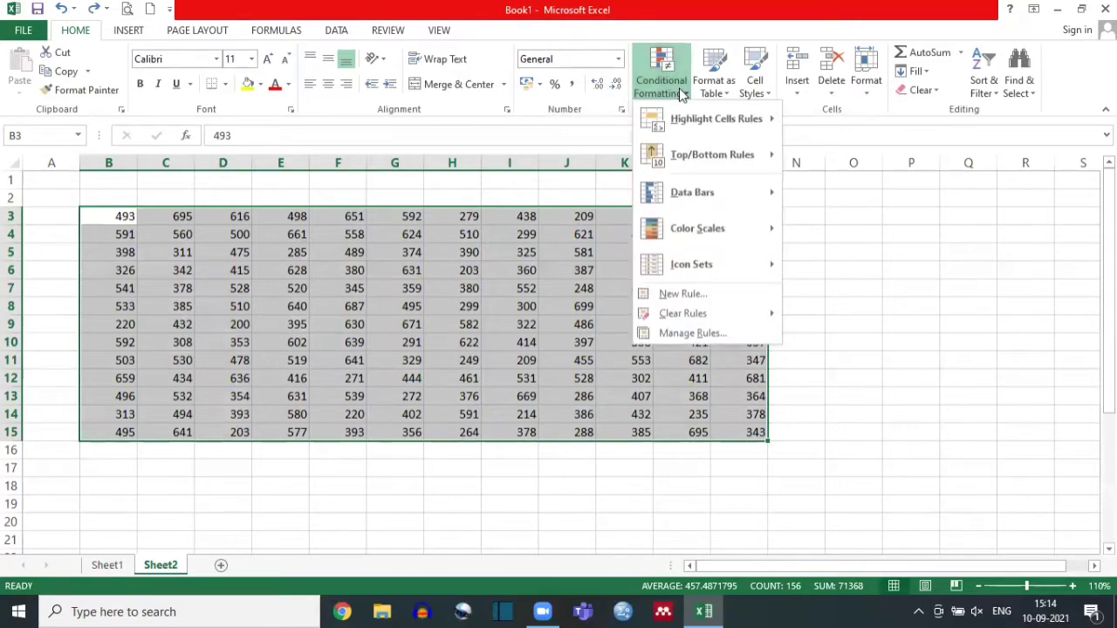
pyautogui.moveTo(721, 192)
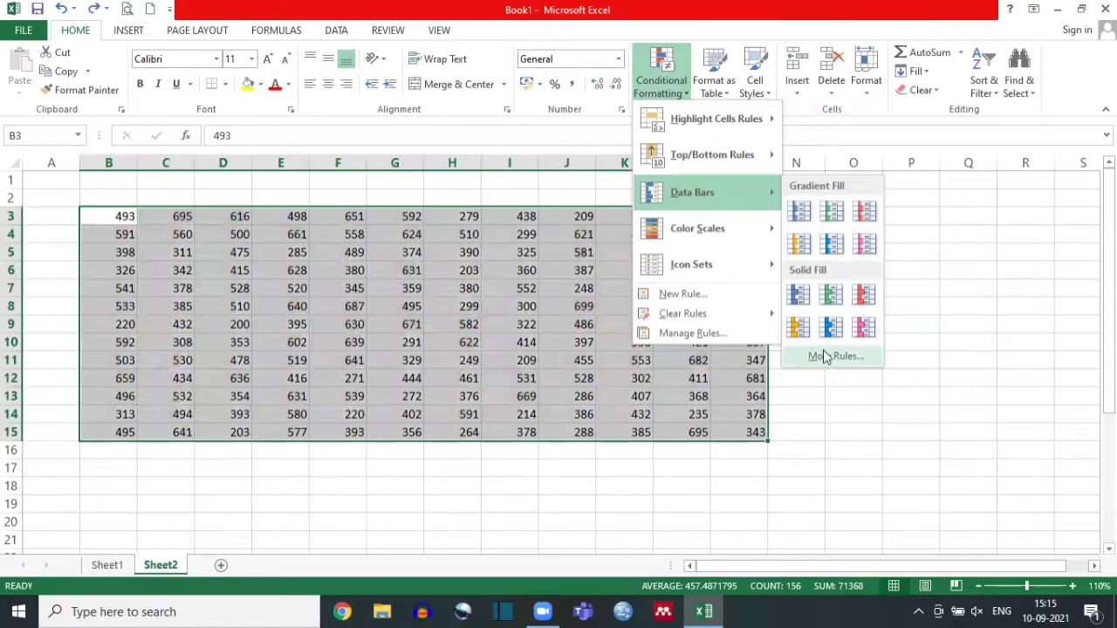
pyautogui.click(836, 355)
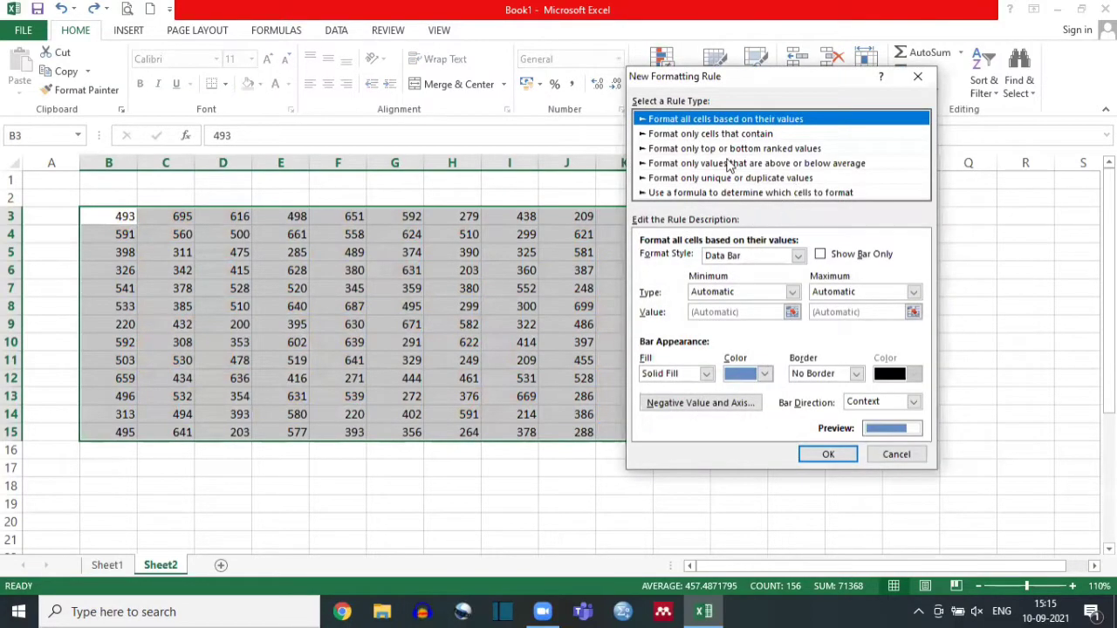
pyautogui.click(797, 257)
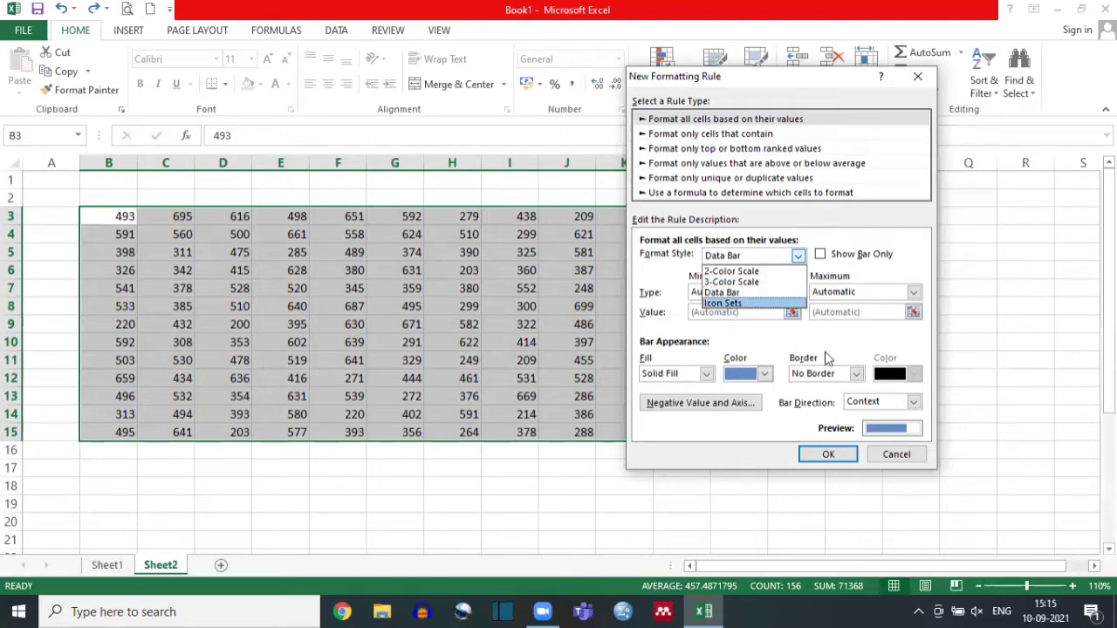
pyautogui.click(921, 78)
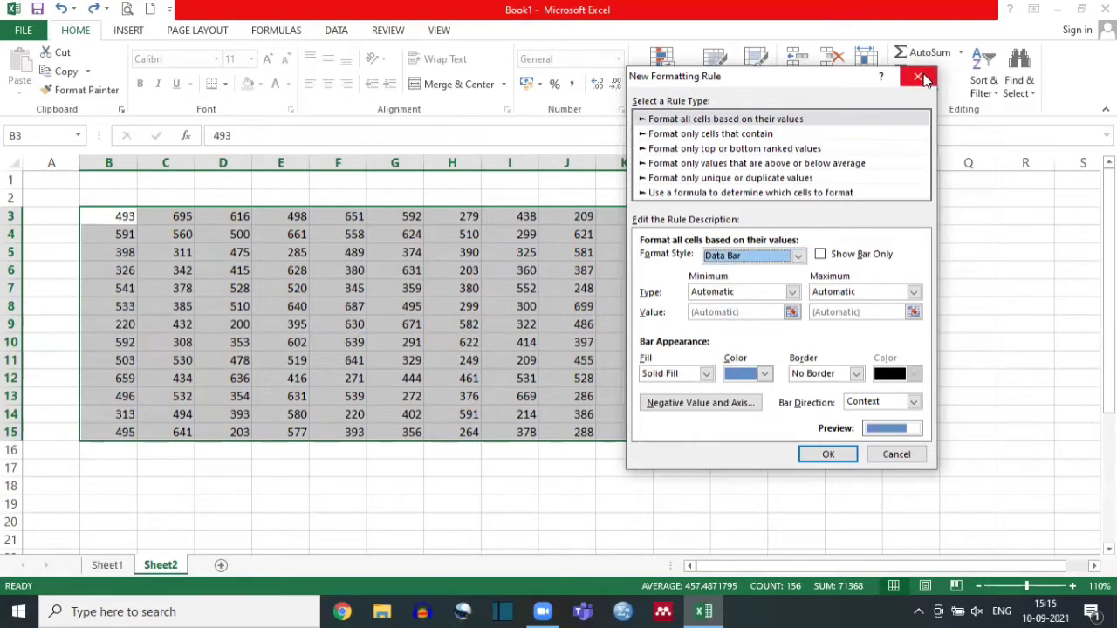
pyautogui.click(922, 78)
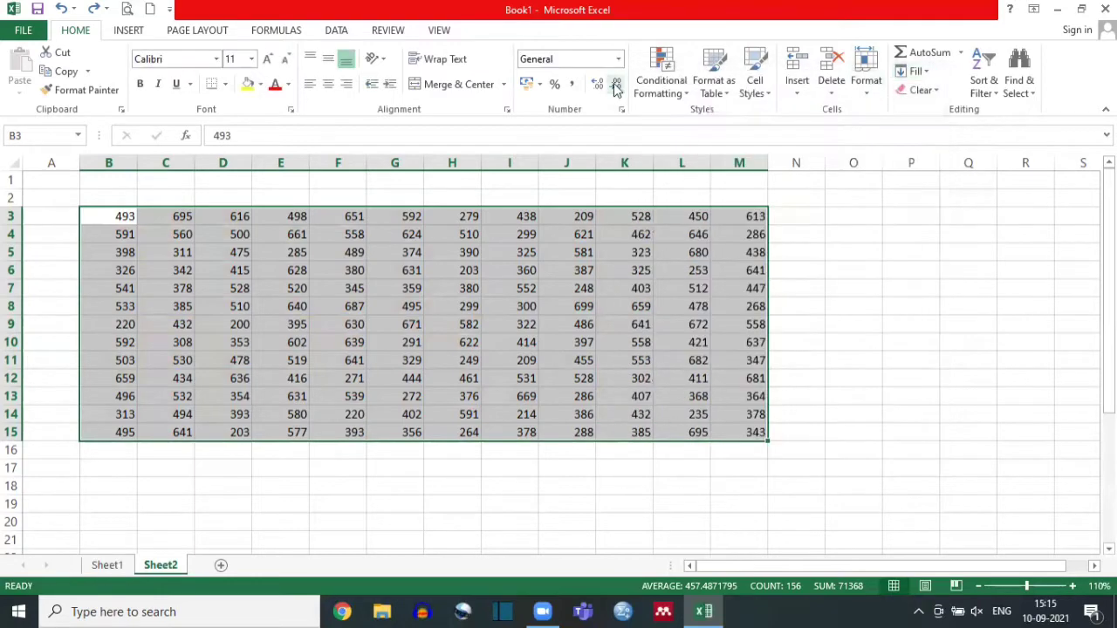
# Preview the Red - White color scale and the five-arrow colored icon set on B3:M15.
pyautogui.click(643, 94)
pyautogui.moveTo(748, 224)
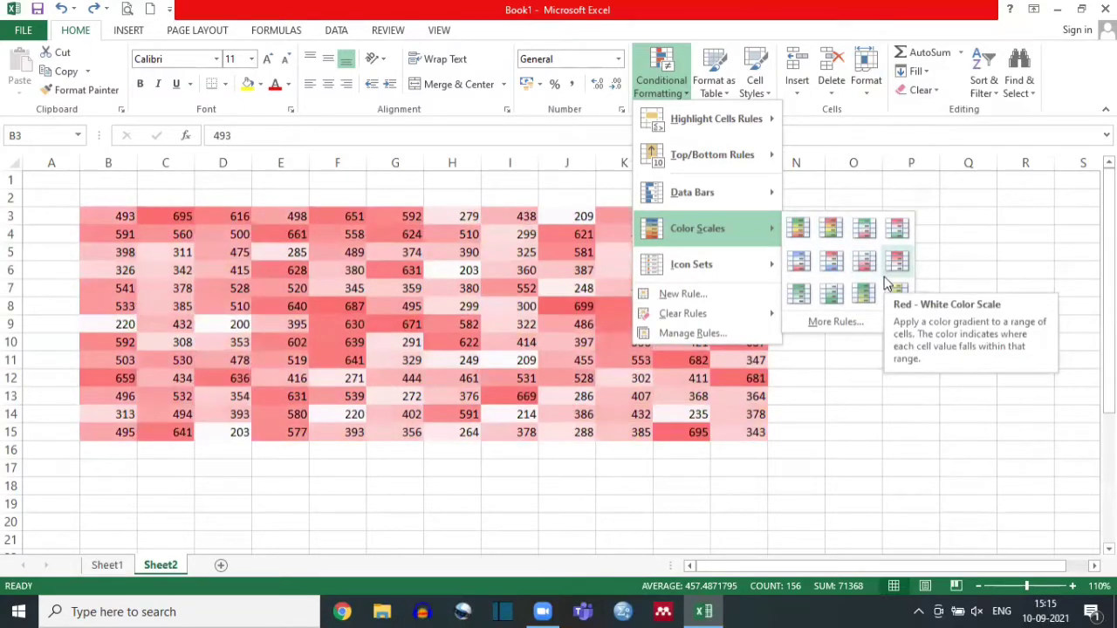
pyautogui.moveTo(732, 269)
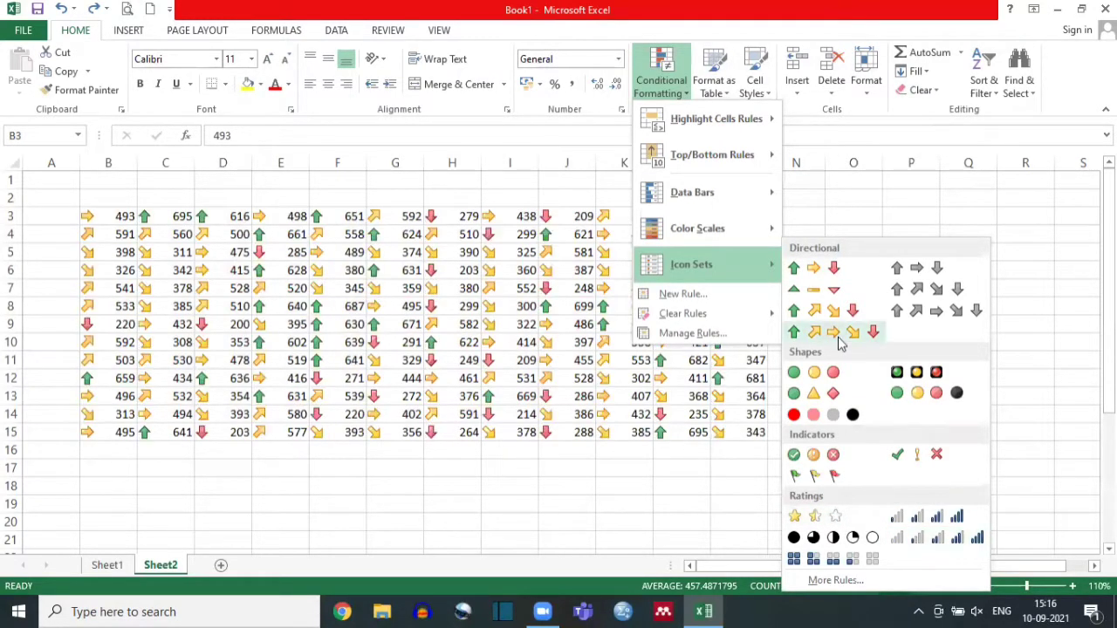
# Apply a Greater Than 449.5 highlight rule with Light Red Fill with Dark Red Text to B3:M15.
pyautogui.moveTo(694, 244)
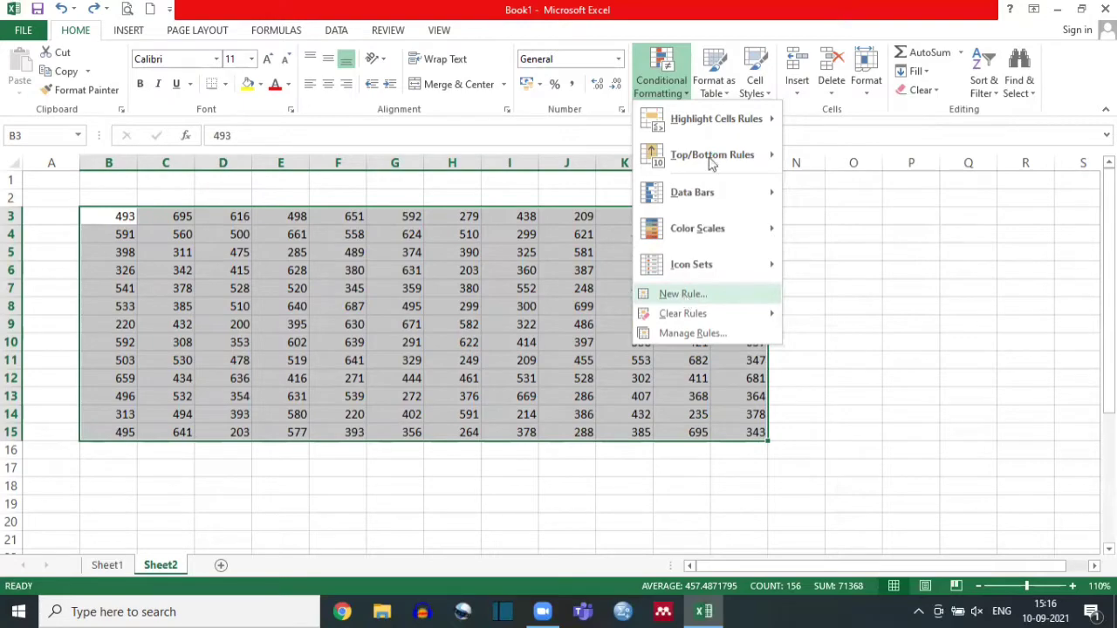
pyautogui.moveTo(713, 119)
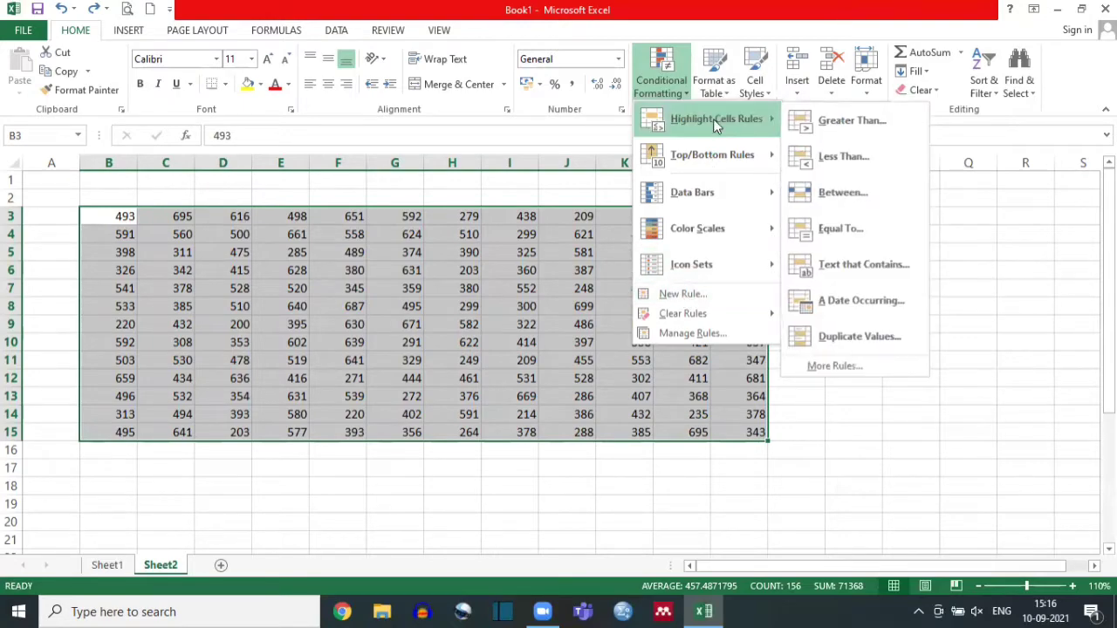
pyautogui.click(797, 121)
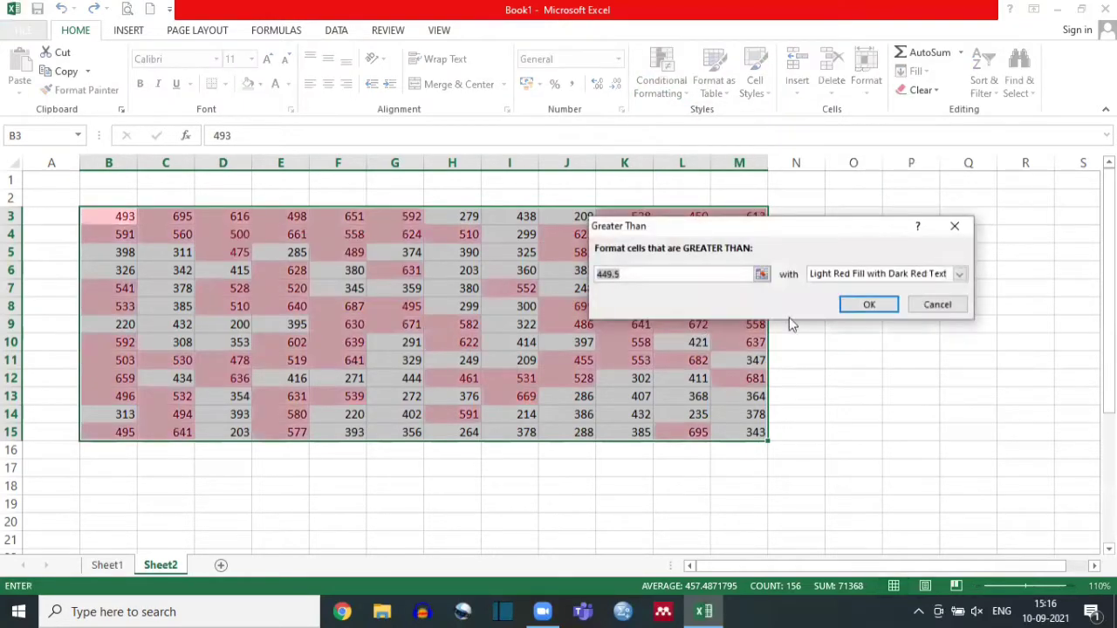
pyautogui.click(869, 305)
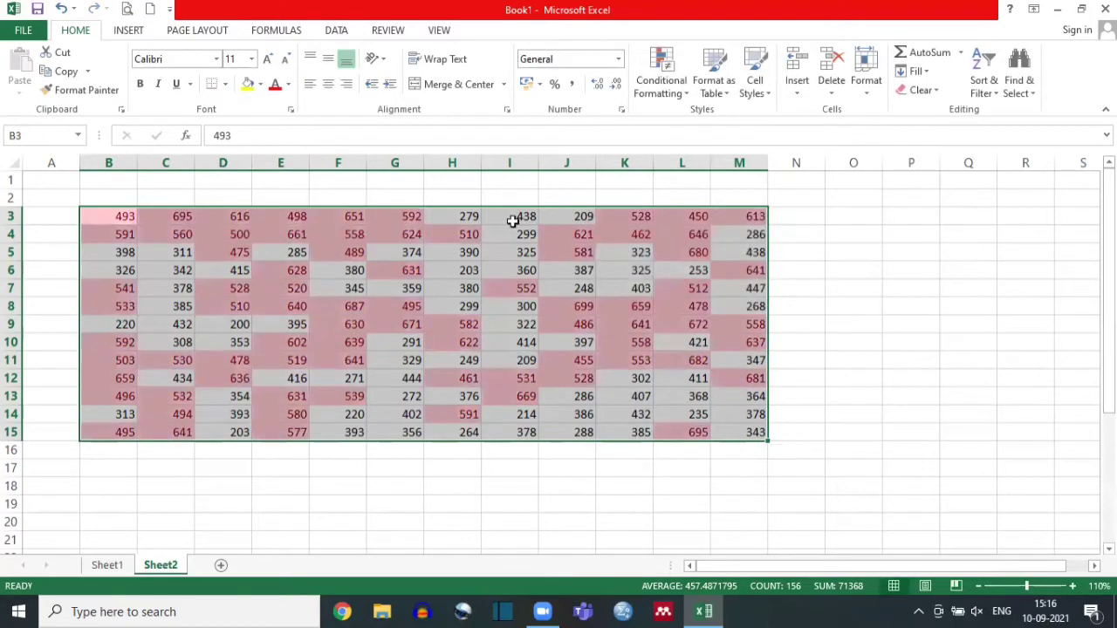
# Clear the conditional formatting rules from the selected cells B3:M15 and deselect the range.
pyautogui.click(660, 91)
pyautogui.moveTo(762, 322)
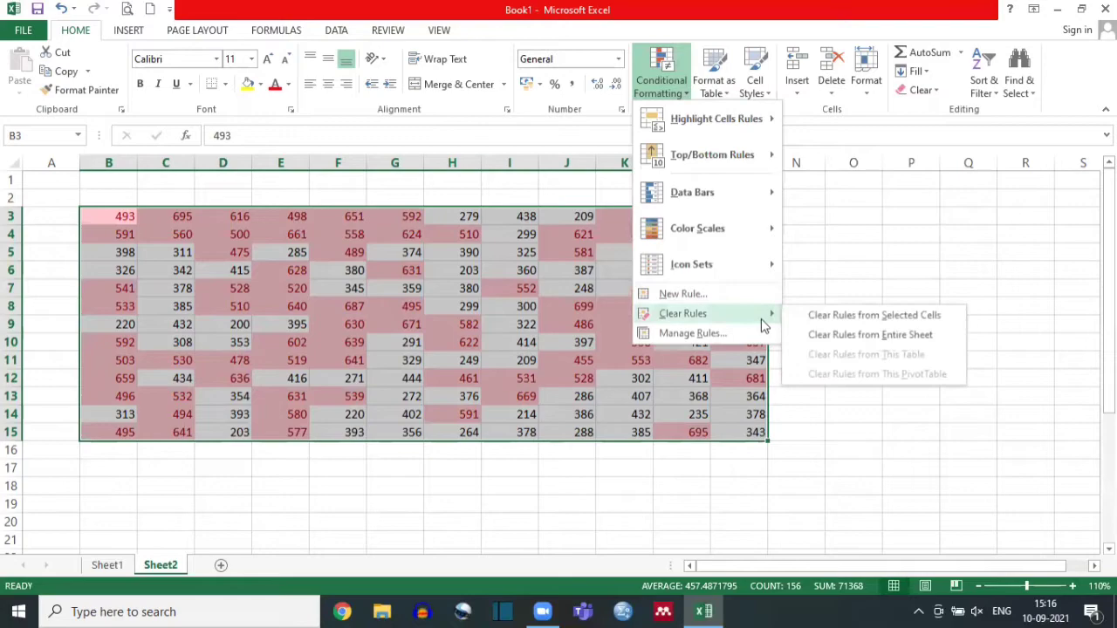
pyautogui.click(858, 316)
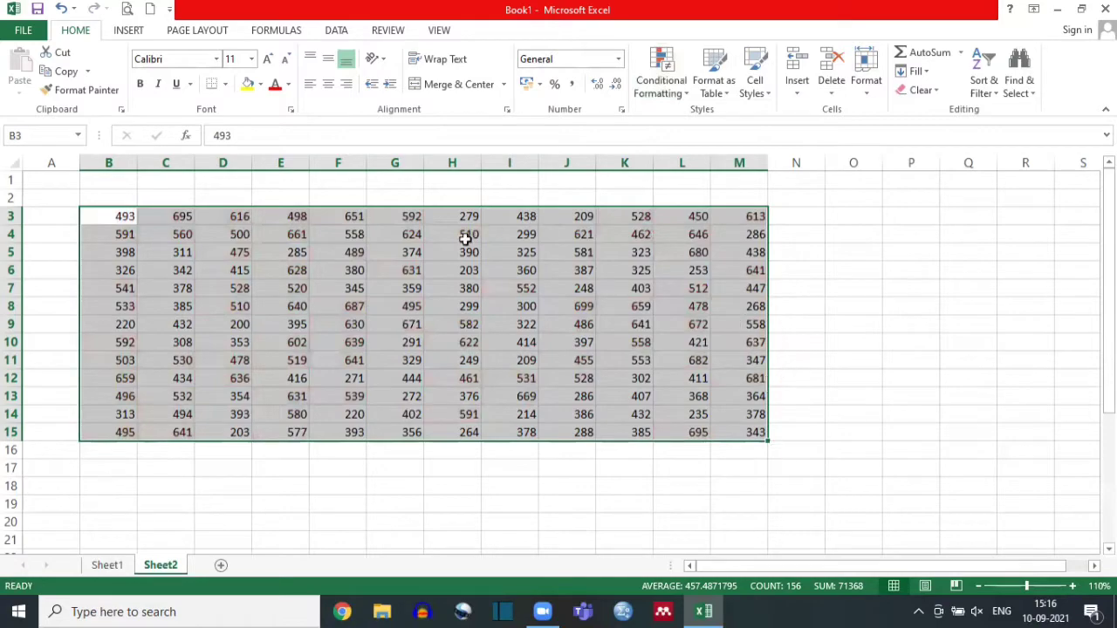
pyautogui.click(301, 287)
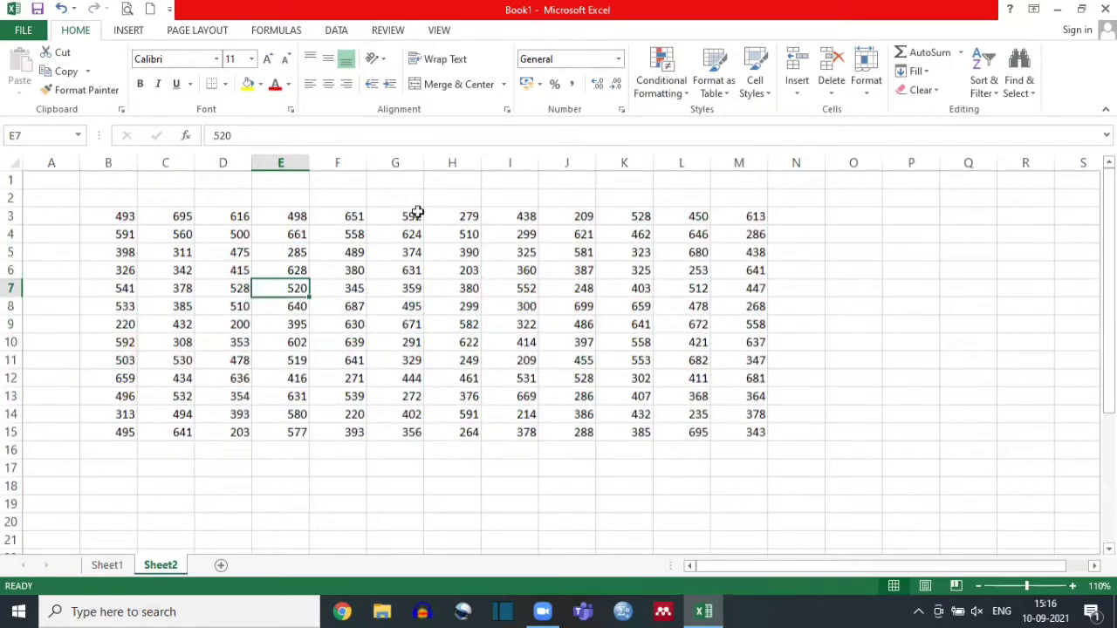
pyautogui.click(650, 94)
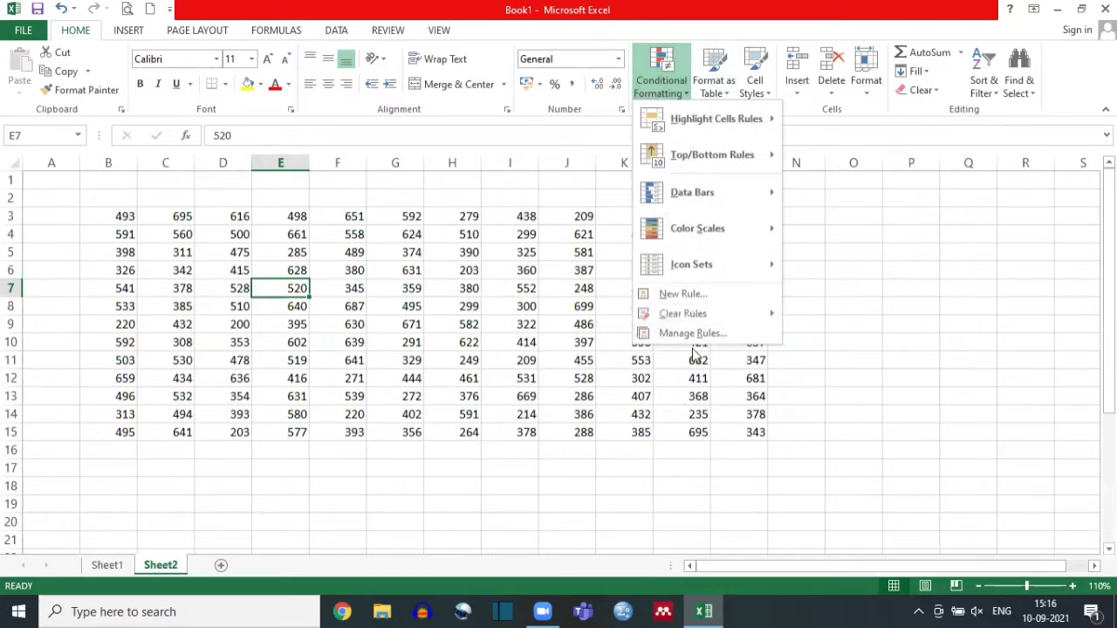
pyautogui.click(411, 375)
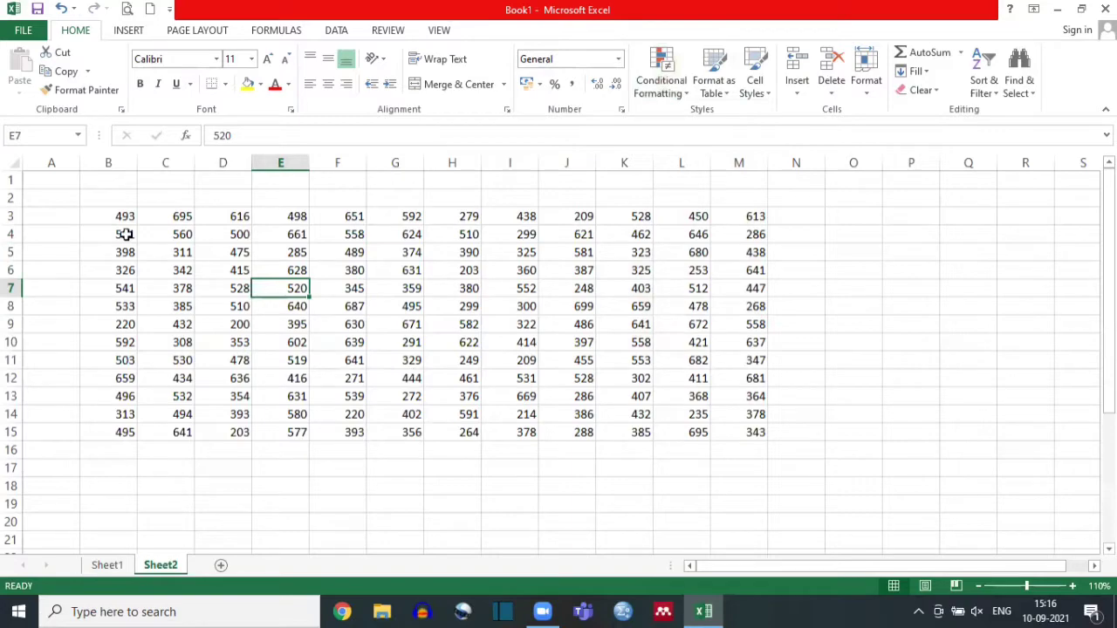
pyautogui.click(716, 94)
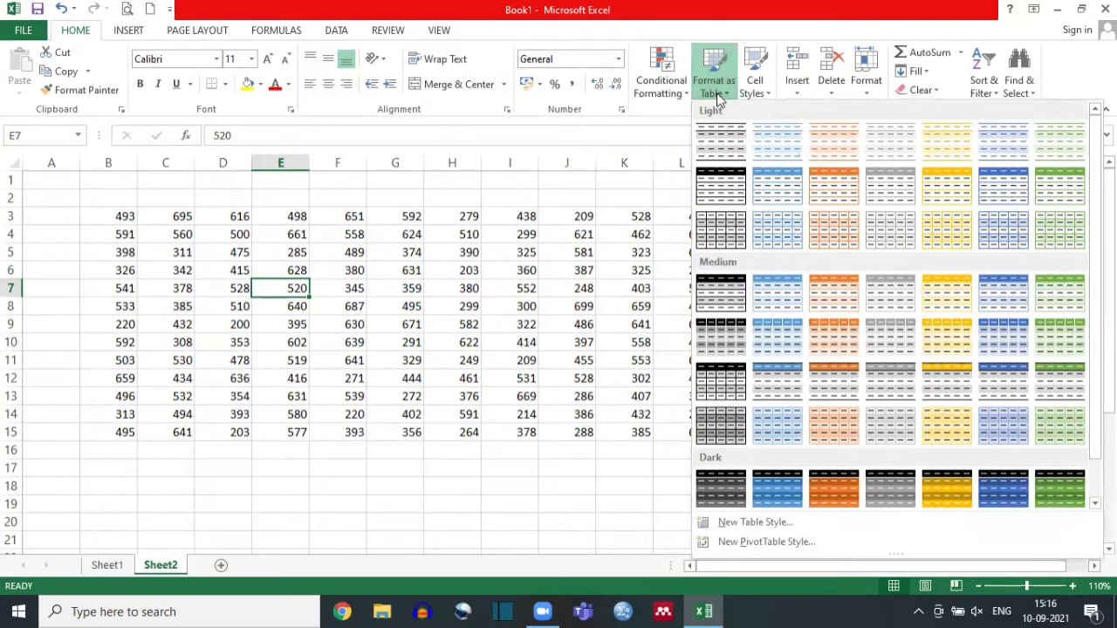
pyautogui.click(486, 286)
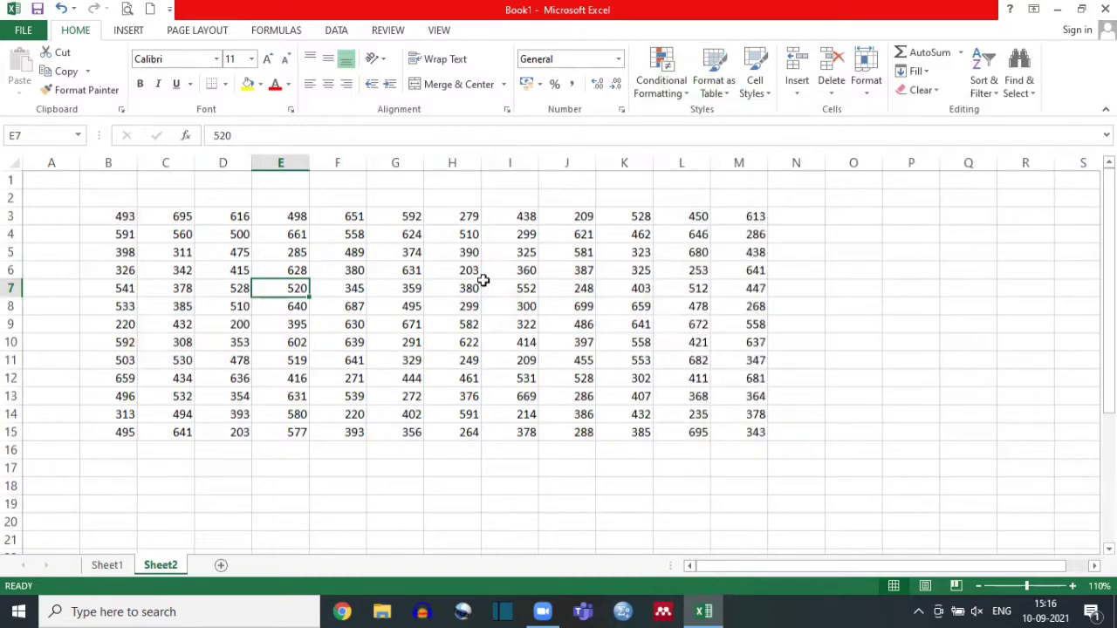
# Format the range B3:M15 as a table with a blue Medium style, leaving the option for existing headers off.
pyautogui.click(106, 214)
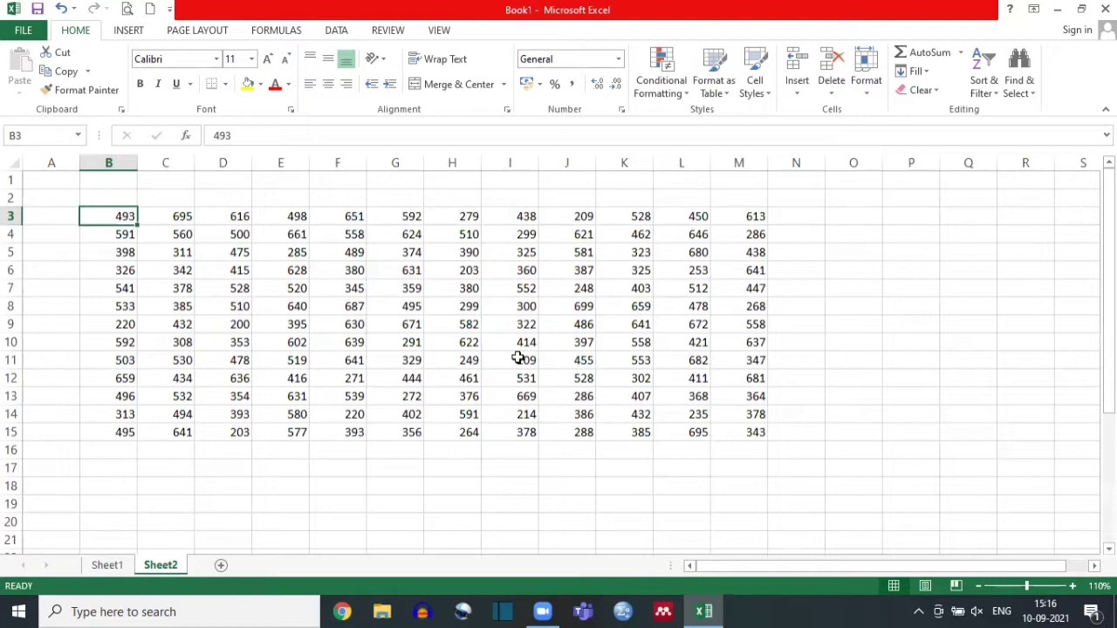
pyautogui.hotkey('shift', 'Right')
pyautogui.hotkey('shift', 'Right')
pyautogui.hotkey('shift', 'Right')
pyautogui.hotkey('shift', 'Right')
pyautogui.hotkey('shift', 'Right')
pyautogui.hotkey('shift', 'Right')
pyautogui.hotkey('shift', 'Right')
pyautogui.hotkey('shift', 'Right')
pyautogui.hotkey('shift', 'Right')
pyautogui.hotkey('shift', 'Right')
pyautogui.hotkey('shift', 'Right')
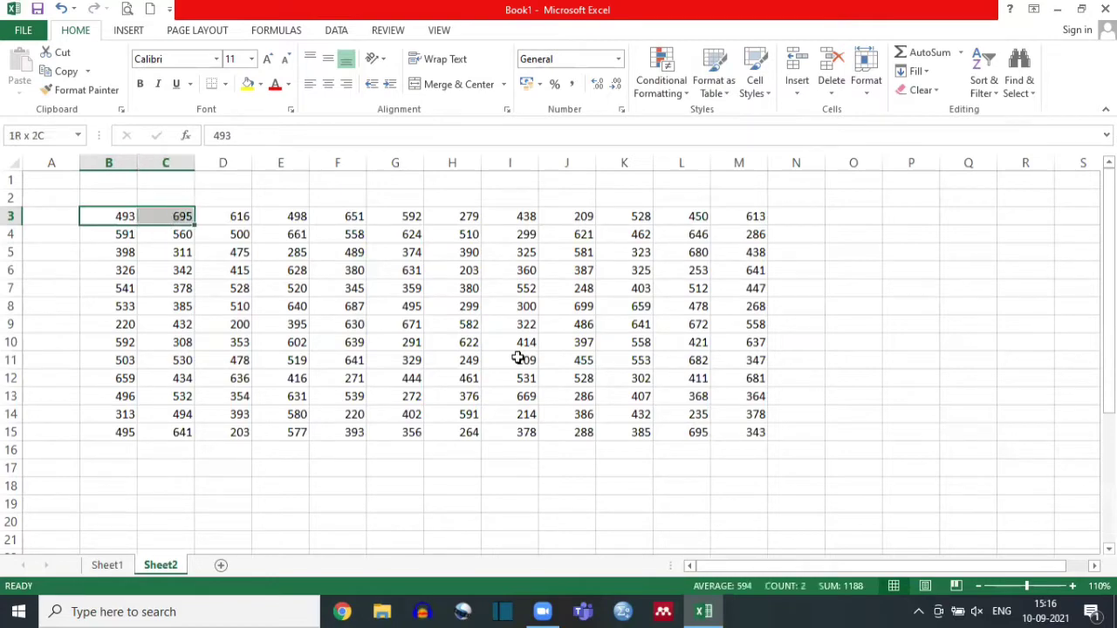
pyautogui.hotkey('shift', 'Down')
pyautogui.hotkey('shift', 'Down')
pyautogui.hotkey('shift', 'Down')
pyautogui.hotkey('shift', 'Down')
pyautogui.hotkey('shift', 'Down')
pyautogui.hotkey('shift', 'Down')
pyautogui.hotkey('shift', 'Down')
pyautogui.hotkey('shift', 'Down')
pyautogui.hotkey('shift', 'Down')
pyautogui.hotkey('shift', 'Down')
pyautogui.hotkey('shift', 'Down')
pyautogui.hotkey('shift', 'Down')
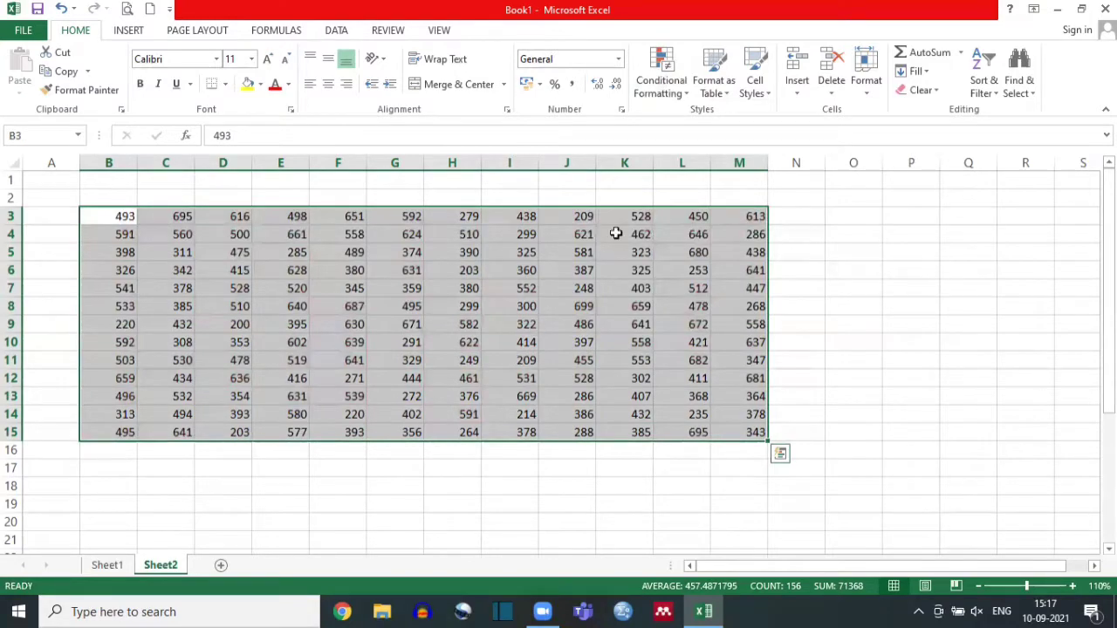
pyautogui.click(723, 94)
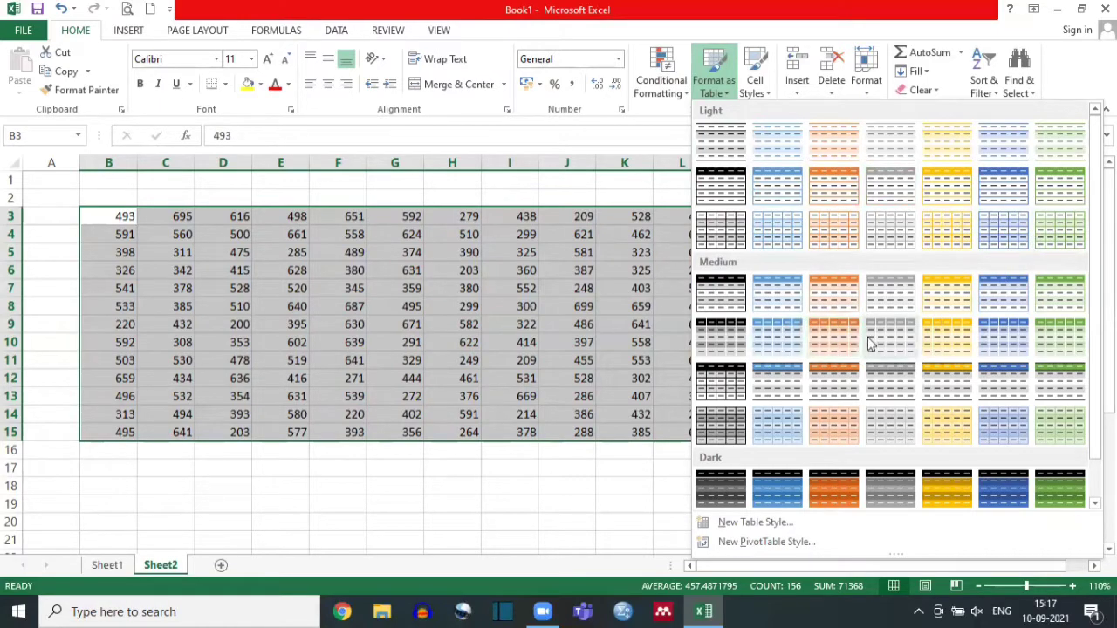
pyautogui.click(770, 289)
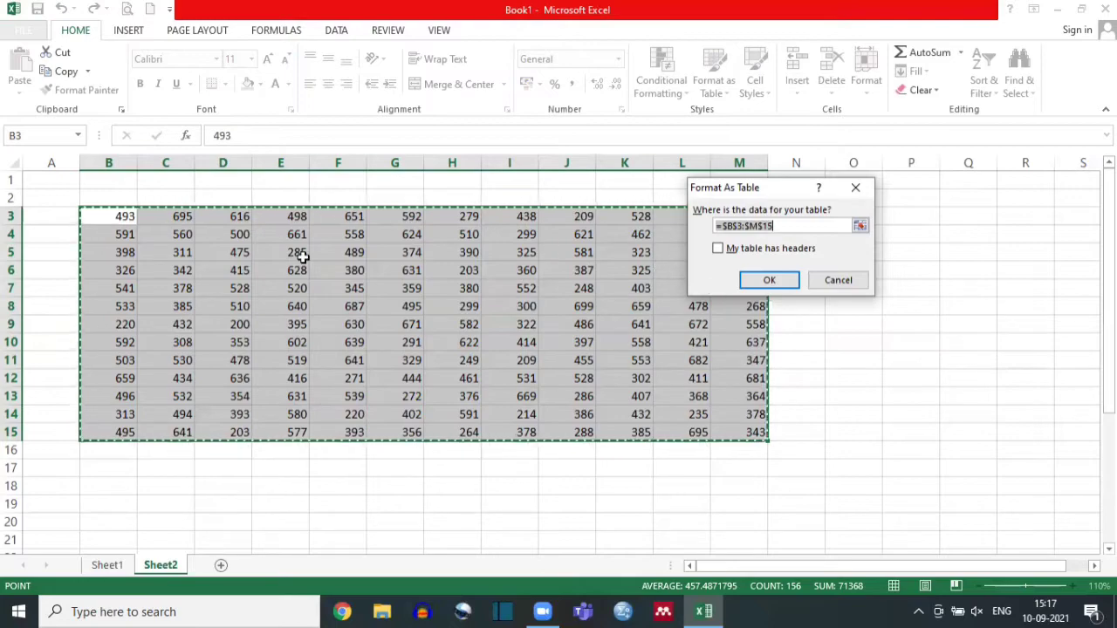
pyautogui.click(757, 286)
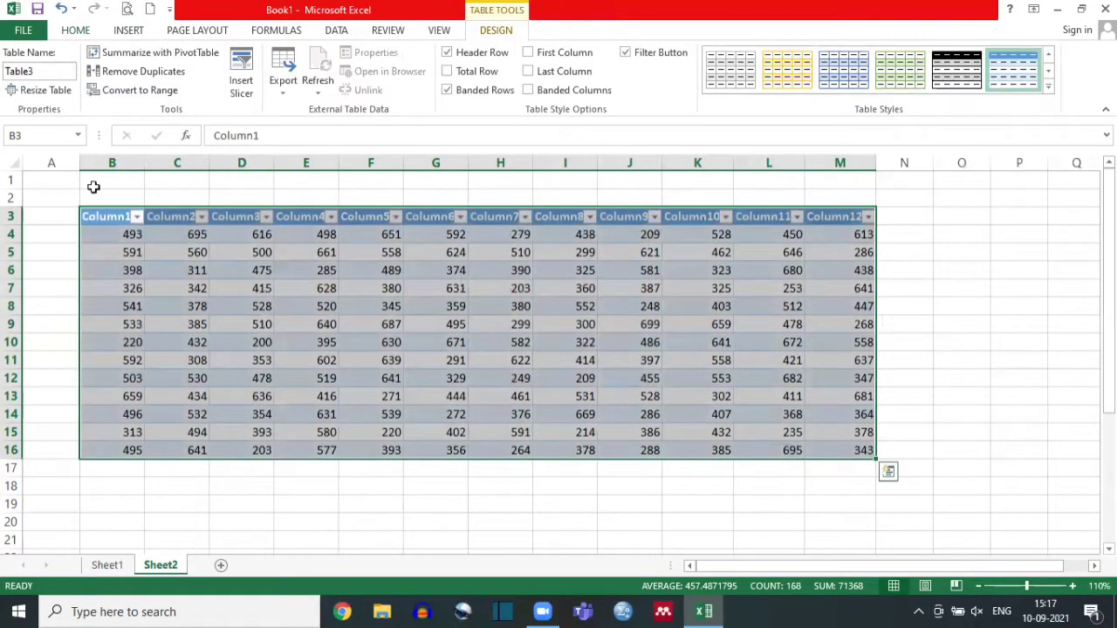
# Examine the sort and filter options of Column1 and Column2 in the table header without applying any.
pyautogui.click(103, 217)
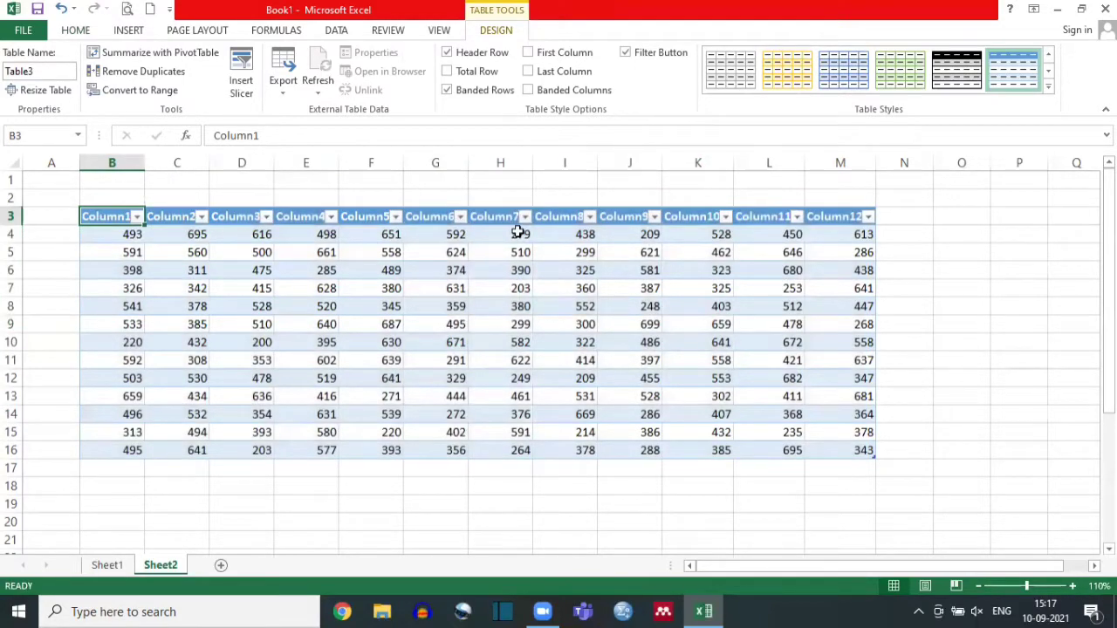
pyautogui.click(137, 217)
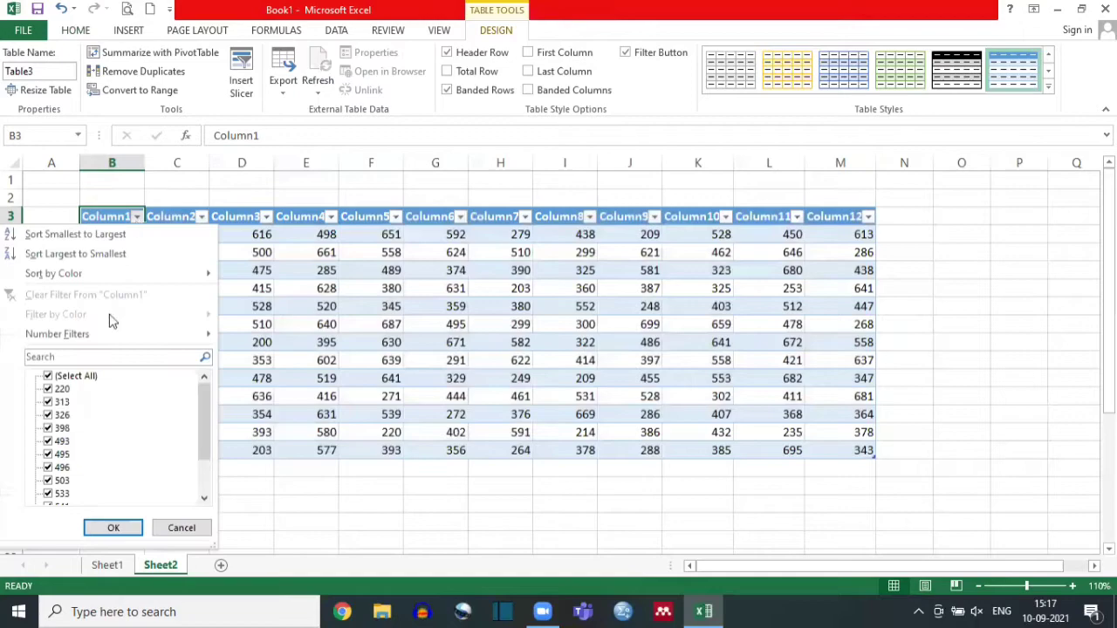
pyautogui.click(245, 237)
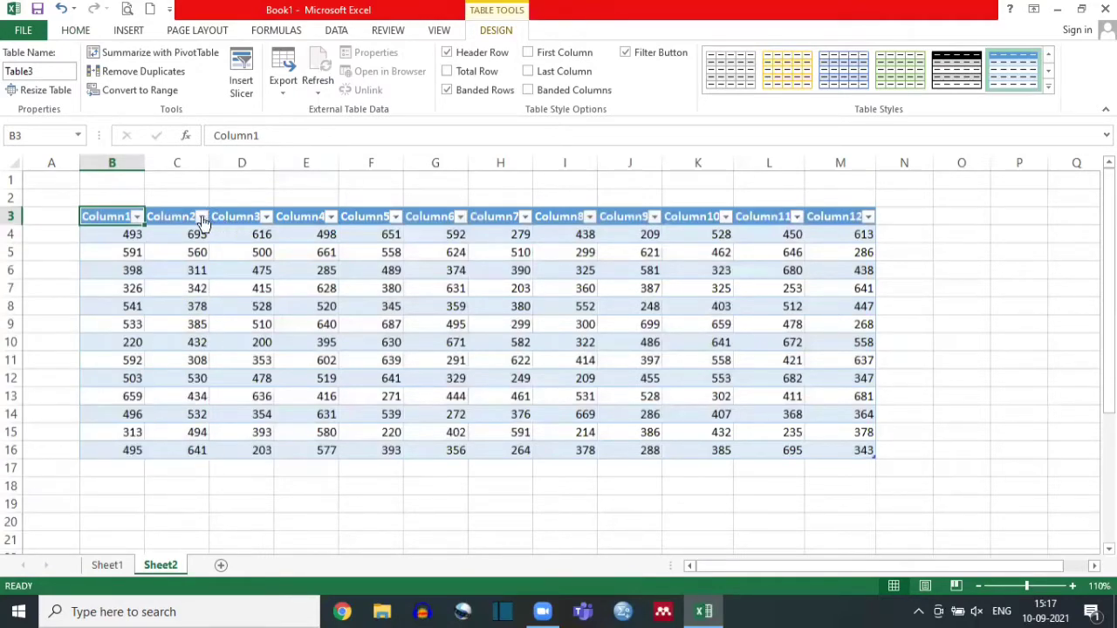
pyautogui.click(200, 217)
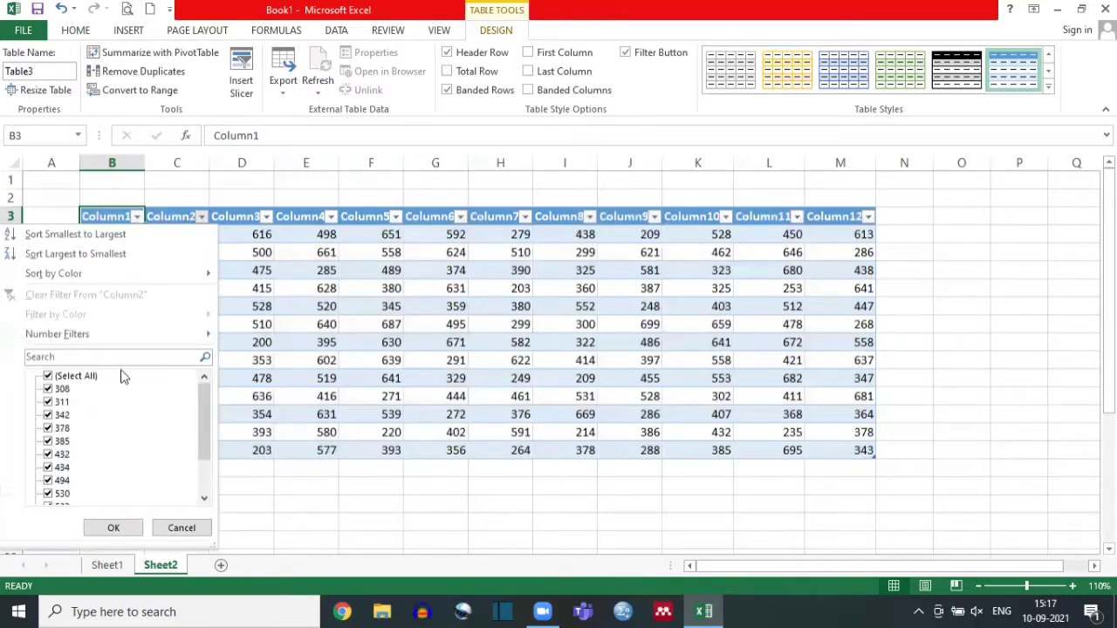
pyautogui.click(328, 253)
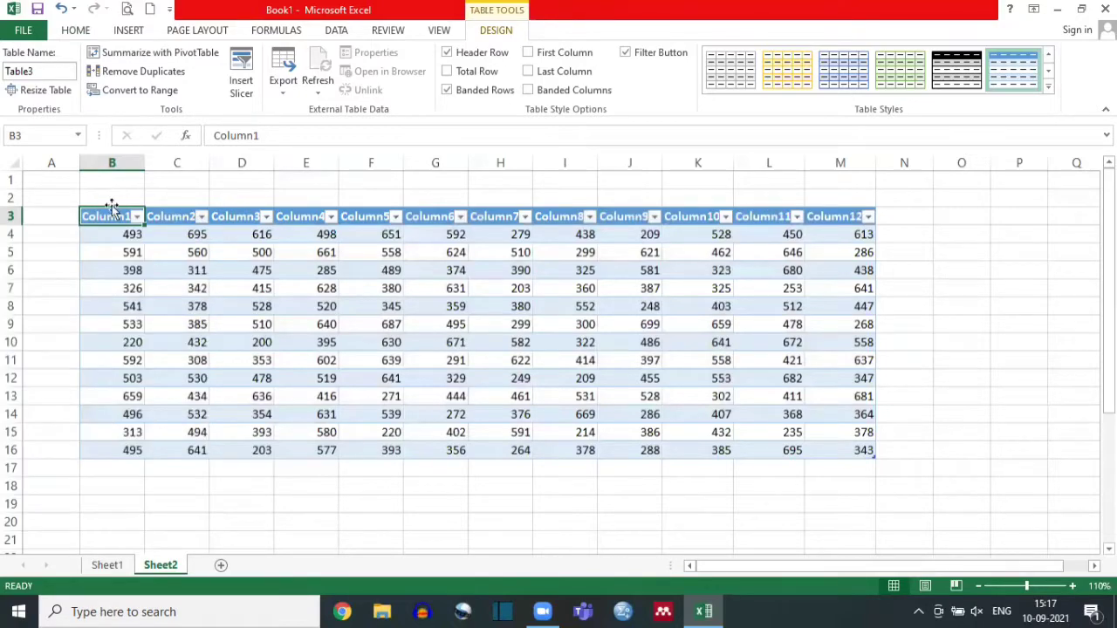
# Undo the blue table formatting and format B3:M15 as a gold Light-style table with My table has headers turned on.
pyautogui.hotkey('ctrl', 'z')
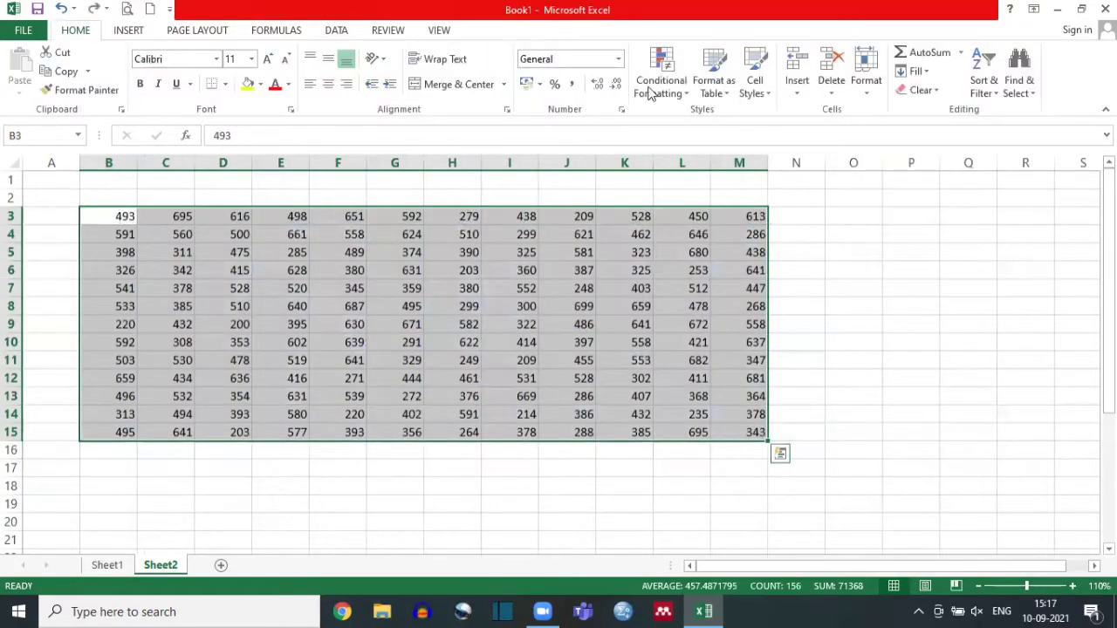
pyautogui.click(724, 94)
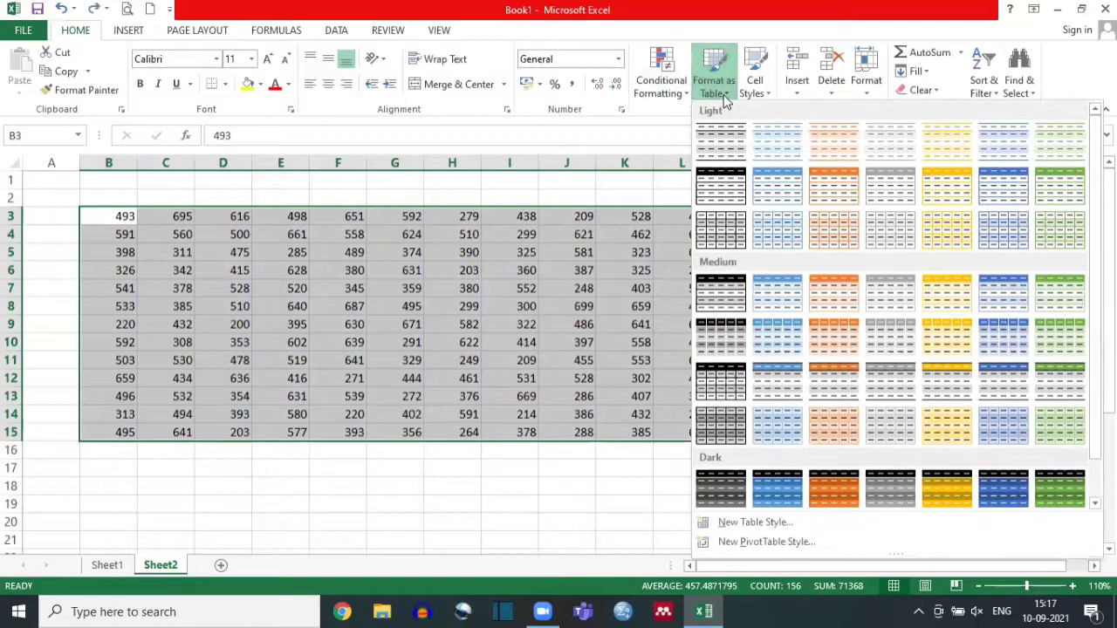
pyautogui.click(939, 201)
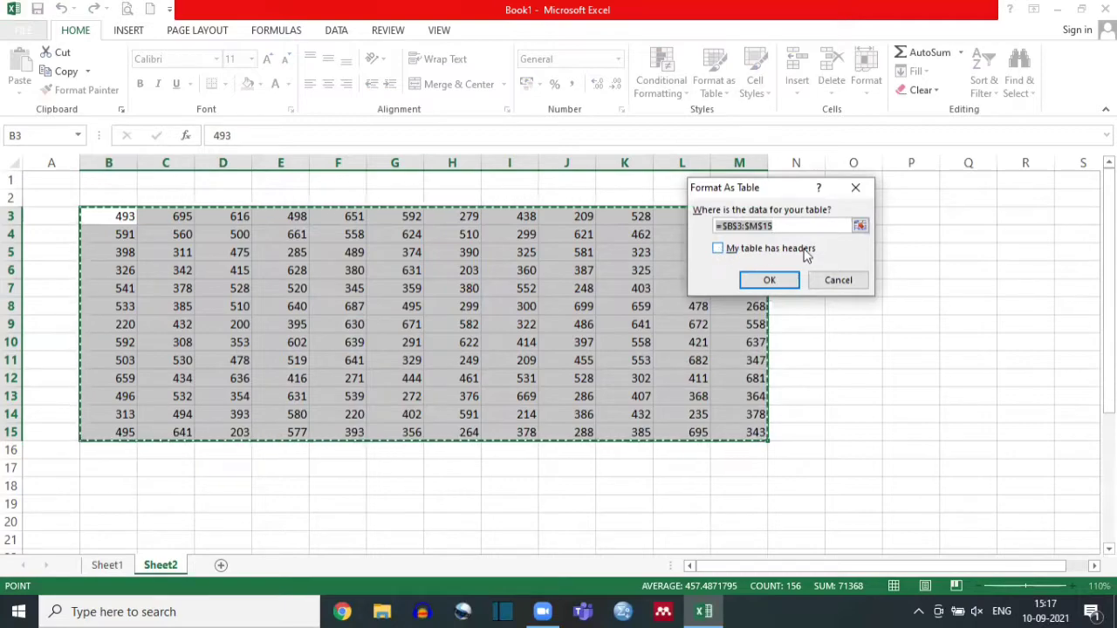
pyautogui.click(717, 249)
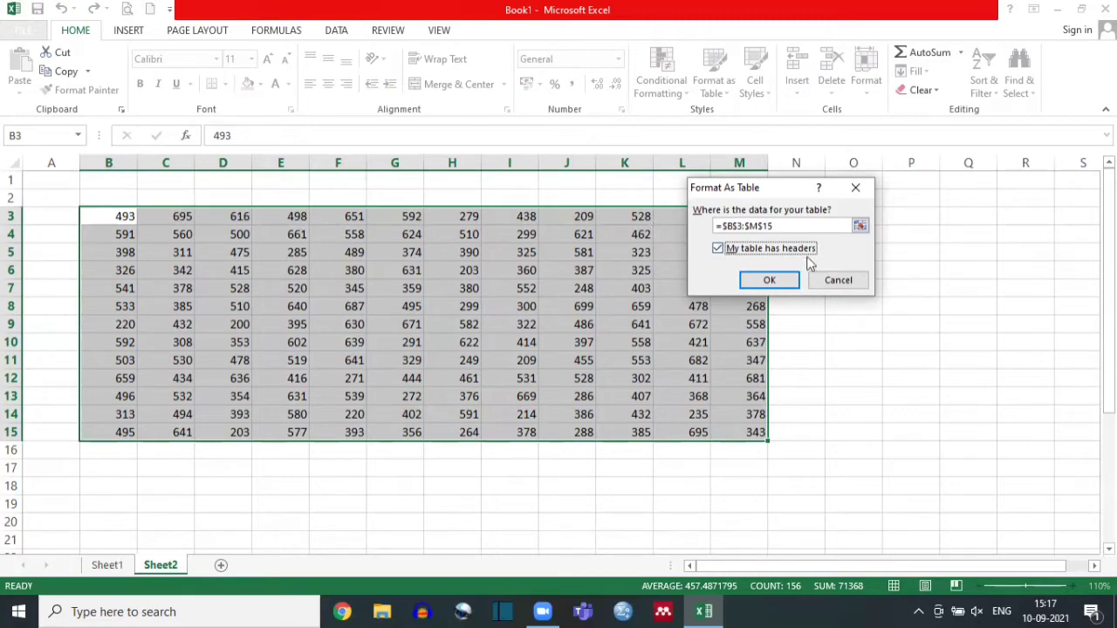
pyautogui.click(752, 281)
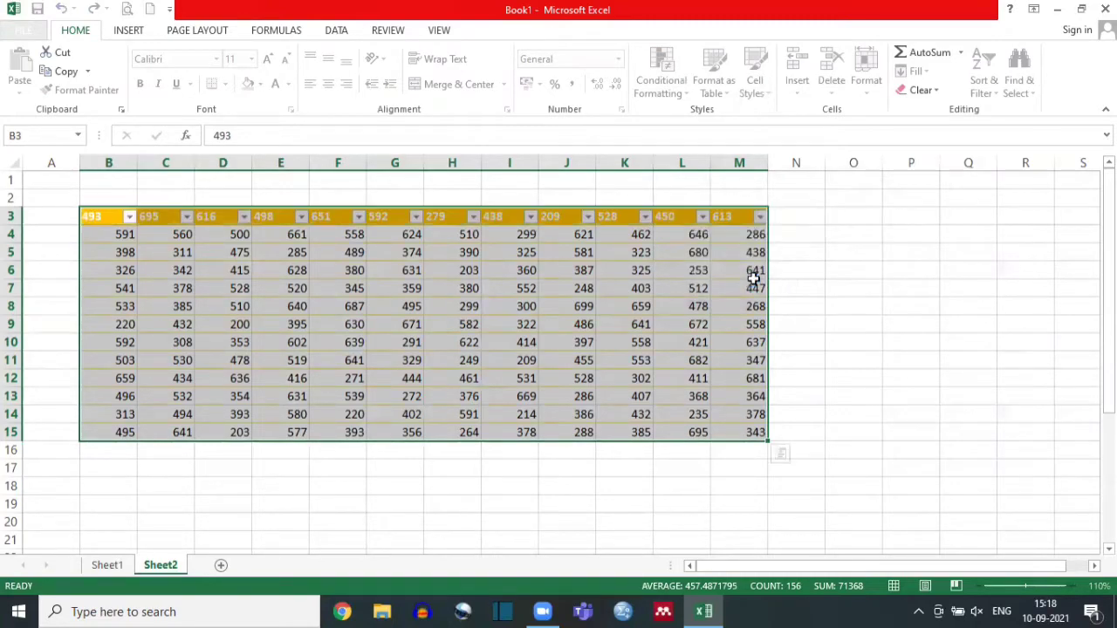
# Check the sort and filter options of the first column header, and undo the gold table formatting.
pyautogui.click(129, 218)
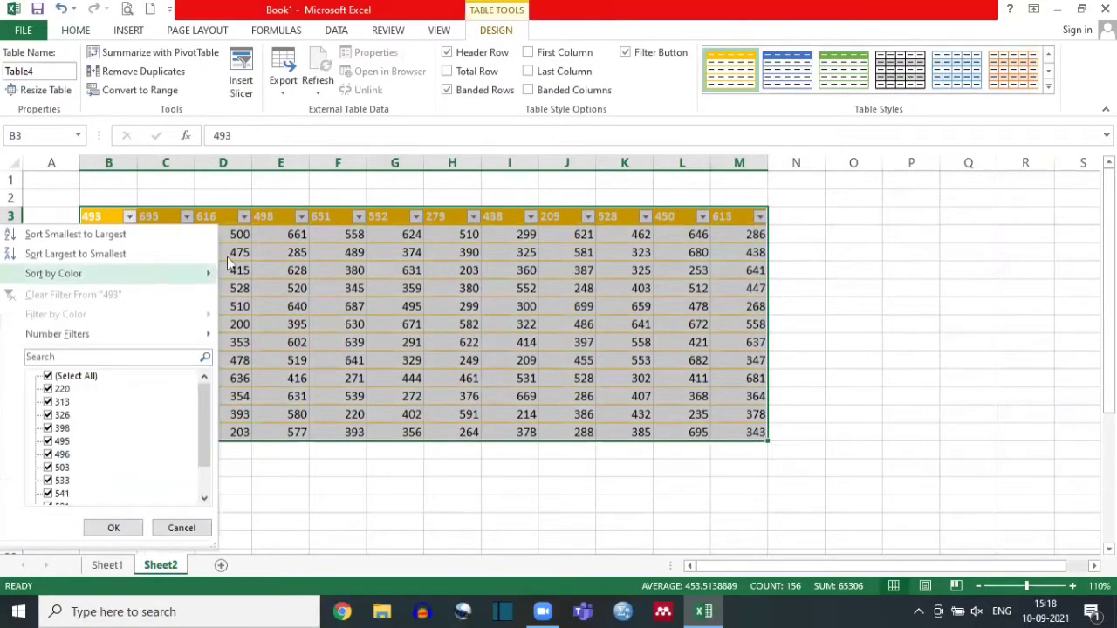
pyautogui.click(114, 527)
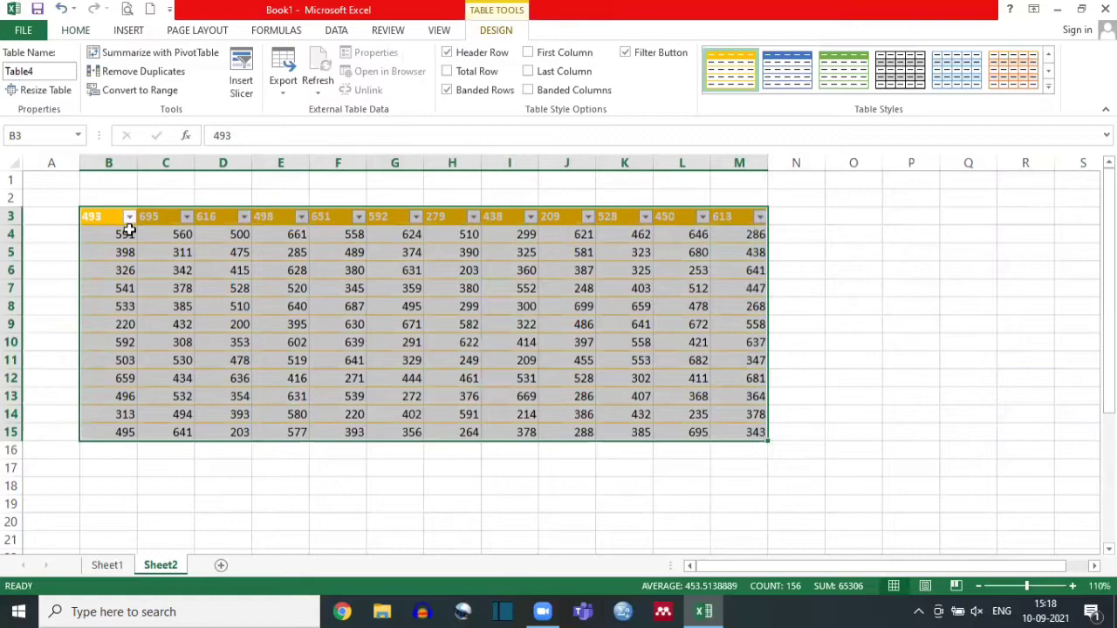
pyautogui.hotkey('ctrl', 'z')
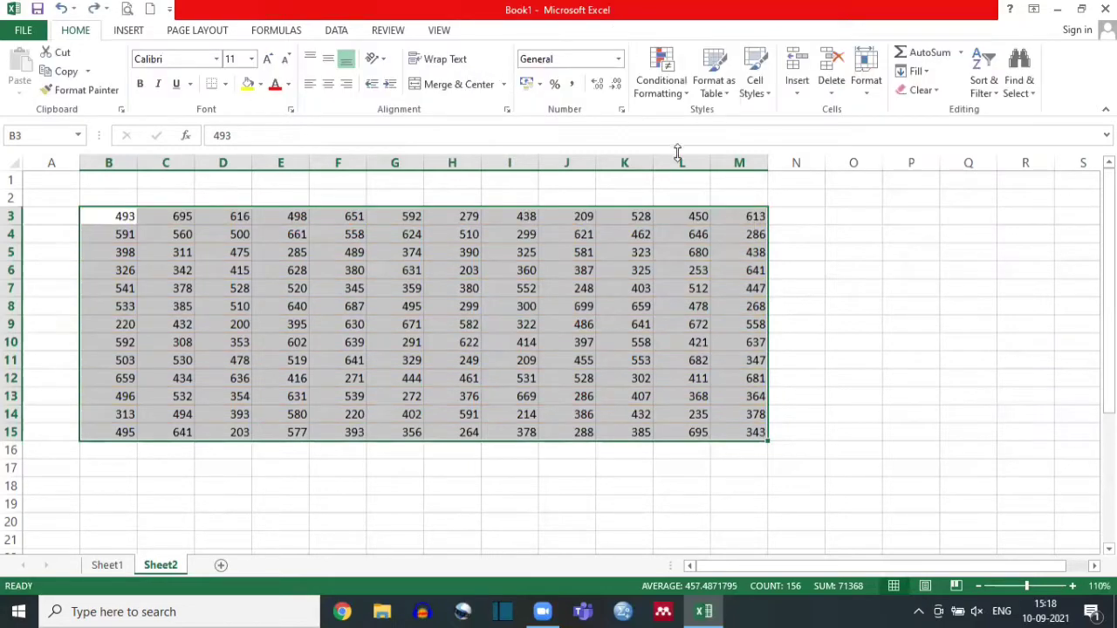
pyautogui.click(678, 96)
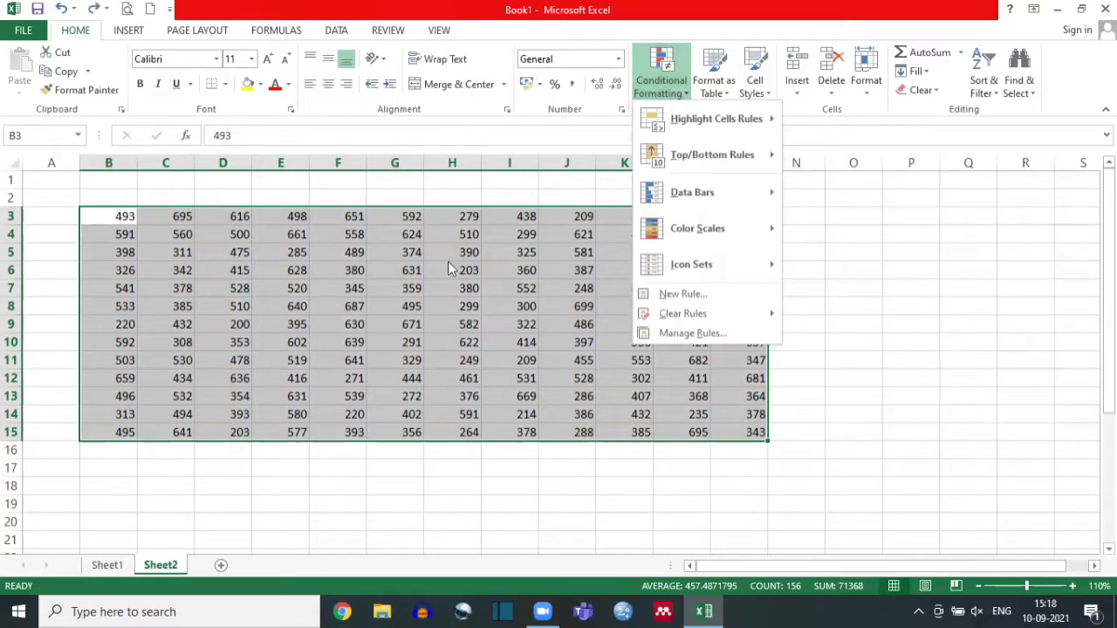
pyautogui.click(723, 96)
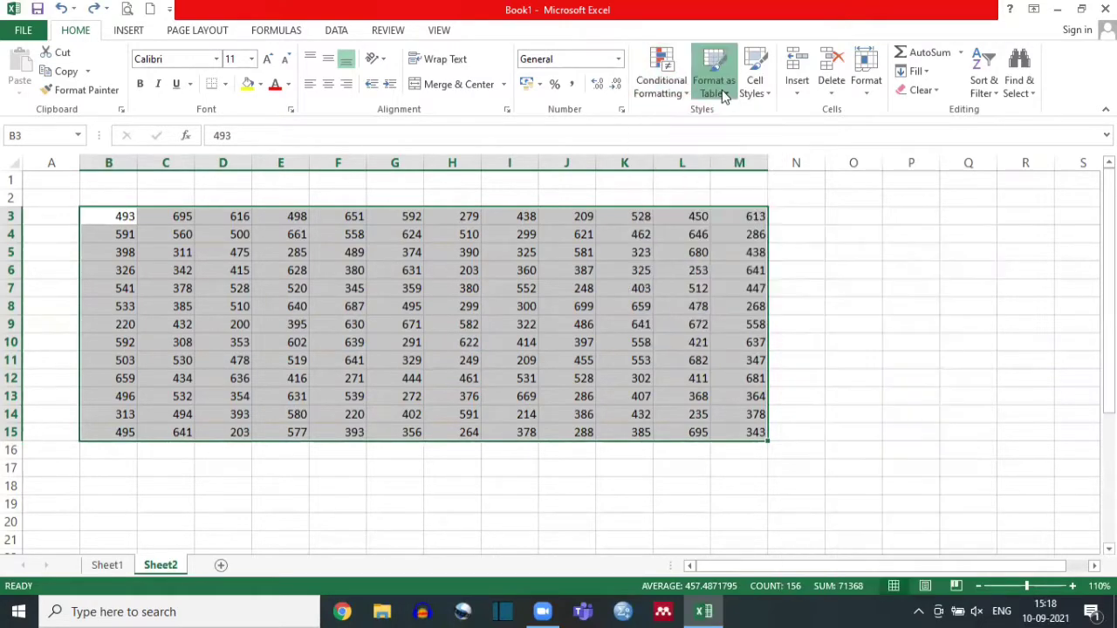
pyautogui.click(722, 96)
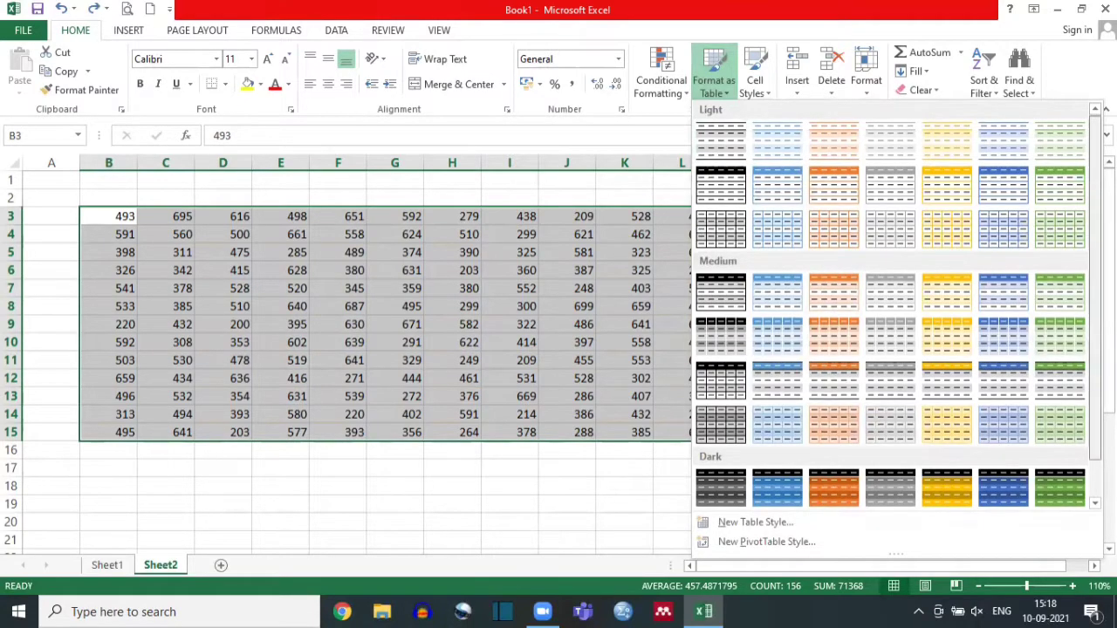
pyautogui.scroll(-1, 1060, 384)
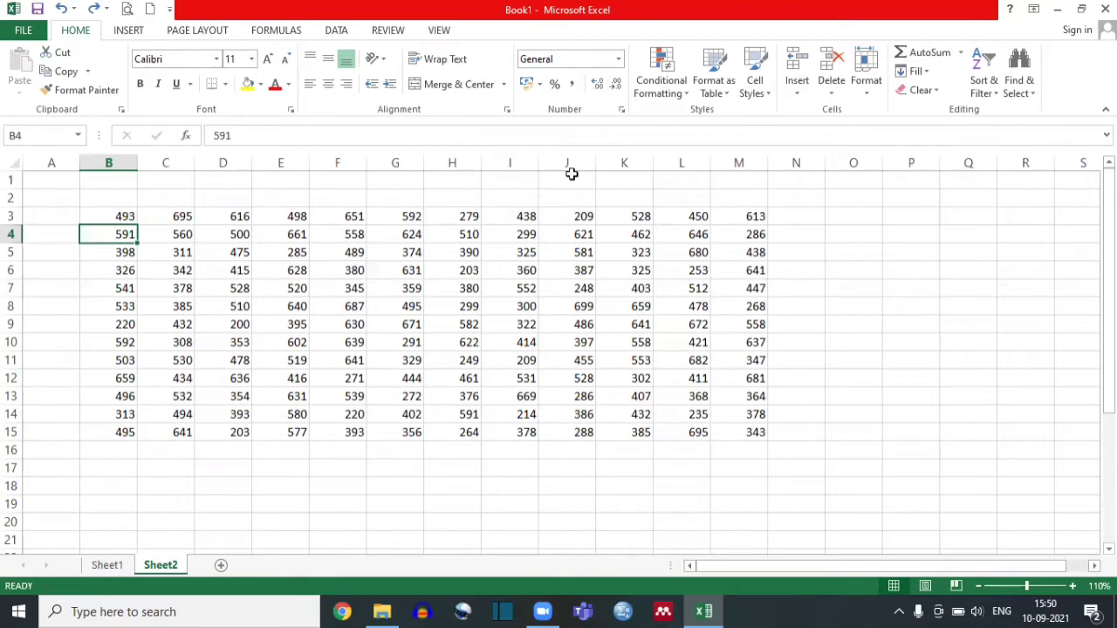
# Try the Good cell style on cell G6 and undo it.
pyautogui.click(393, 273)
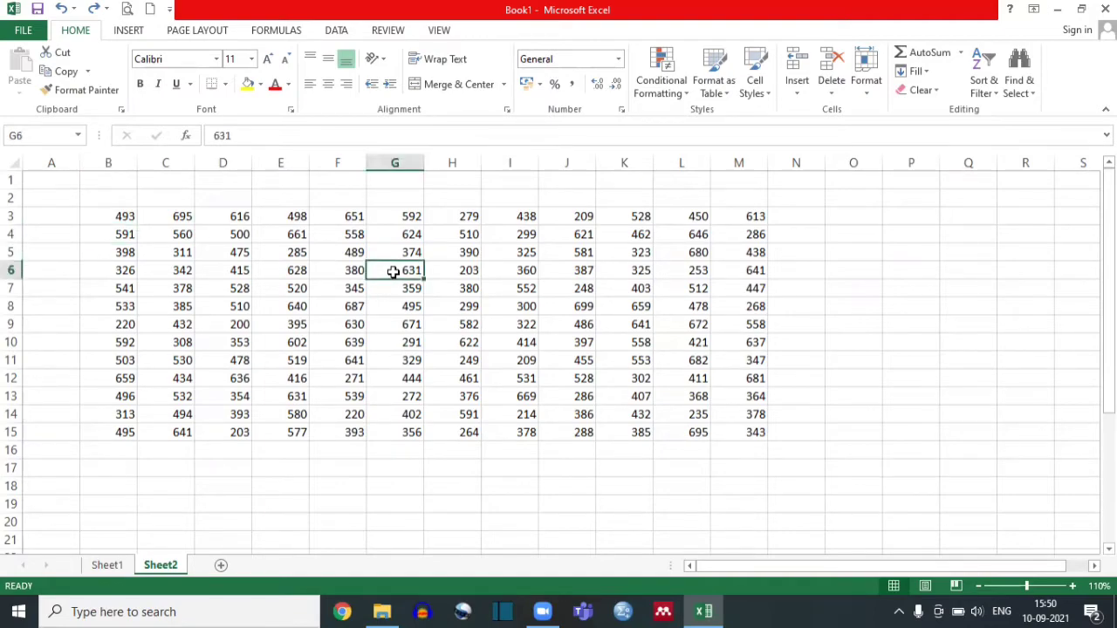
pyautogui.click(759, 87)
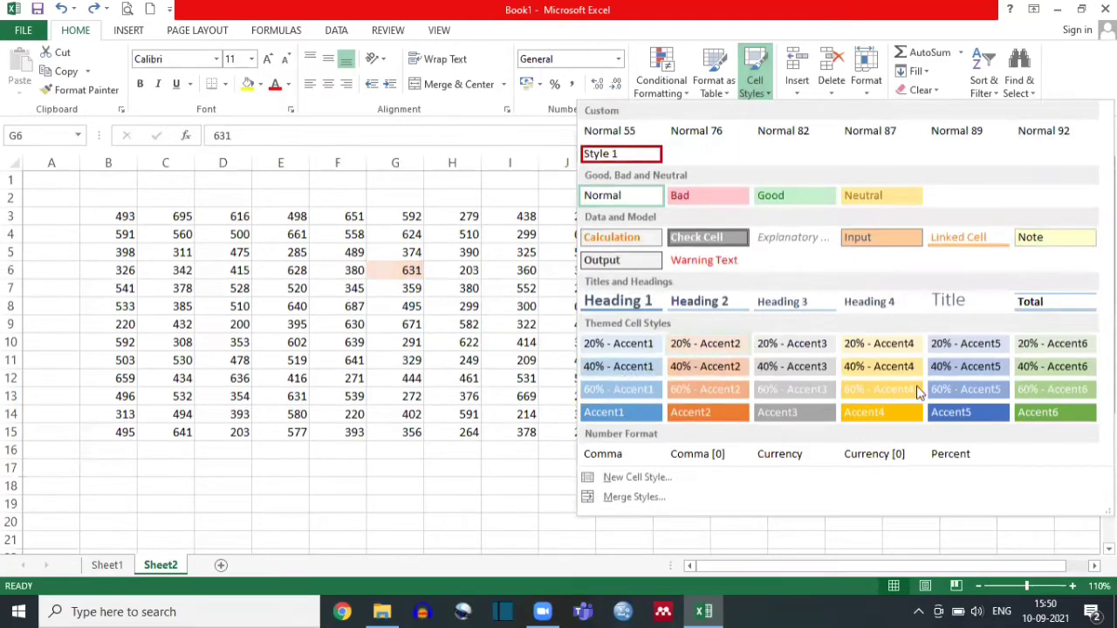
pyautogui.click(782, 197)
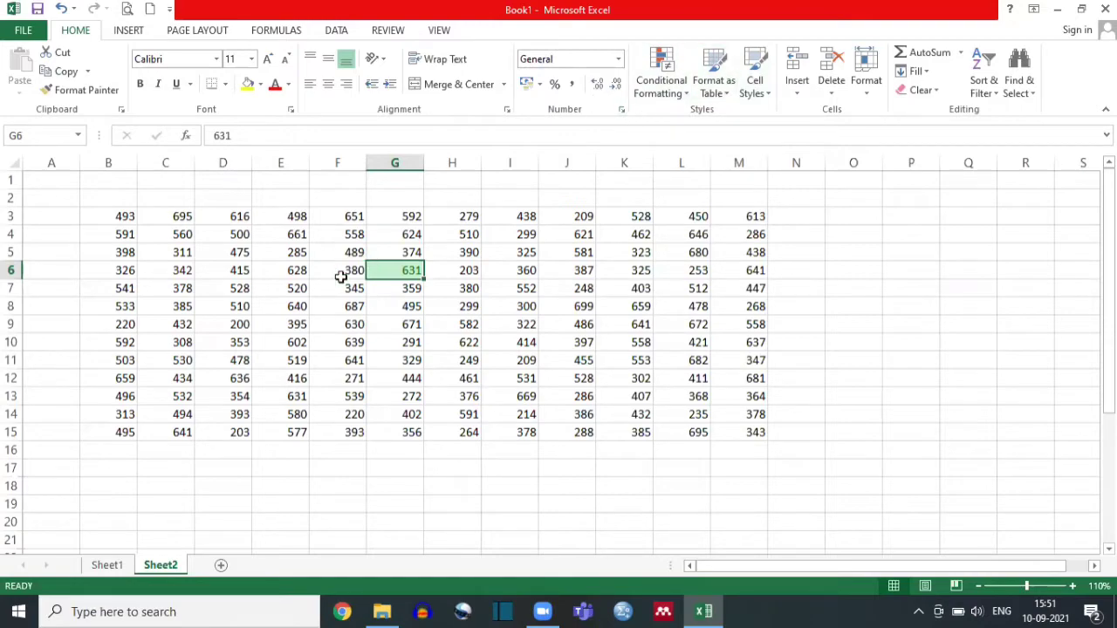
pyautogui.hotkey('ctrl', 'z')
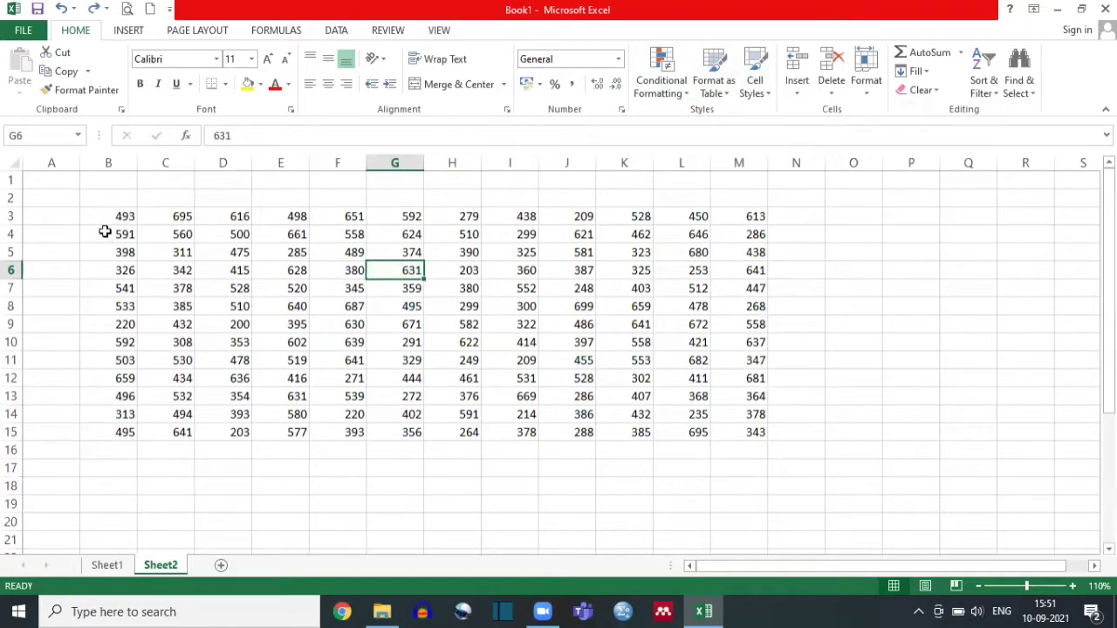
# Examine how whole rows and columns are selected, using rows 8, 7, 6 and 12 and columns C, B, E and G.
pyautogui.click(13, 307)
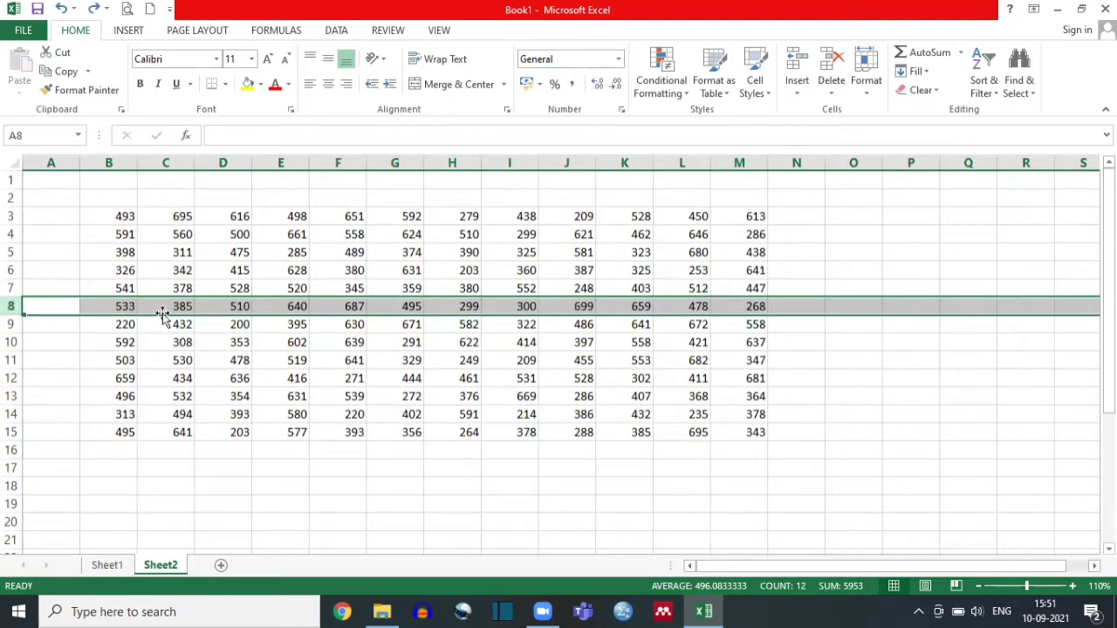
pyautogui.click(169, 164)
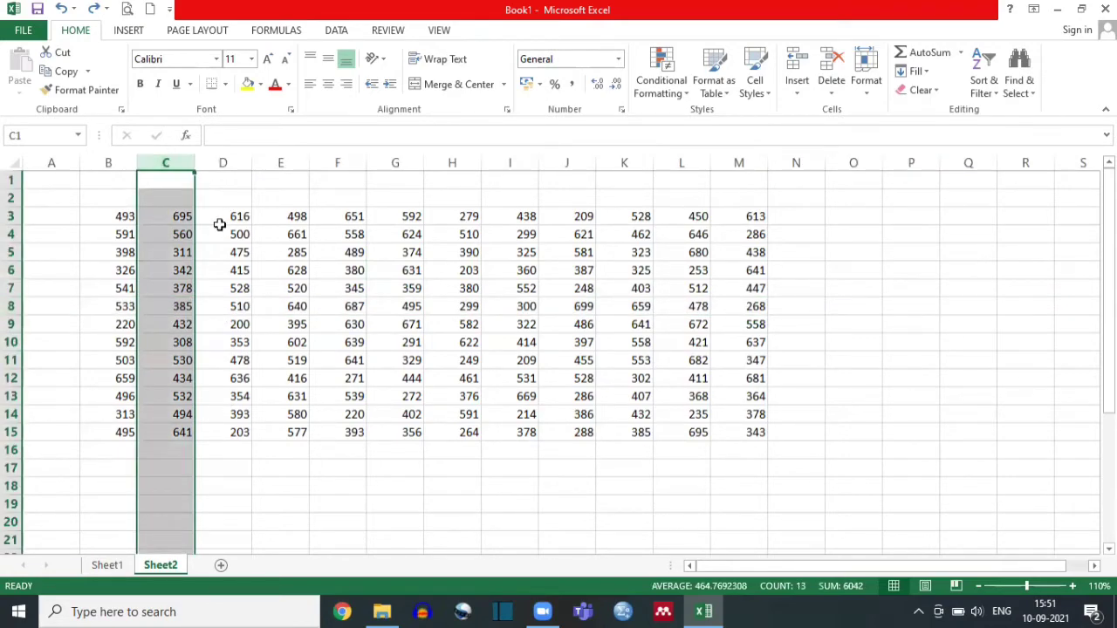
pyautogui.click(287, 310)
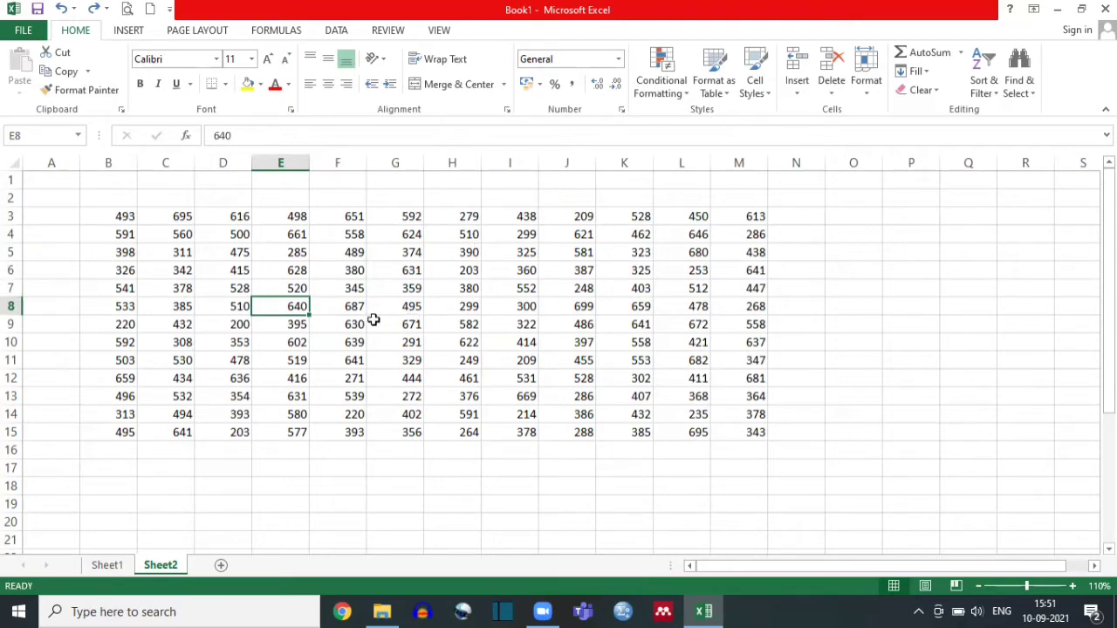
pyautogui.click(11, 305)
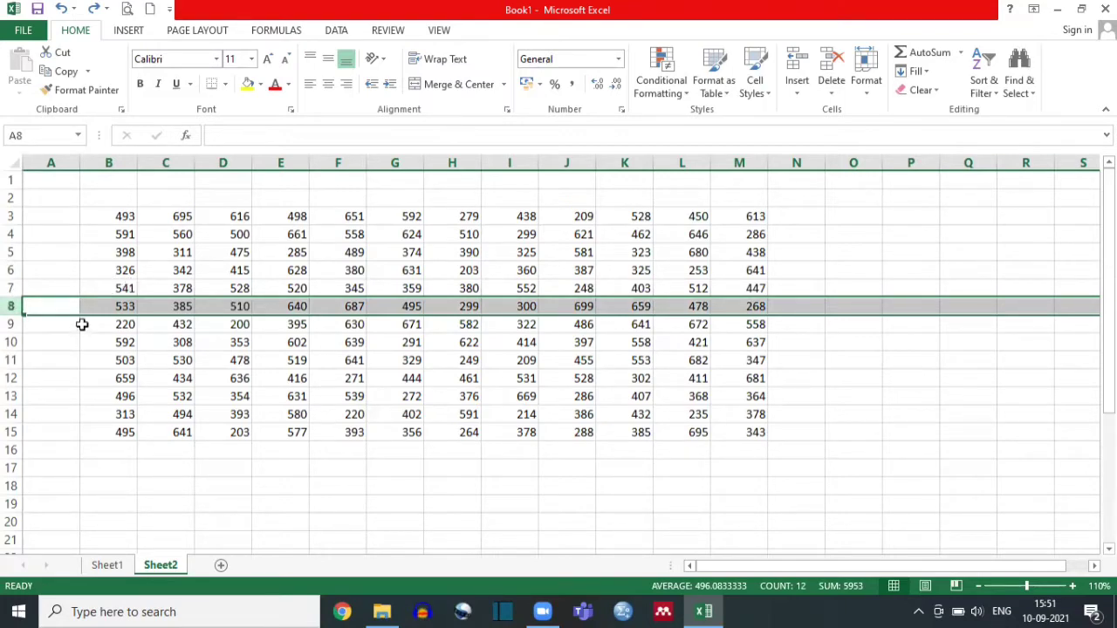
pyautogui.click(11, 287)
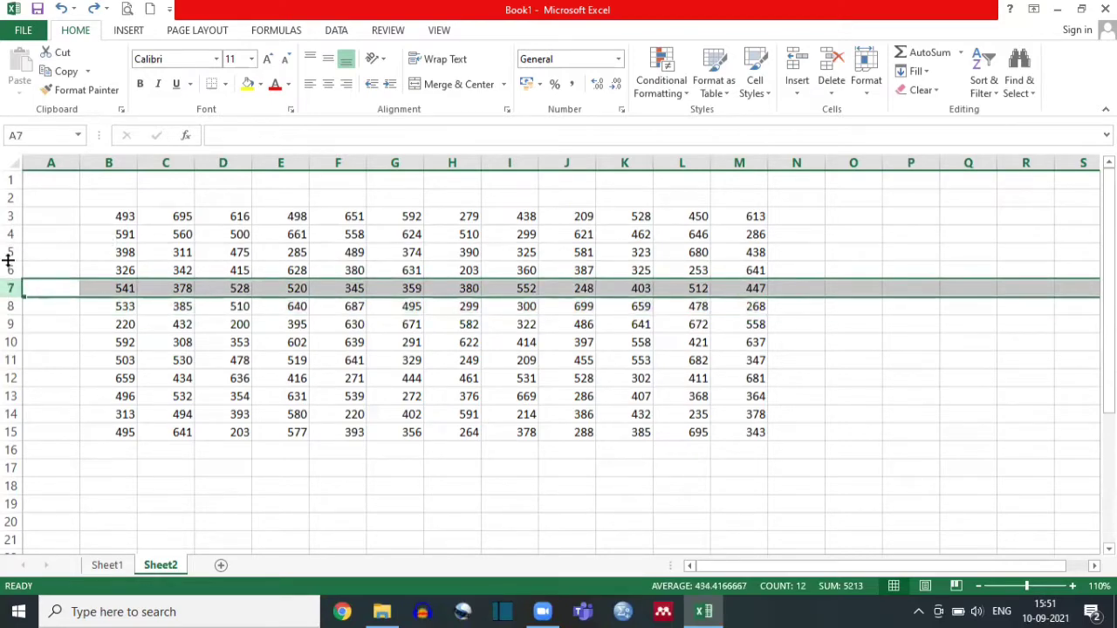
pyautogui.click(10, 270)
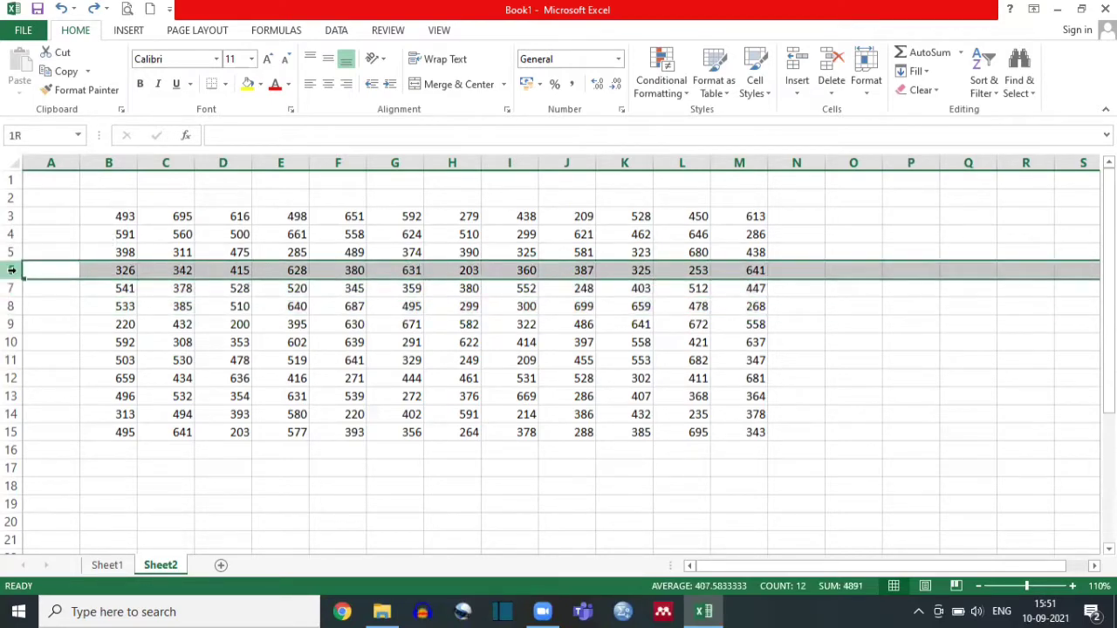
pyautogui.click(8, 378)
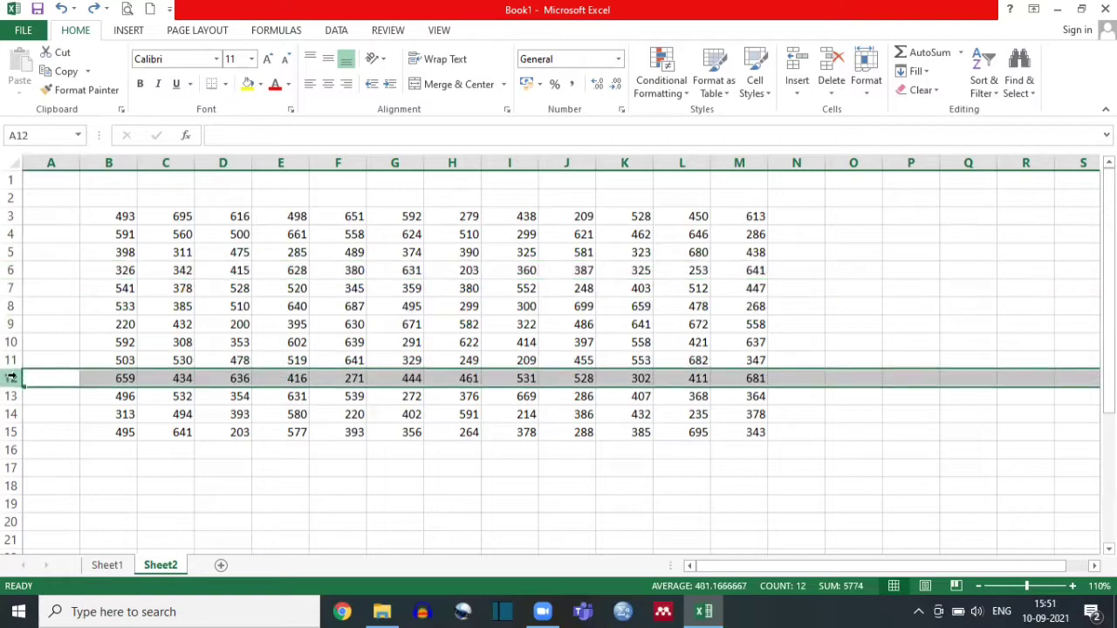
pyautogui.click(122, 162)
pyautogui.click(286, 162)
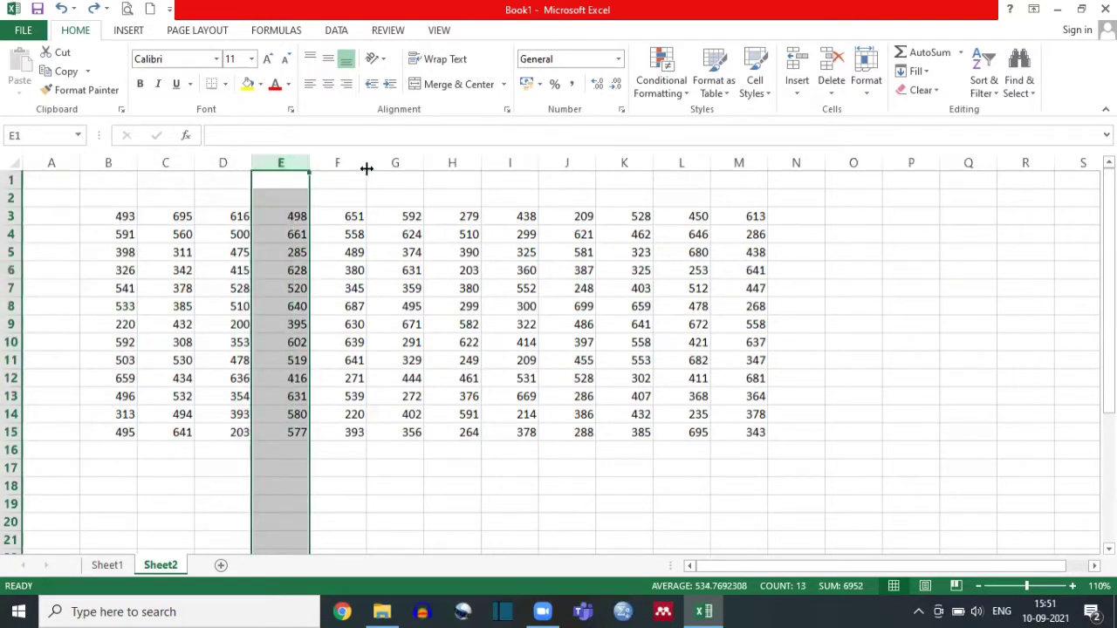
pyautogui.click(391, 163)
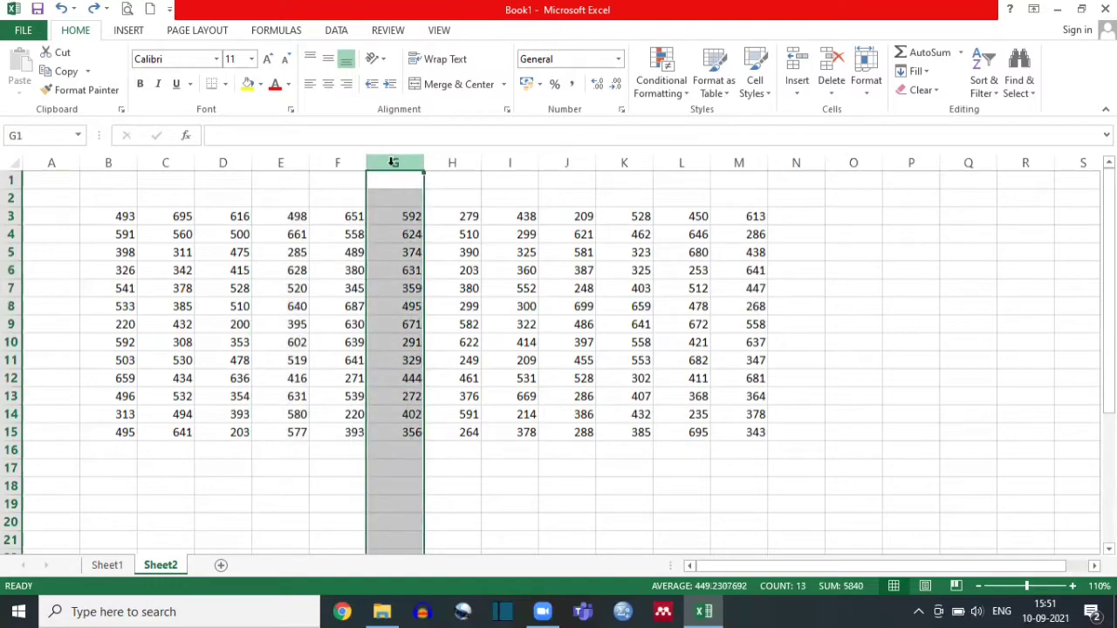
# Insert a blank row at row 9, shifting the existing rows down.
pyautogui.click(11, 323)
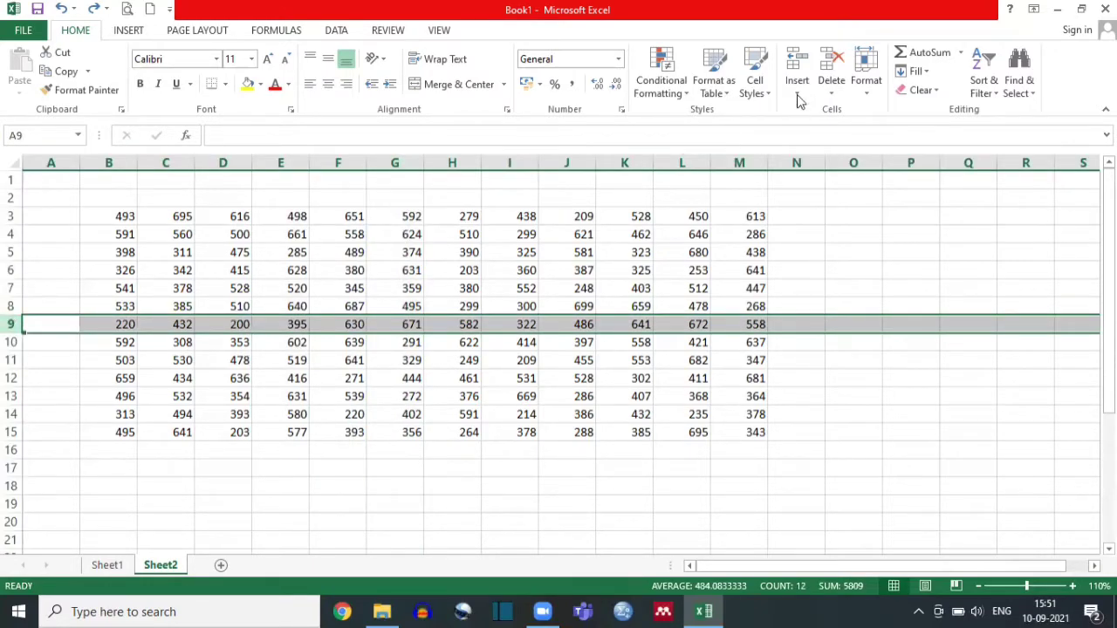
pyautogui.click(798, 94)
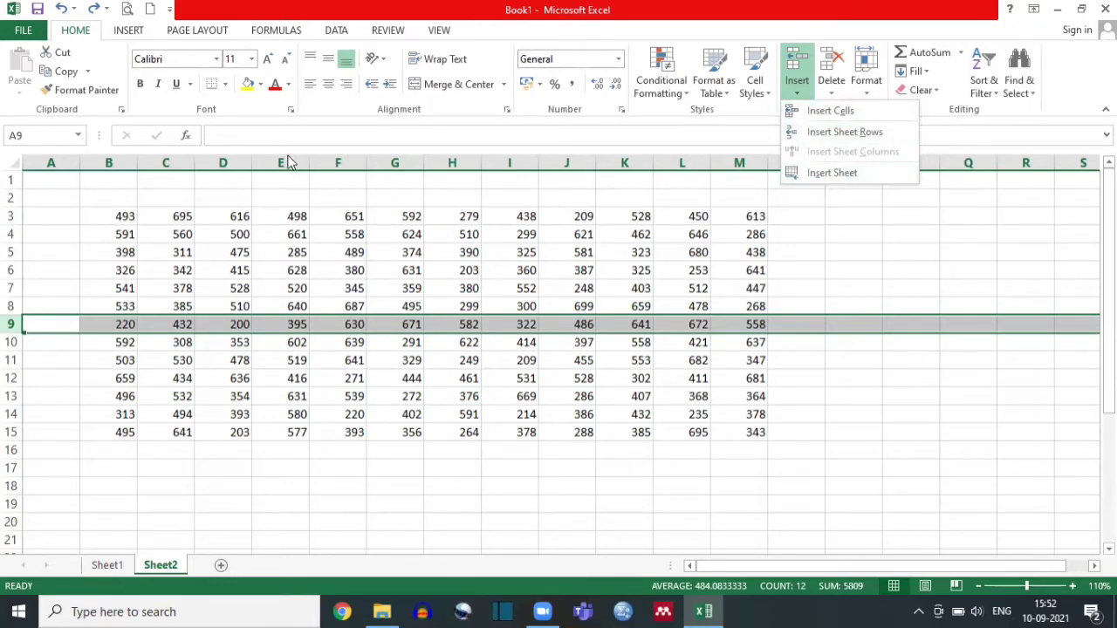
pyautogui.click(831, 111)
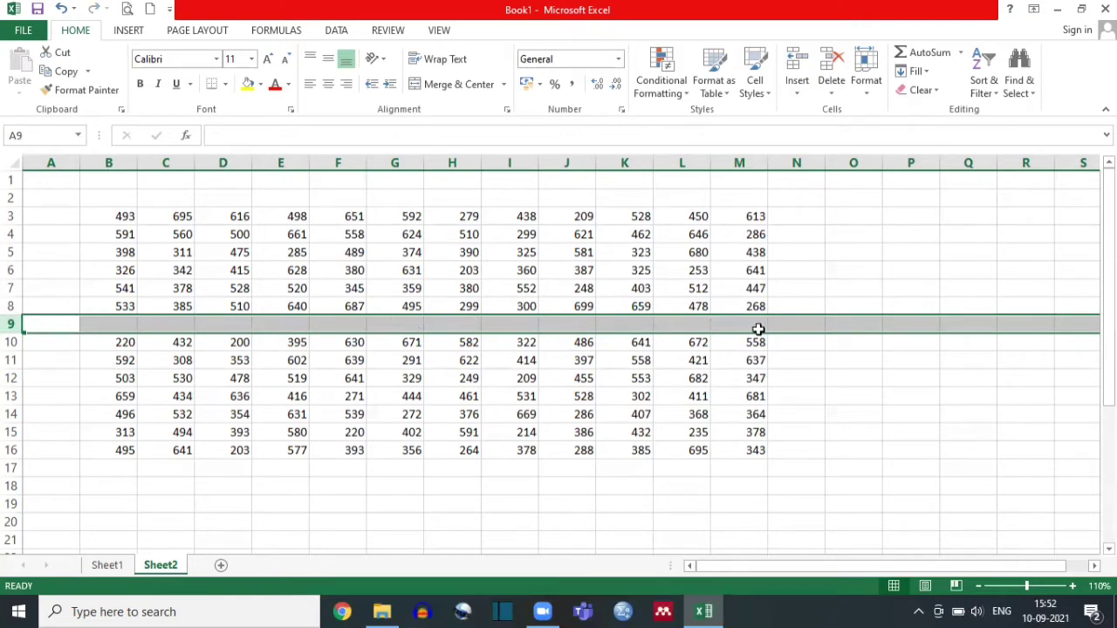
# Insert a blank cell at D6 with the Shift cells right option.
pyautogui.click(11, 342)
pyautogui.click(228, 270)
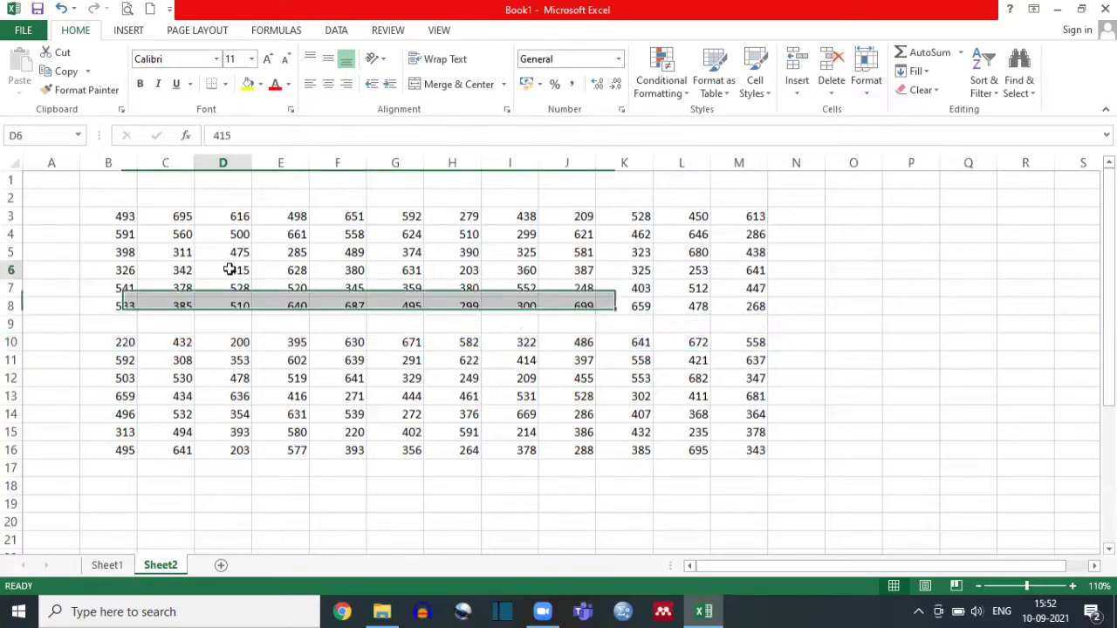
pyautogui.click(804, 96)
pyautogui.click(818, 111)
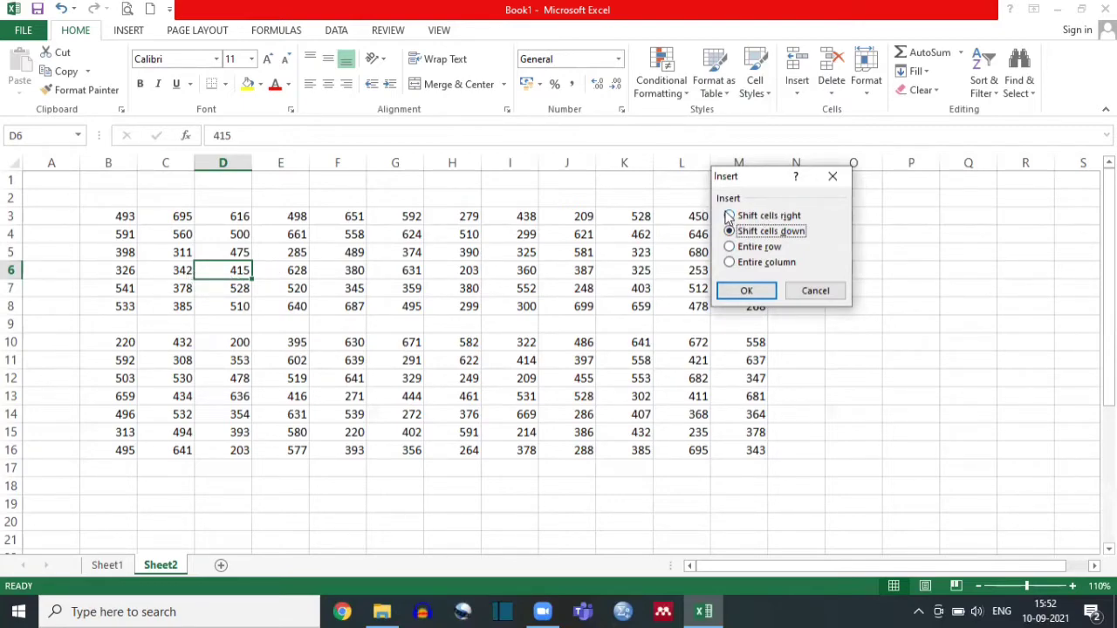
pyautogui.click(729, 216)
pyautogui.click(729, 232)
pyautogui.click(730, 216)
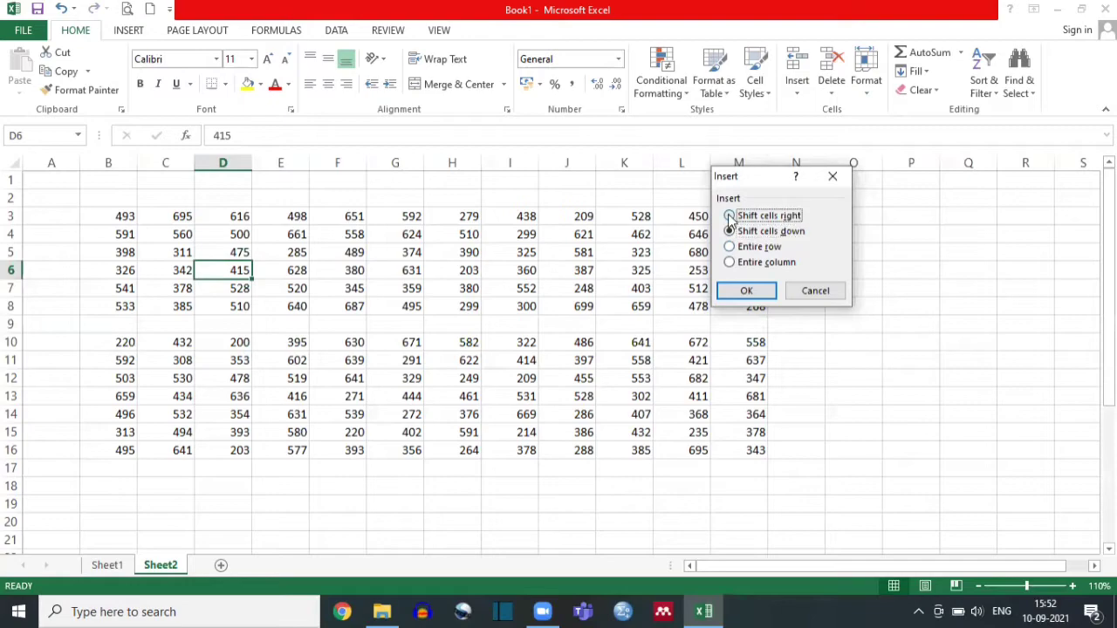
pyautogui.click(744, 290)
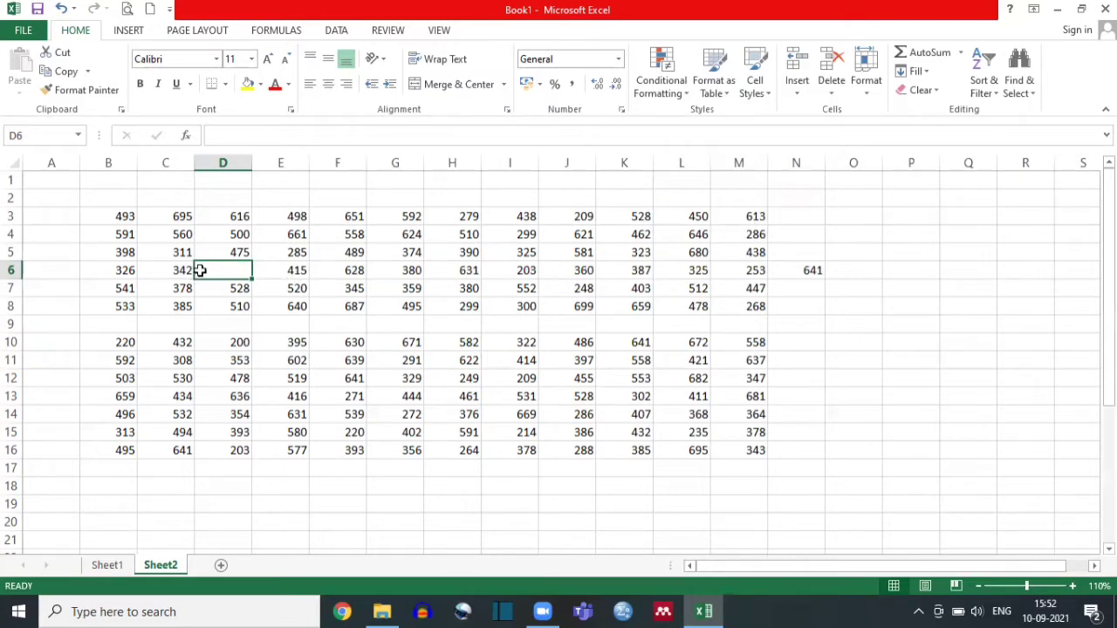
# Insert a blank cell at E6 with the Shift cells down option.
pyautogui.click(290, 267)
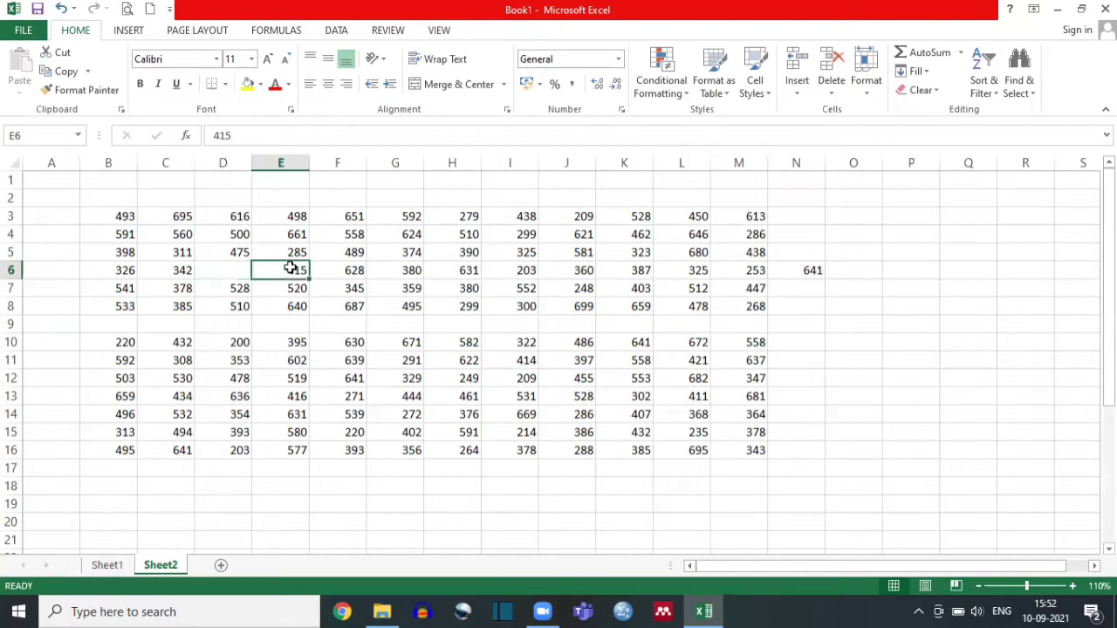
pyautogui.click(799, 87)
pyautogui.click(812, 110)
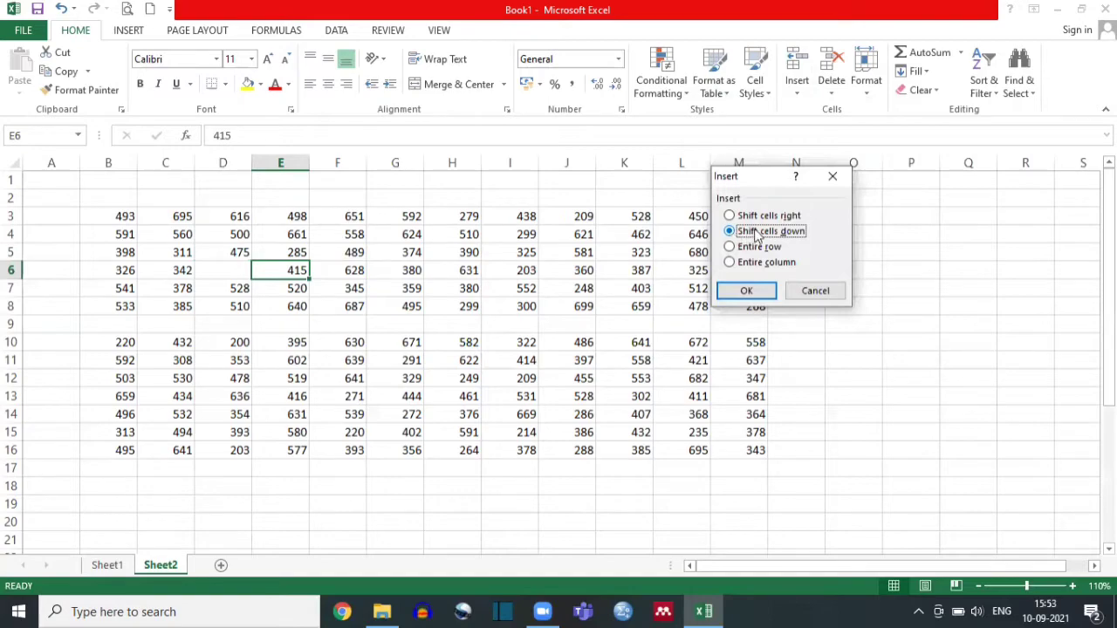
pyautogui.click(746, 292)
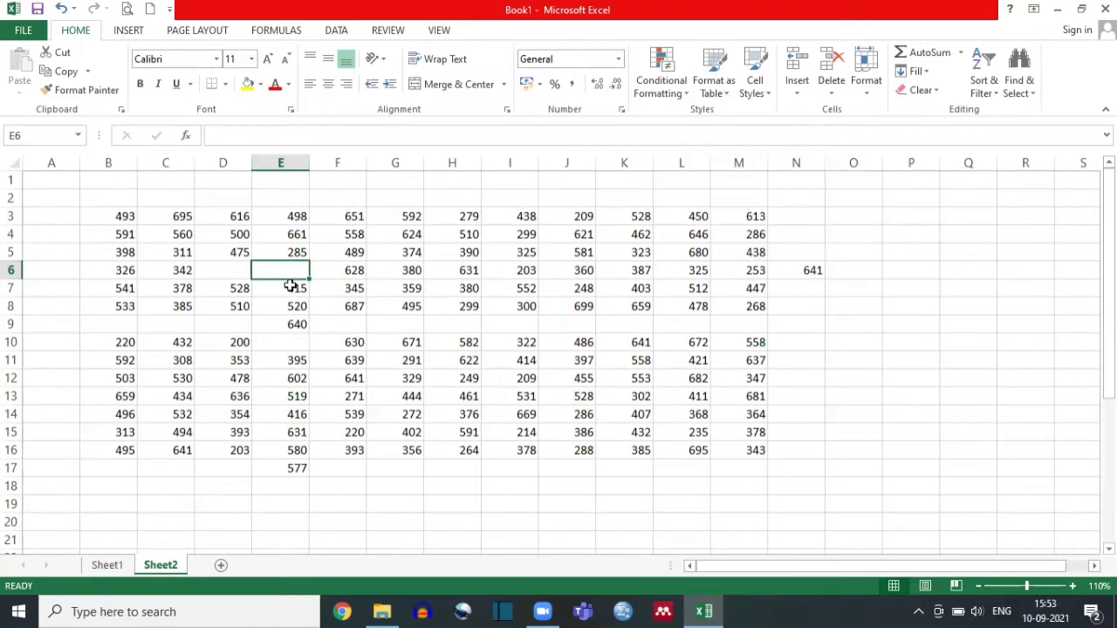
# Insert a blank row at cell E6 with the Entire row option.
pyautogui.click(797, 94)
pyautogui.click(812, 110)
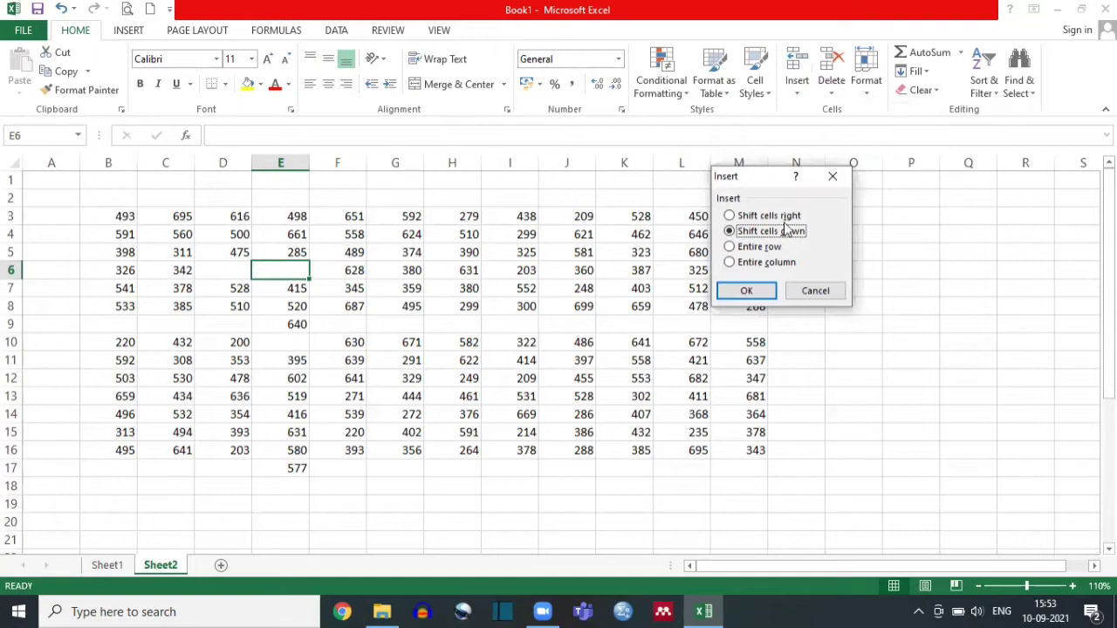
pyautogui.click(730, 248)
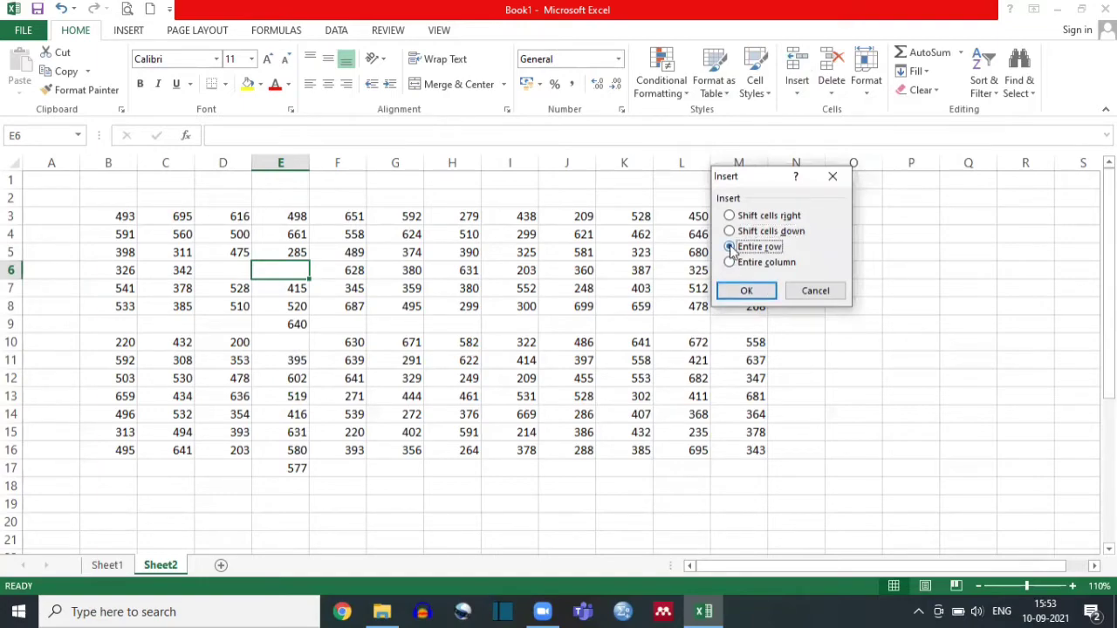
pyautogui.click(739, 291)
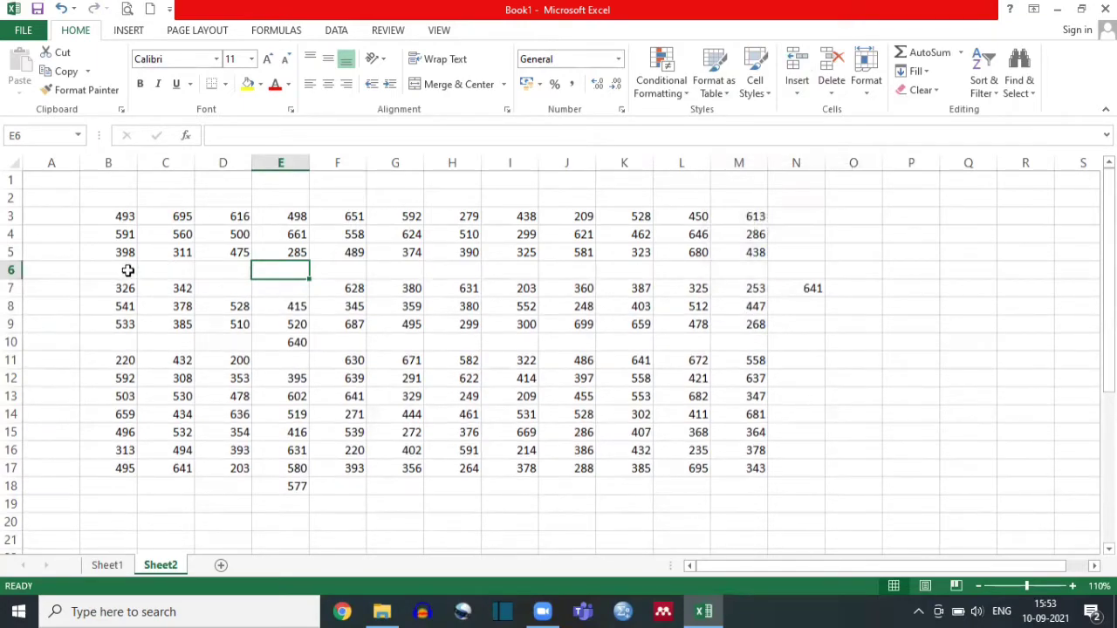
# Insert a blank column at cell E6 with the Entire column option.
pyautogui.click(798, 95)
pyautogui.click(803, 110)
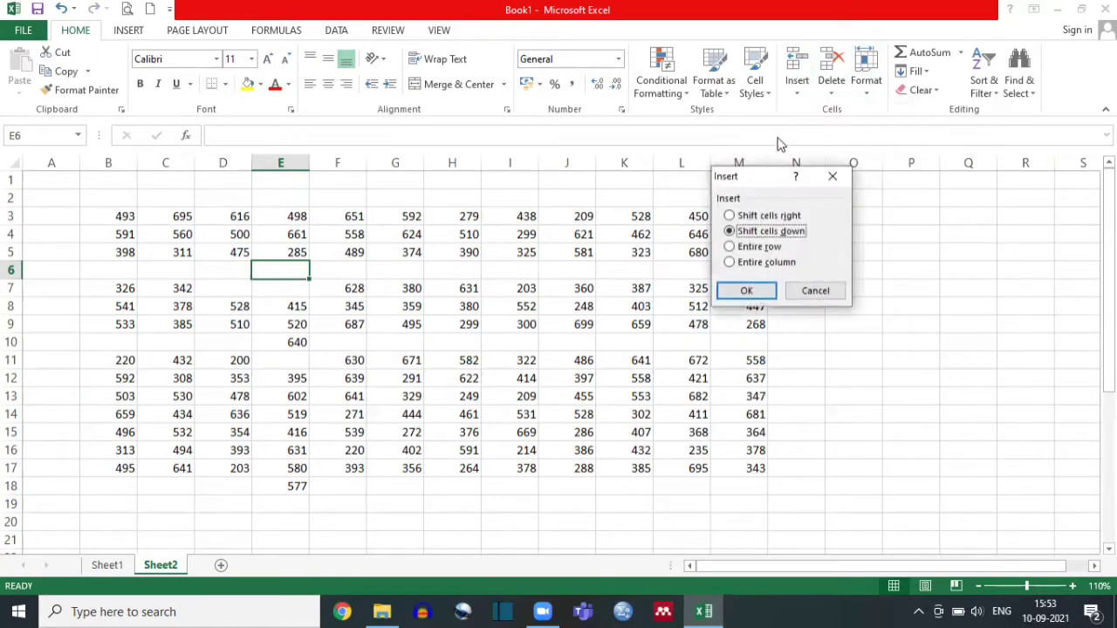
pyautogui.click(729, 263)
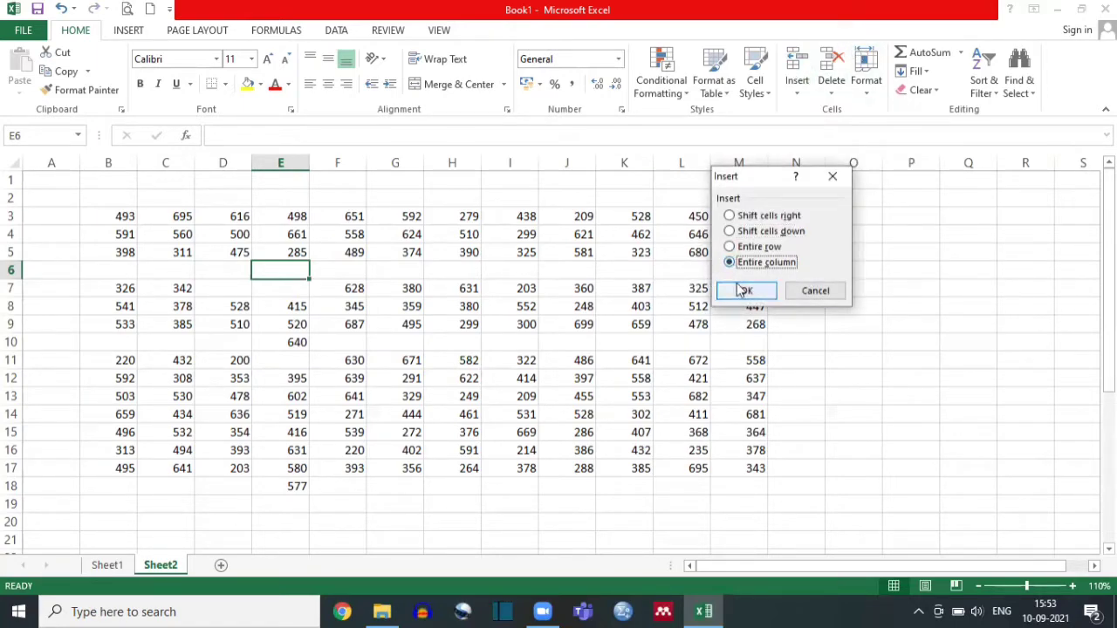
pyautogui.click(743, 290)
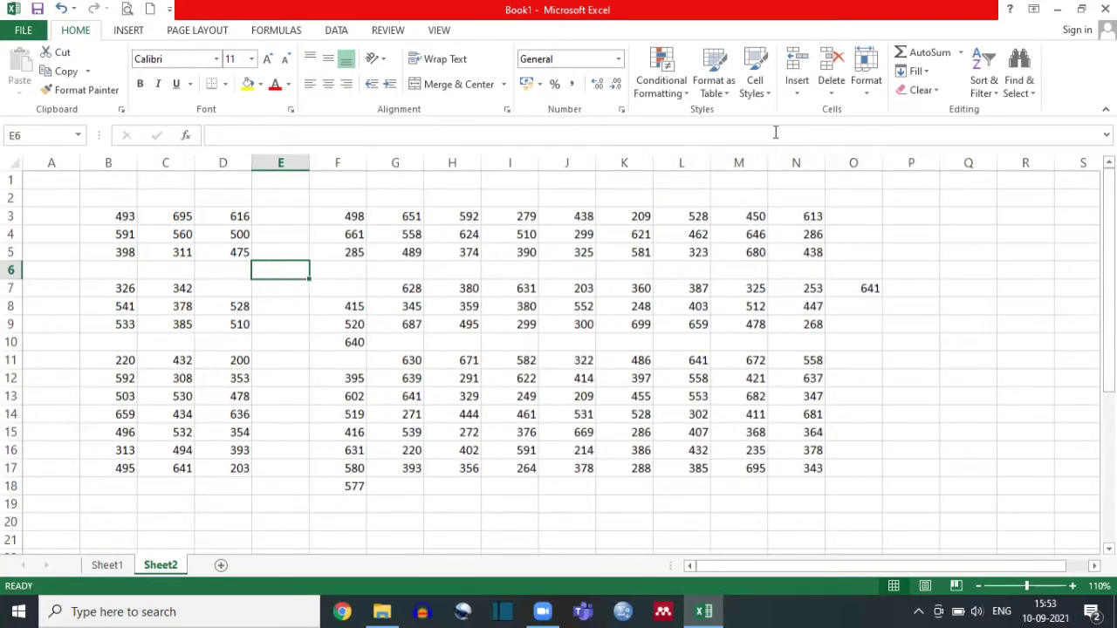
pyautogui.click(796, 94)
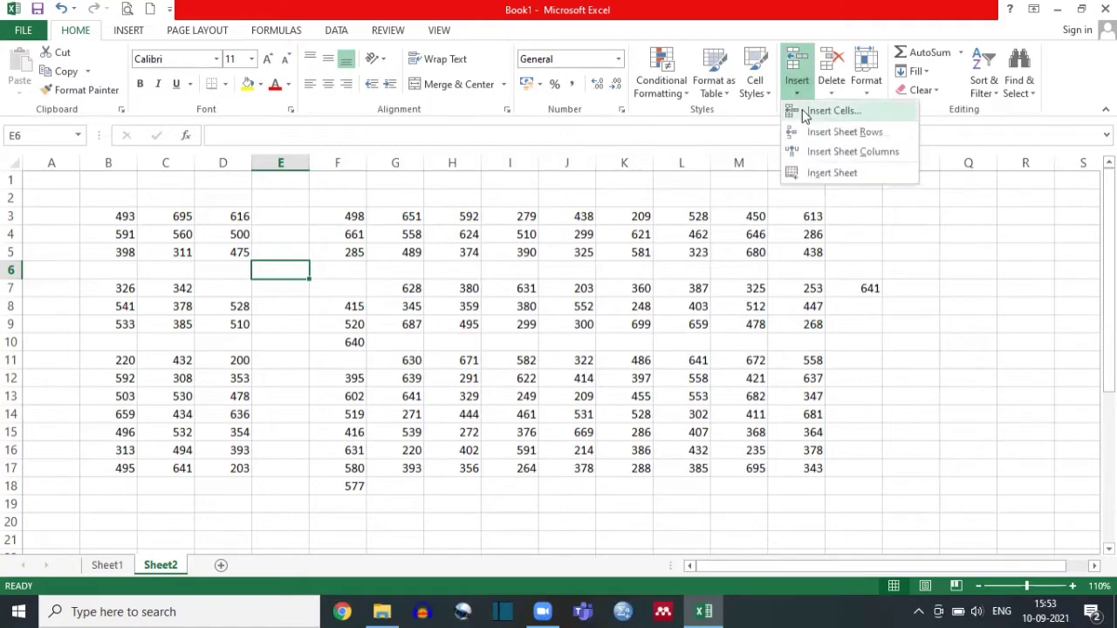
pyautogui.click(801, 109)
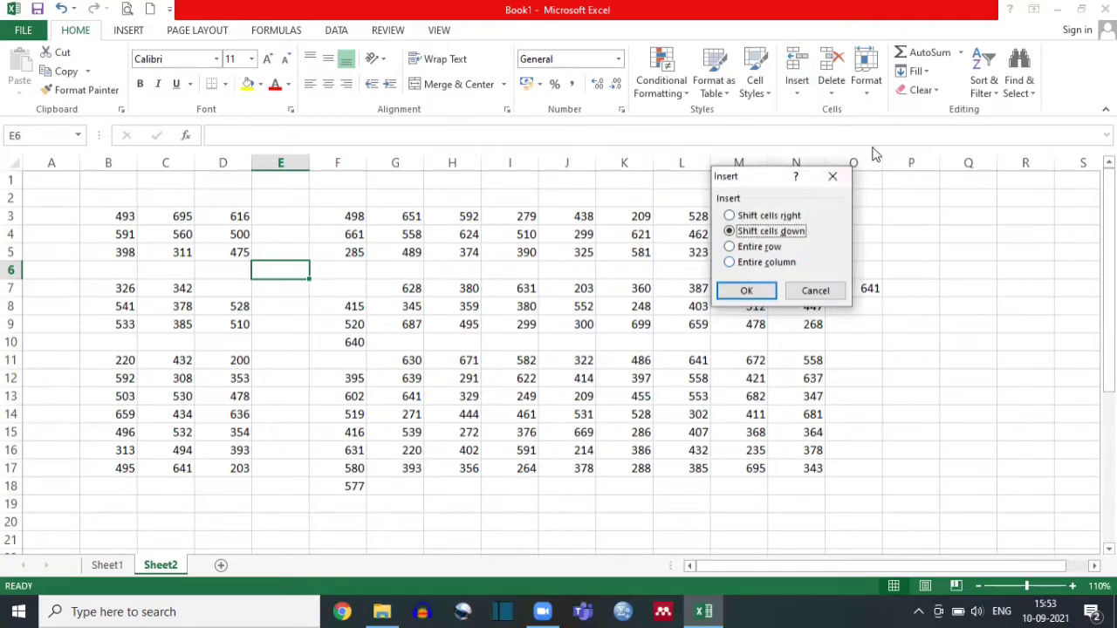
pyautogui.click(832, 176)
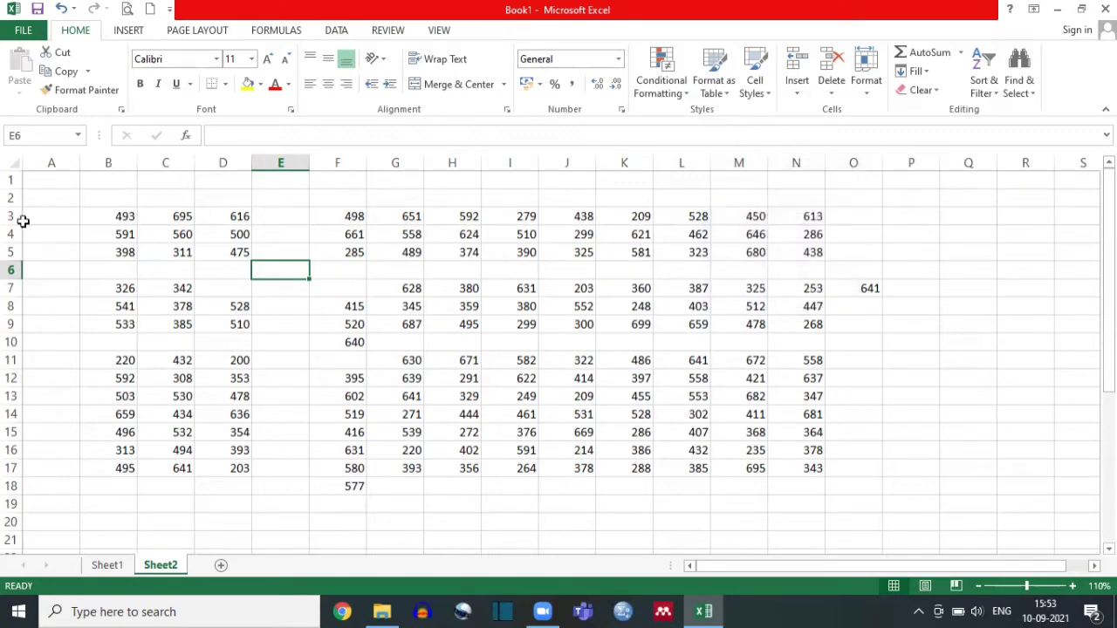
# Undo all the recent cell, row and column insertions, including the blank row at row 9.
pyautogui.hotkey('ctrl', 'z')
pyautogui.hotkey('ctrl', 'z')
pyautogui.hotkey('ctrl', 'z')
pyautogui.hotkey('ctrl', 'z')
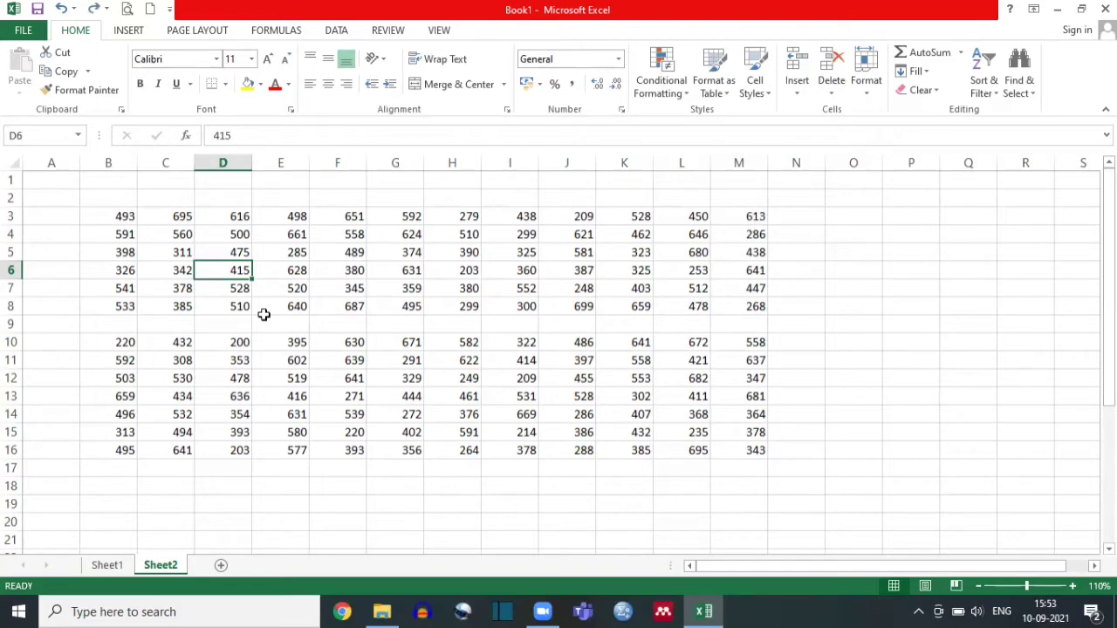
pyautogui.hotkey('ctrl', 'z')
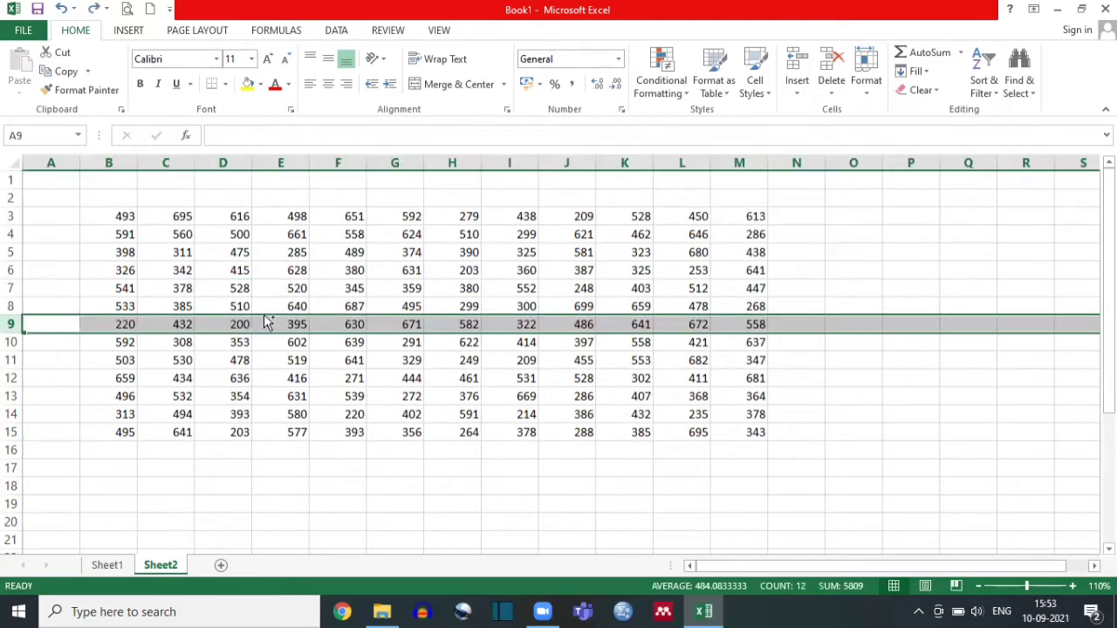
# Insert a blank sheet row at row 11, shifting the existing rows down.
pyautogui.click(14, 357)
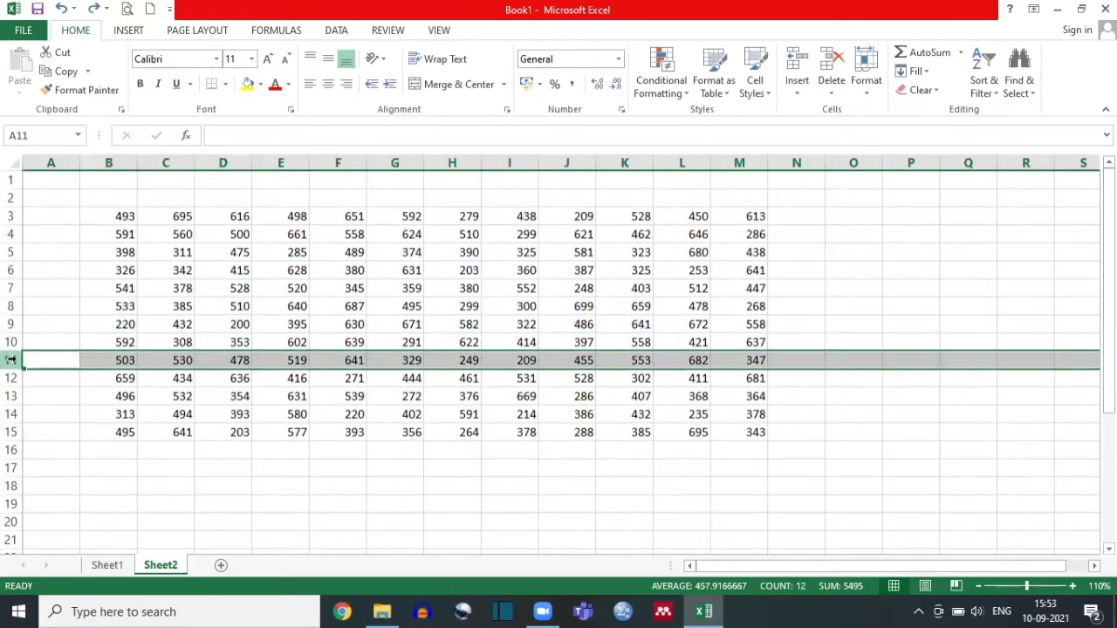
pyautogui.click(794, 92)
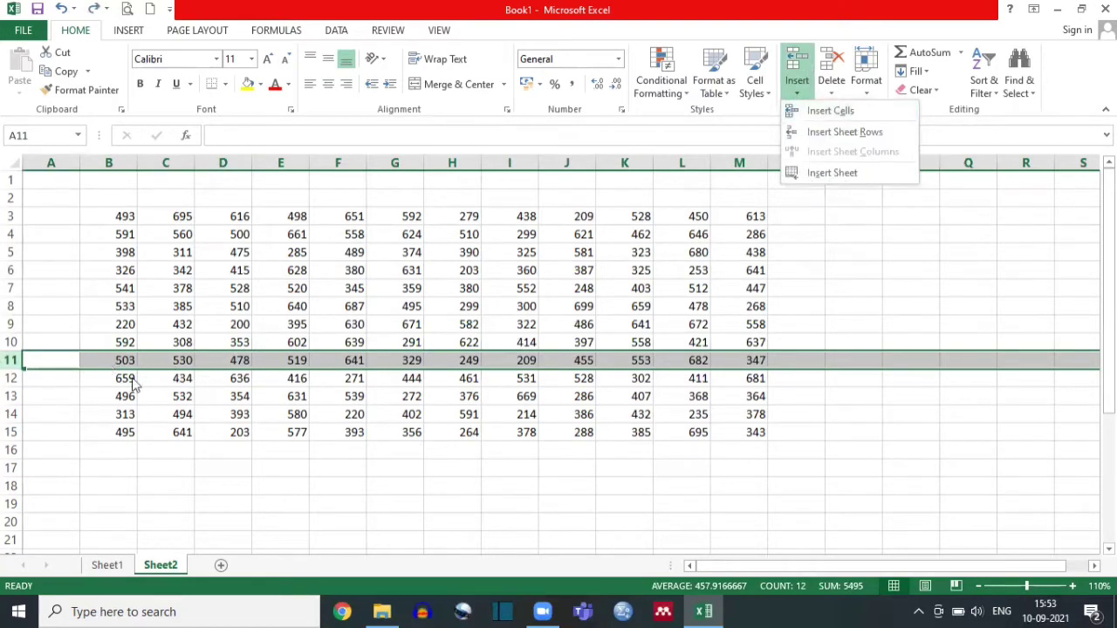
pyautogui.click(829, 133)
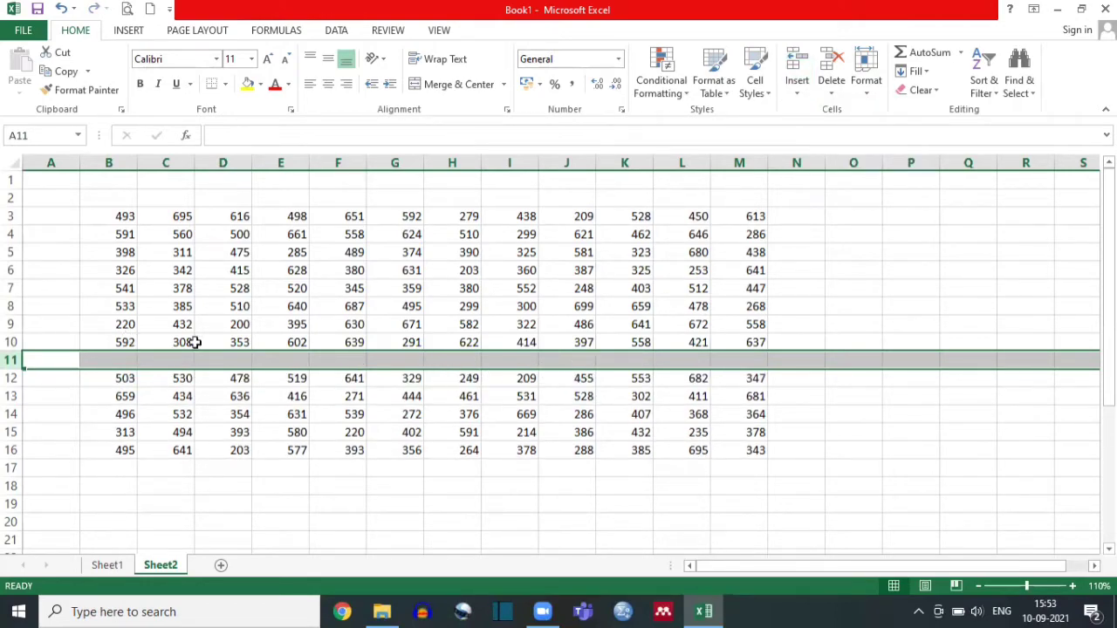
# Insert a blank sheet column at column D and check the shifted values in row 3.
pyautogui.click(221, 164)
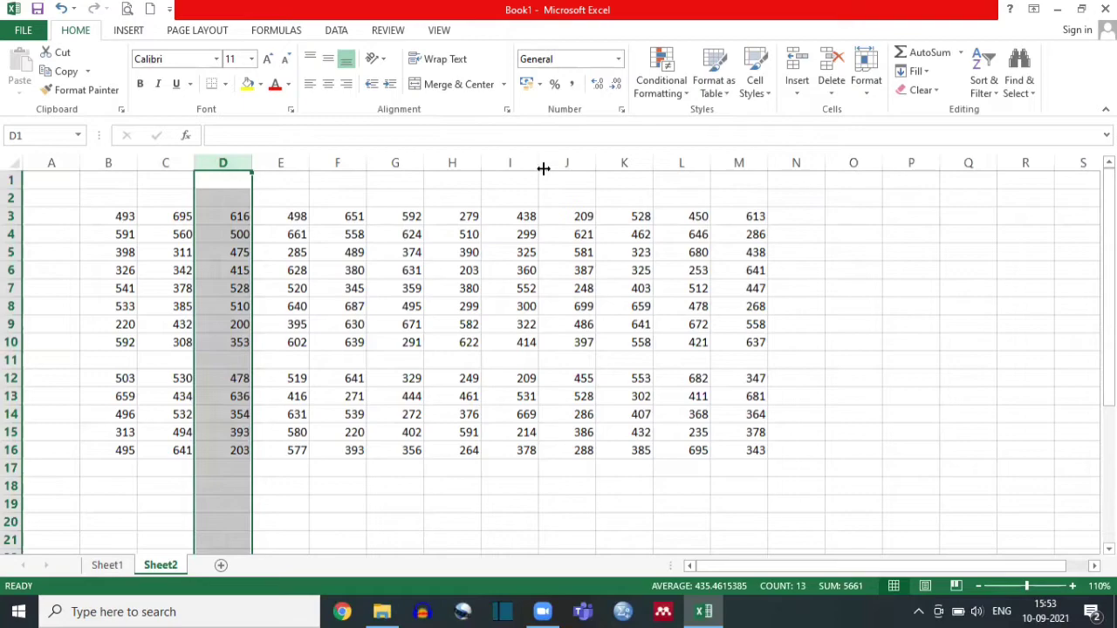
pyautogui.click(799, 92)
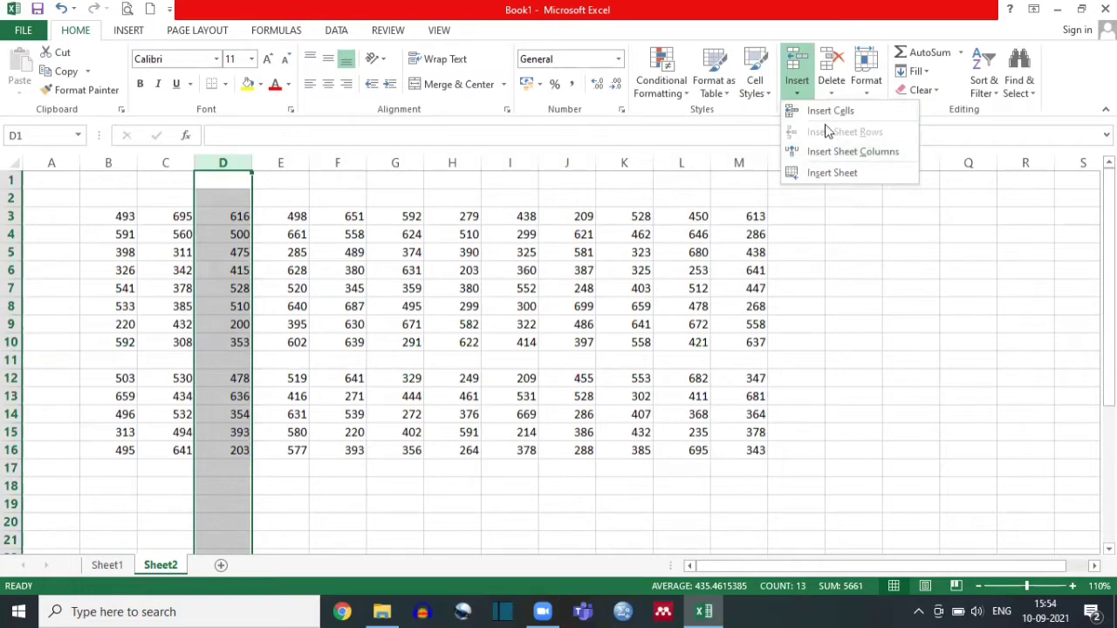
pyautogui.click(822, 151)
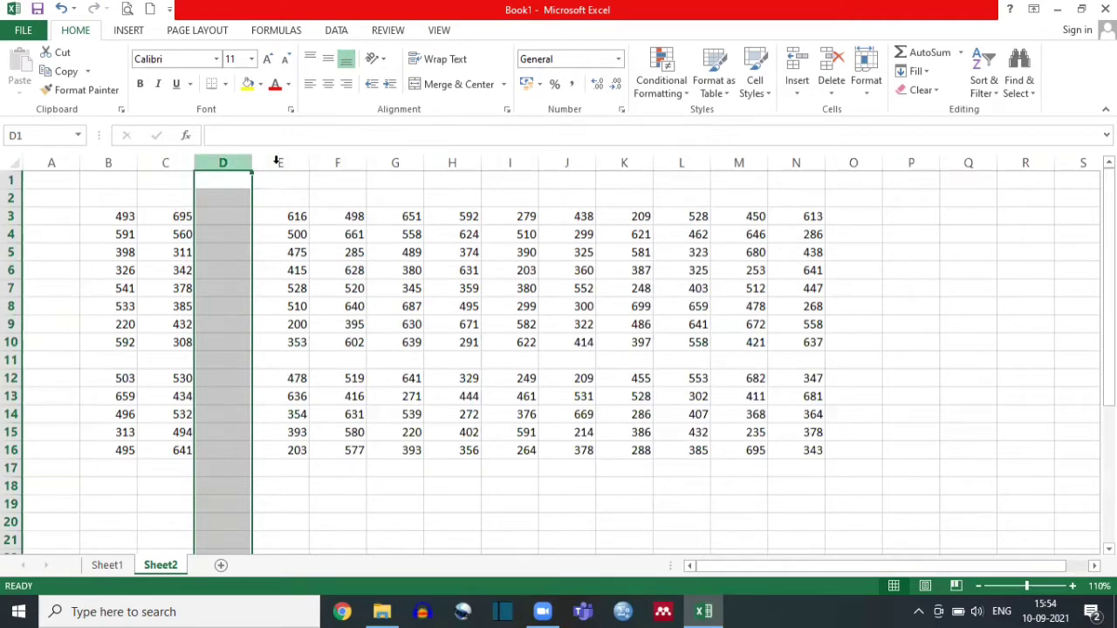
pyautogui.click(239, 271)
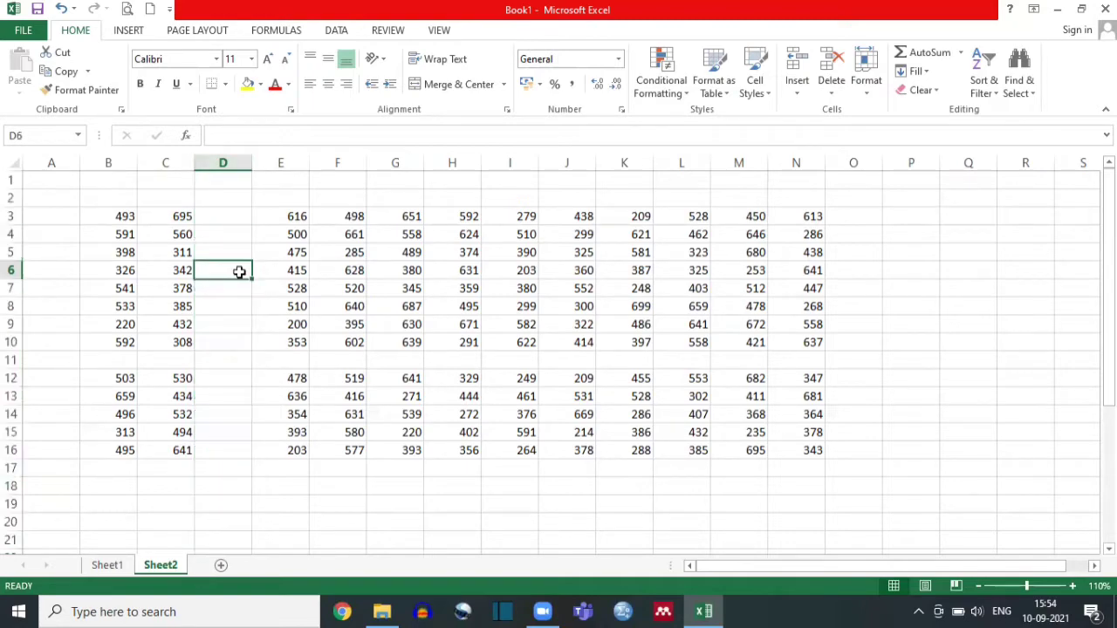
pyautogui.click(292, 216)
pyautogui.click(212, 216)
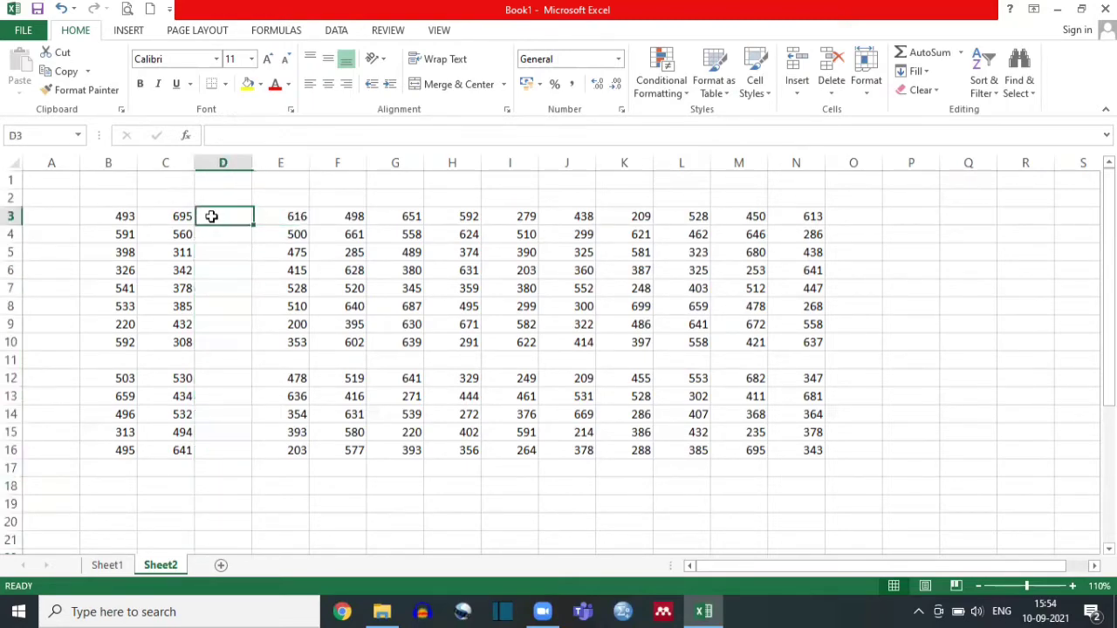
# Insert two blank columns at column I, one after the other.
pyautogui.click(515, 160)
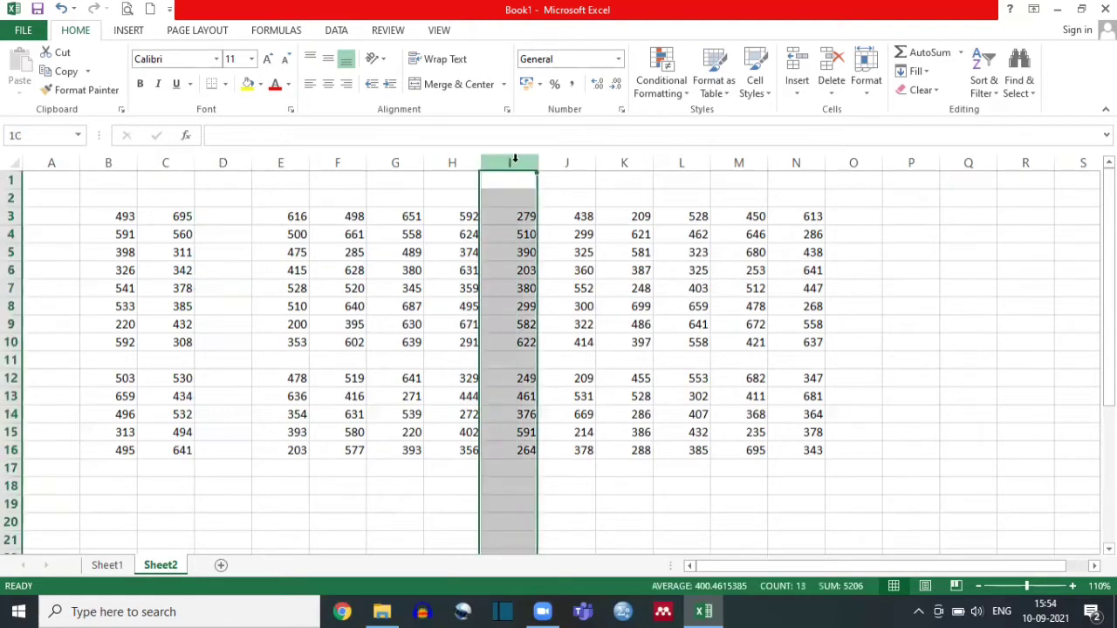
pyautogui.click(806, 89)
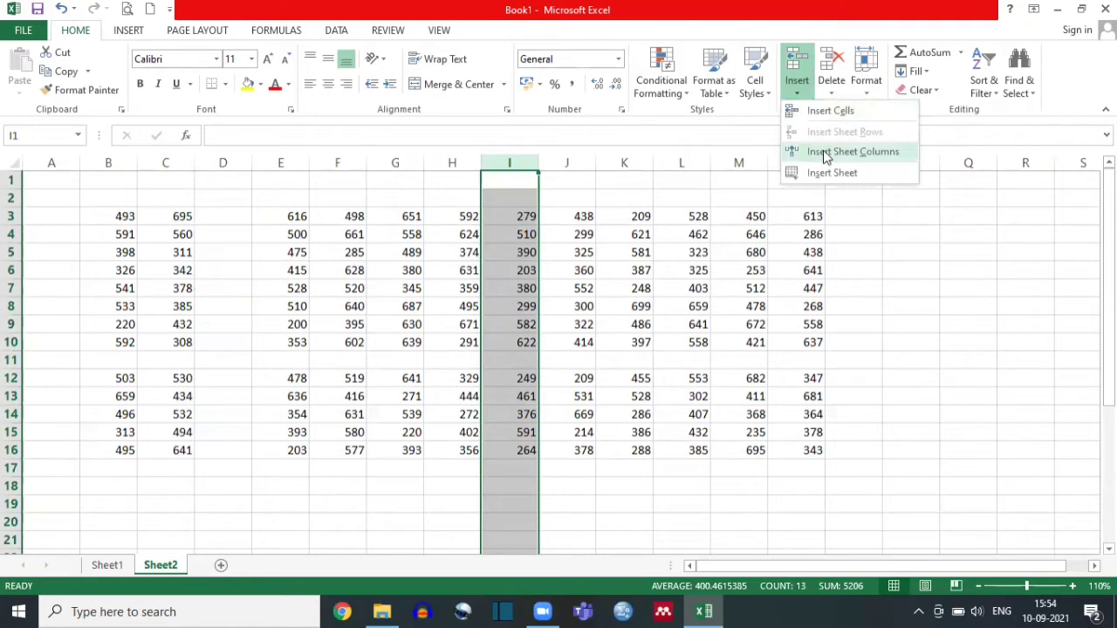
pyautogui.click(823, 150)
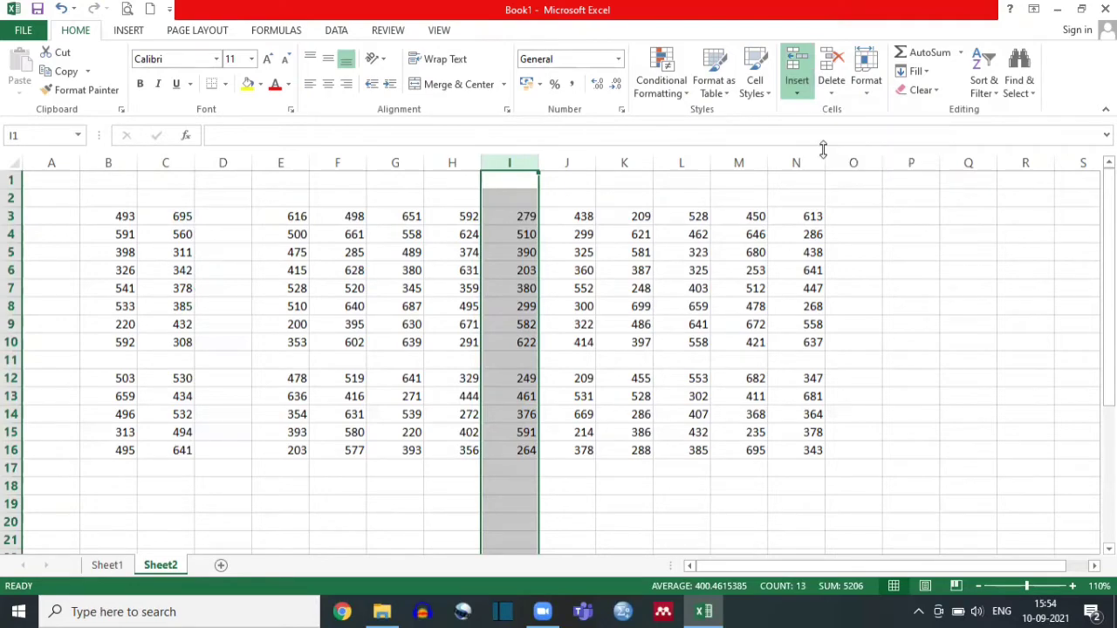
pyautogui.rightClick(505, 163)
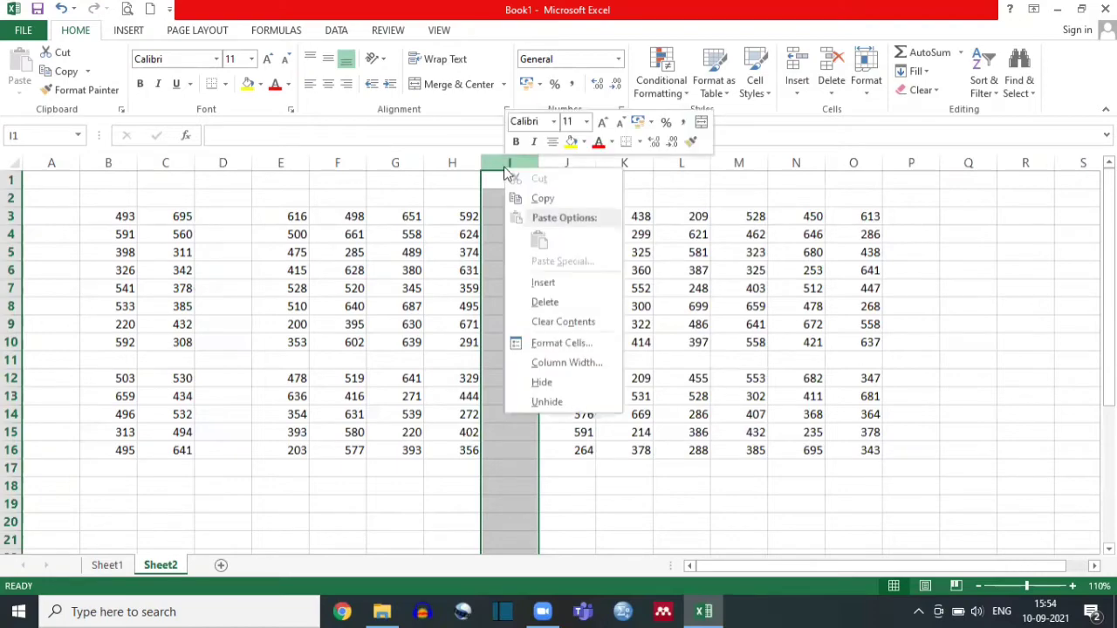
pyautogui.click(562, 286)
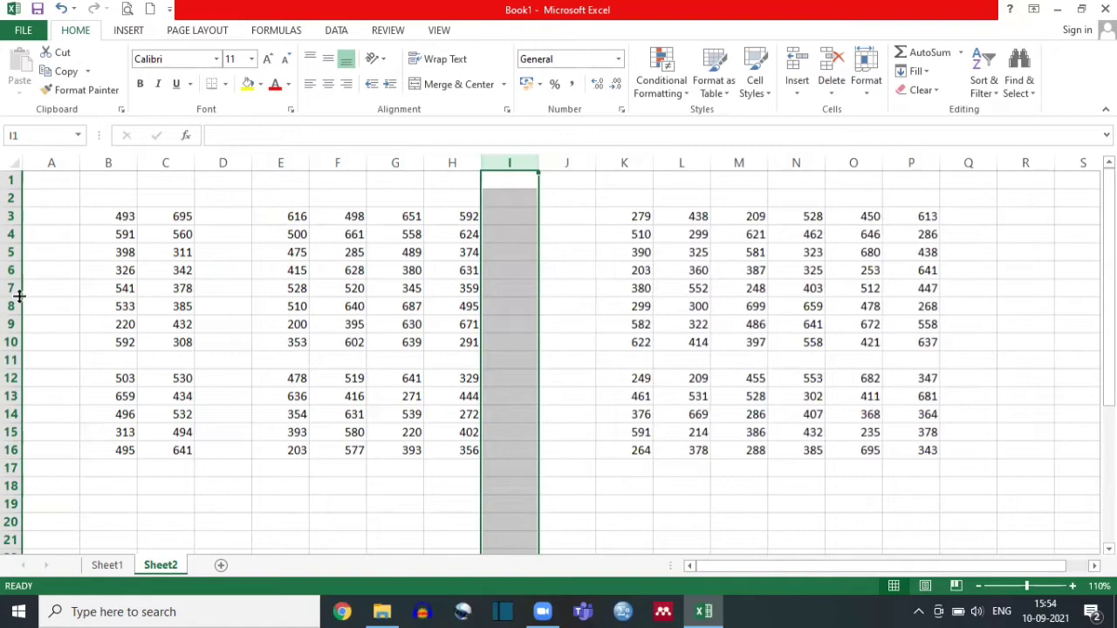
pyautogui.click(429, 310)
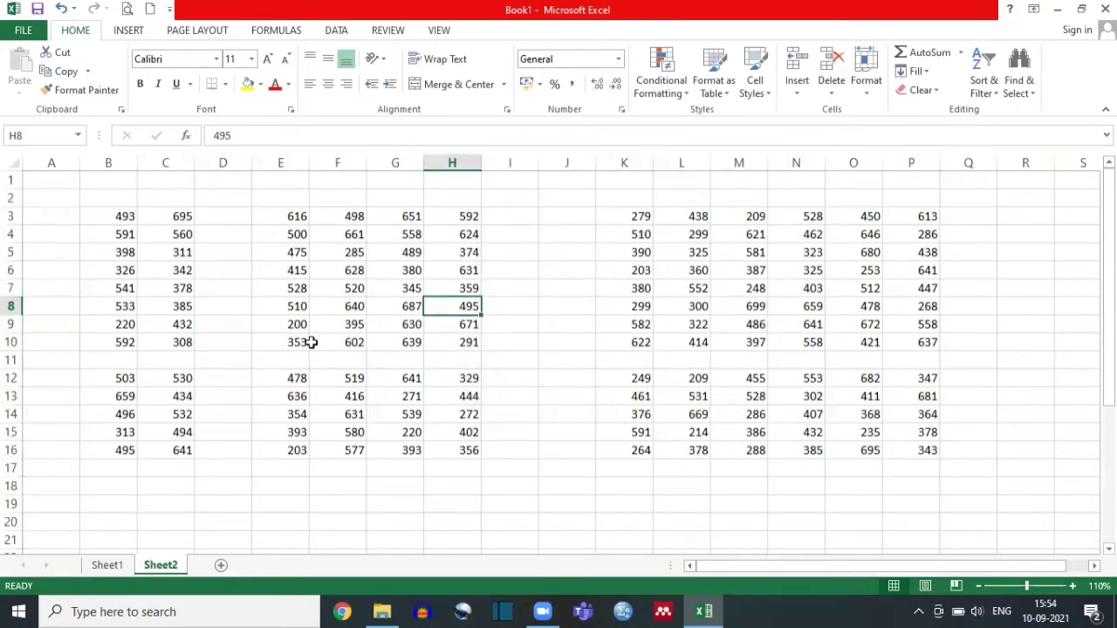
# Remove the two blank columns inserted at column I.
pyautogui.press('Right')
pyautogui.hotkey('ctrl', 'space')
pyautogui.hotkey('ctrl', '-')
pyautogui.hotkey('ctrl', '-')
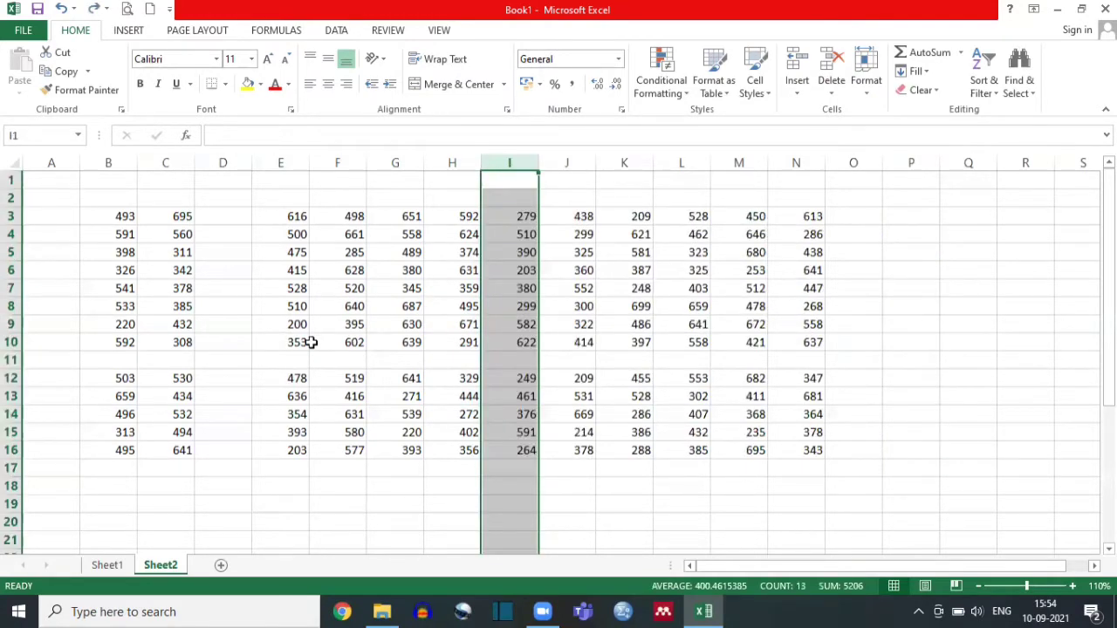
# Remove the blank column D so the block of numbers is continuous across, and select cell F8.
pyautogui.press('Left')
pyautogui.press('Left')
pyautogui.press('Left')
pyautogui.press('Left')
pyautogui.press('Left')
pyautogui.hotkey('ctrl', 'space')
pyautogui.hotkey('ctrl', '-')
pyautogui.click(313, 312)
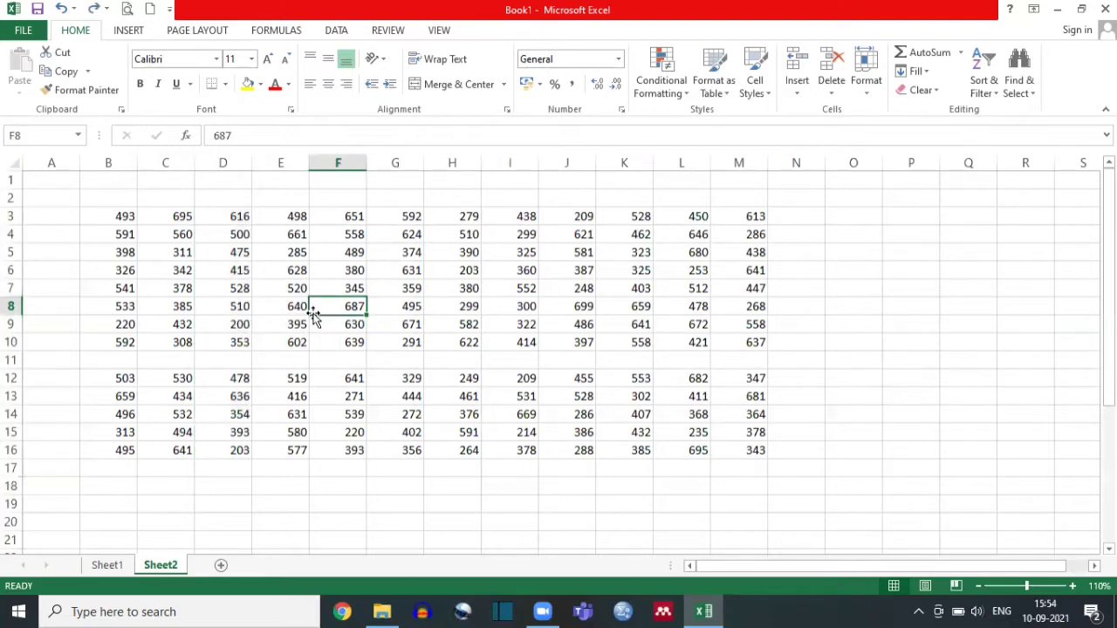
# Insert a new worksheet before Sheet2 and return to Sheet2.
pyautogui.click(799, 96)
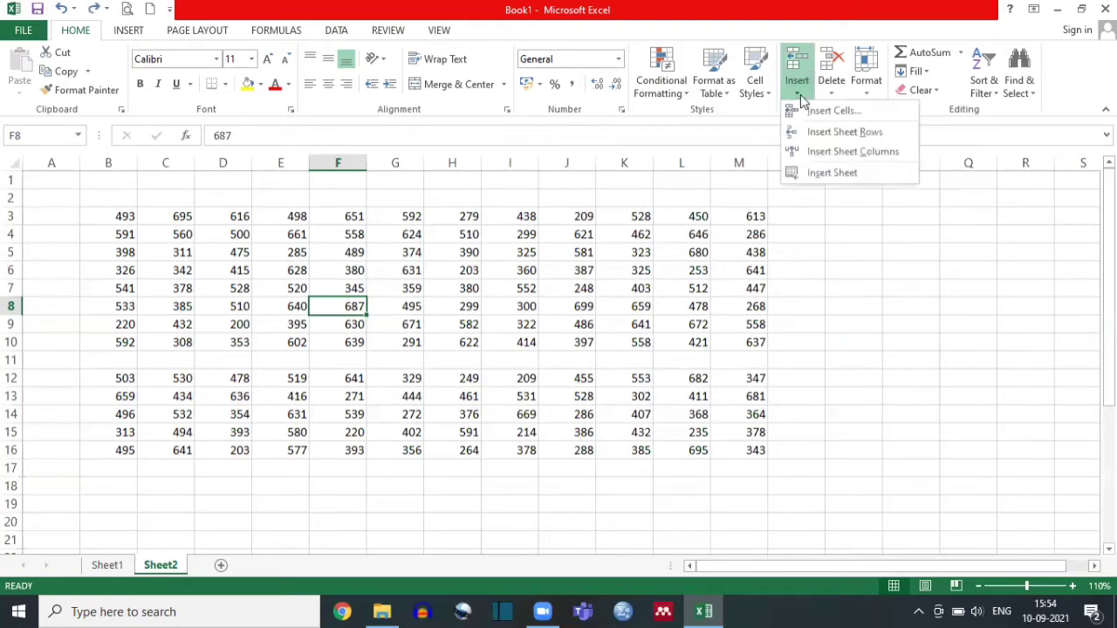
pyautogui.click(824, 173)
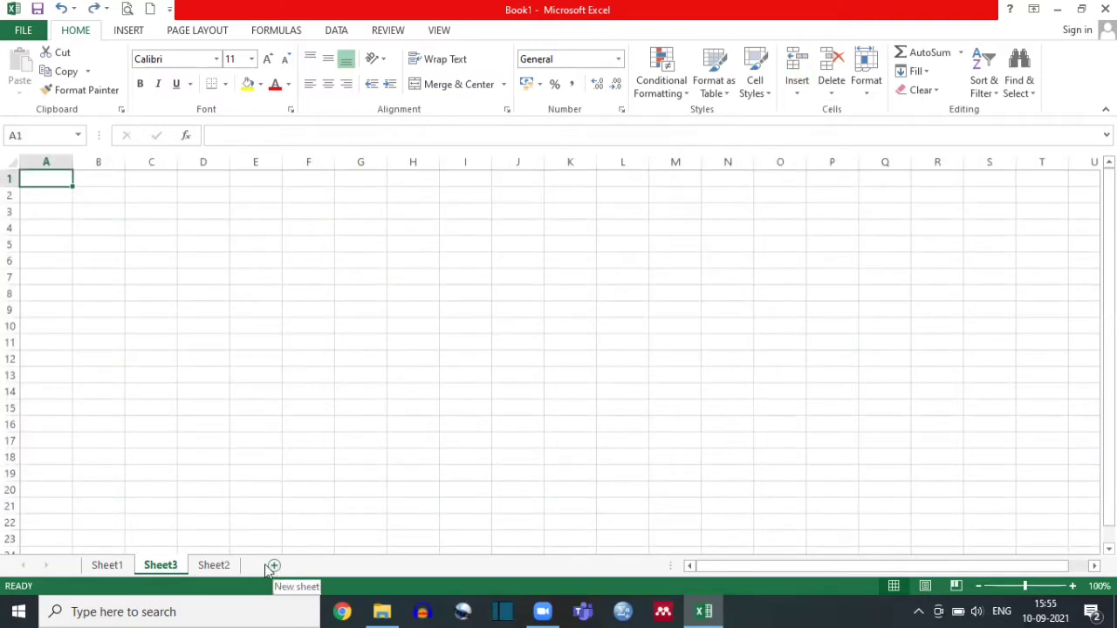
pyautogui.click(215, 566)
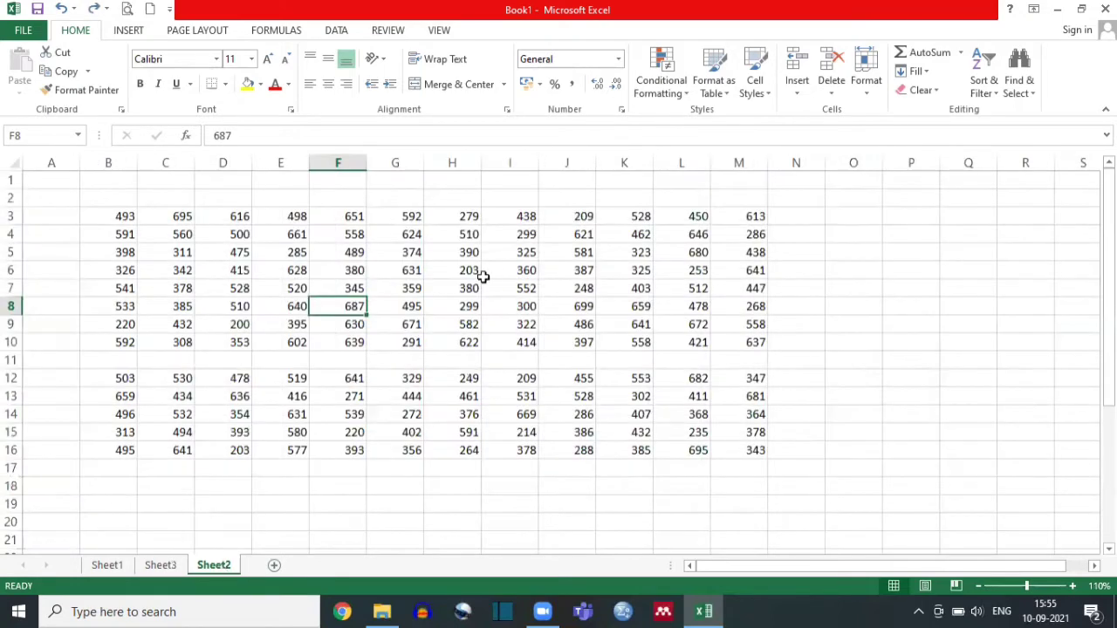
# Enlarge cell G6 by making row 6 about three times as tall and column G nearly twice as wide.
pyautogui.click(869, 92)
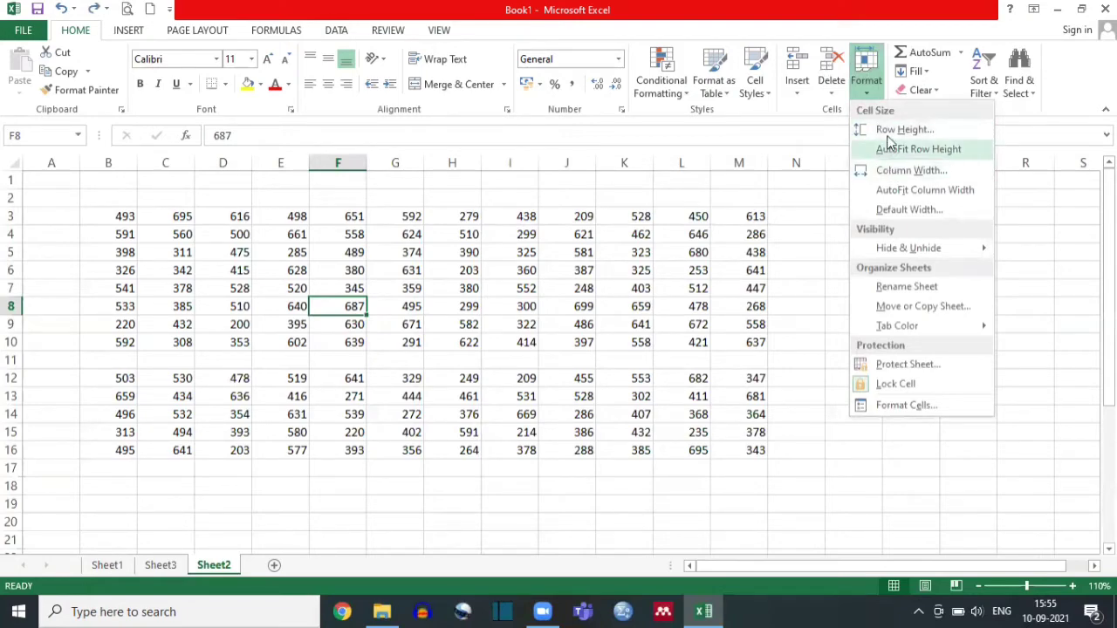
pyautogui.click(400, 270)
pyautogui.click(398, 270)
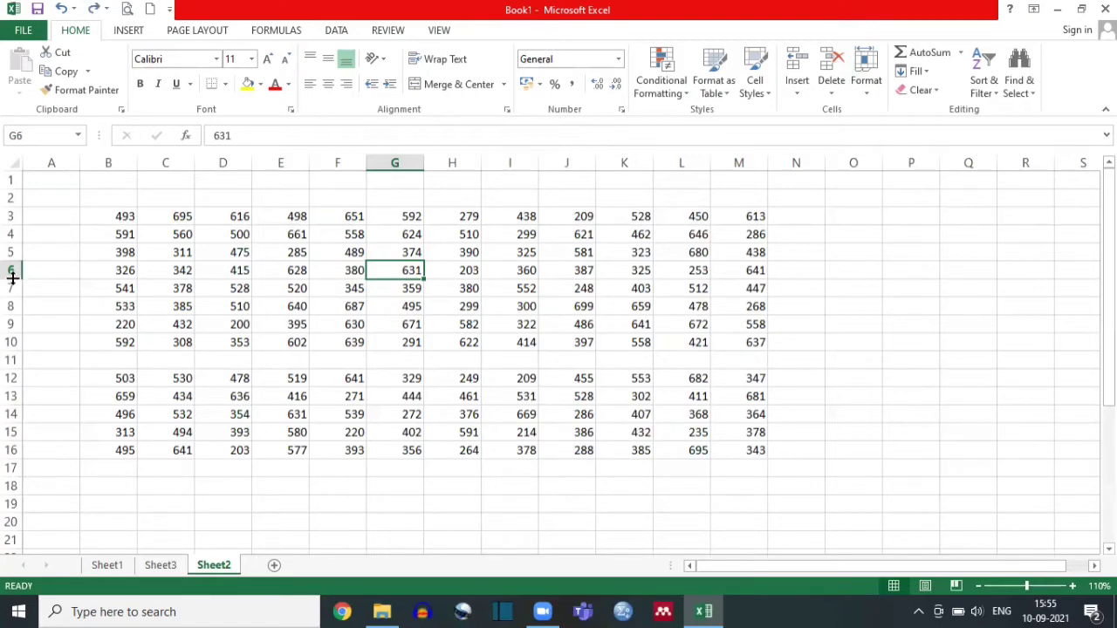
pyautogui.moveTo(12, 277); pyautogui.dragTo(7, 305)
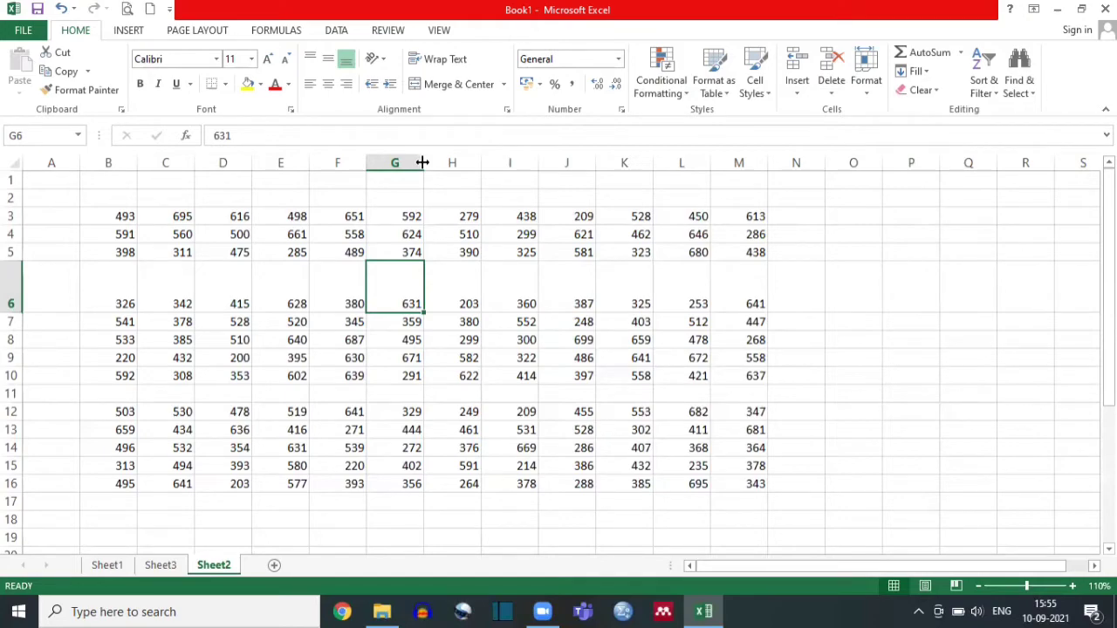
pyautogui.moveTo(422, 162); pyautogui.dragTo(473, 168)
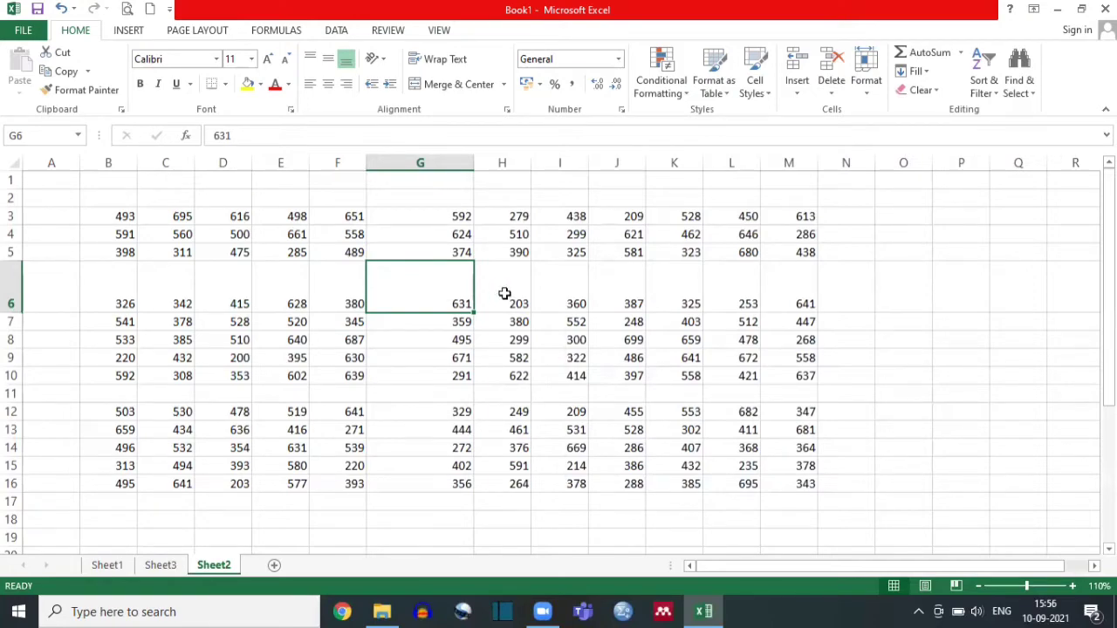
pyautogui.click(513, 327)
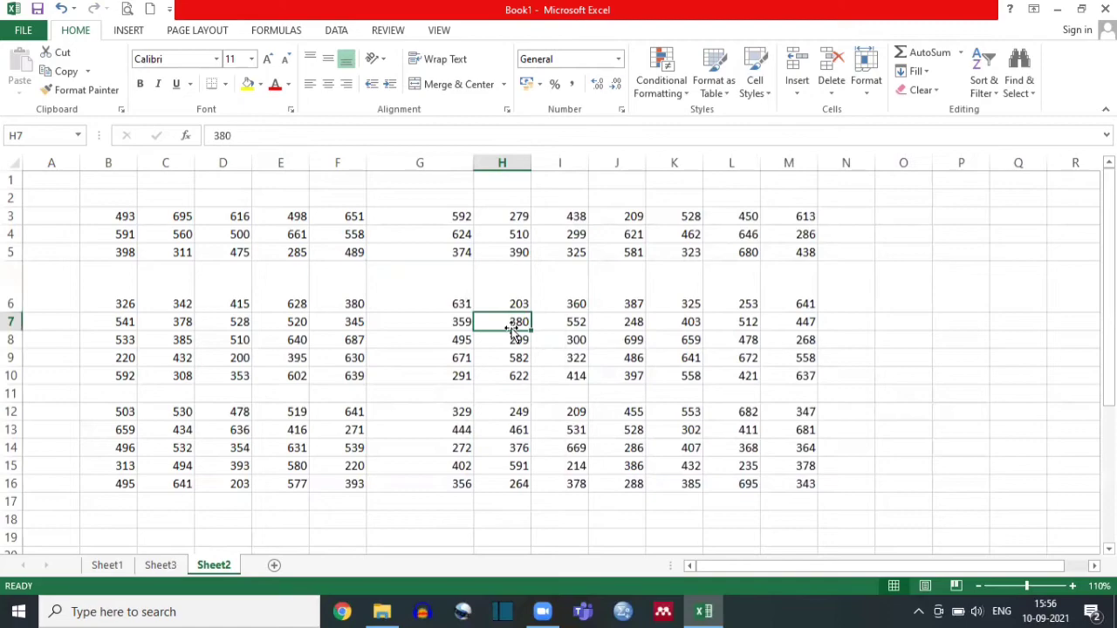
# Set row 7's height to 20 and make column H more than twice as wide.
pyautogui.click(866, 92)
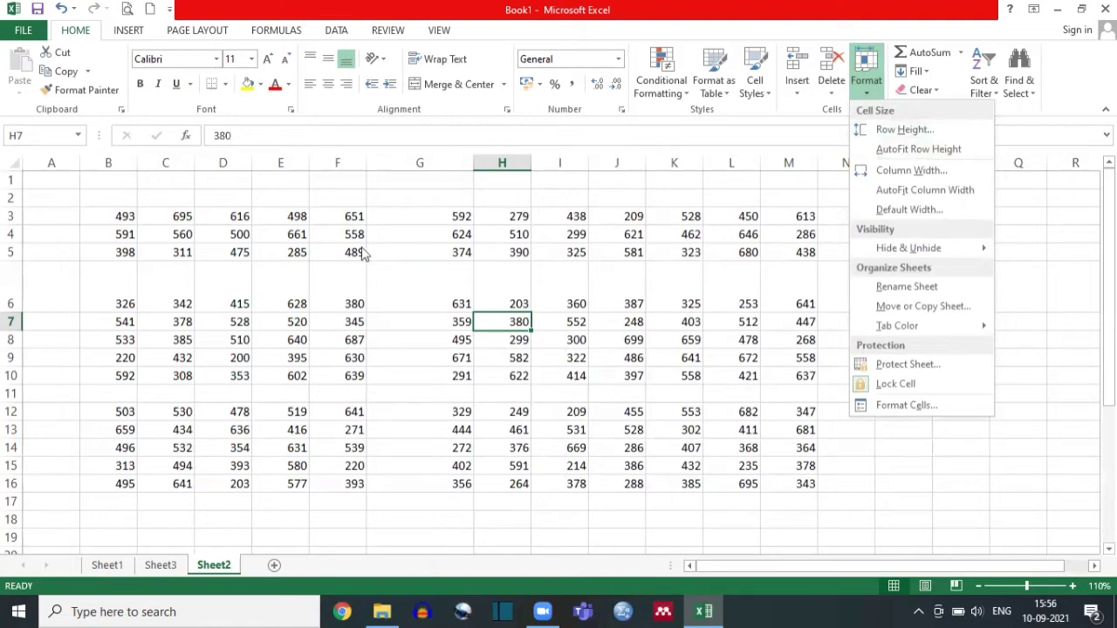
pyautogui.click(920, 132)
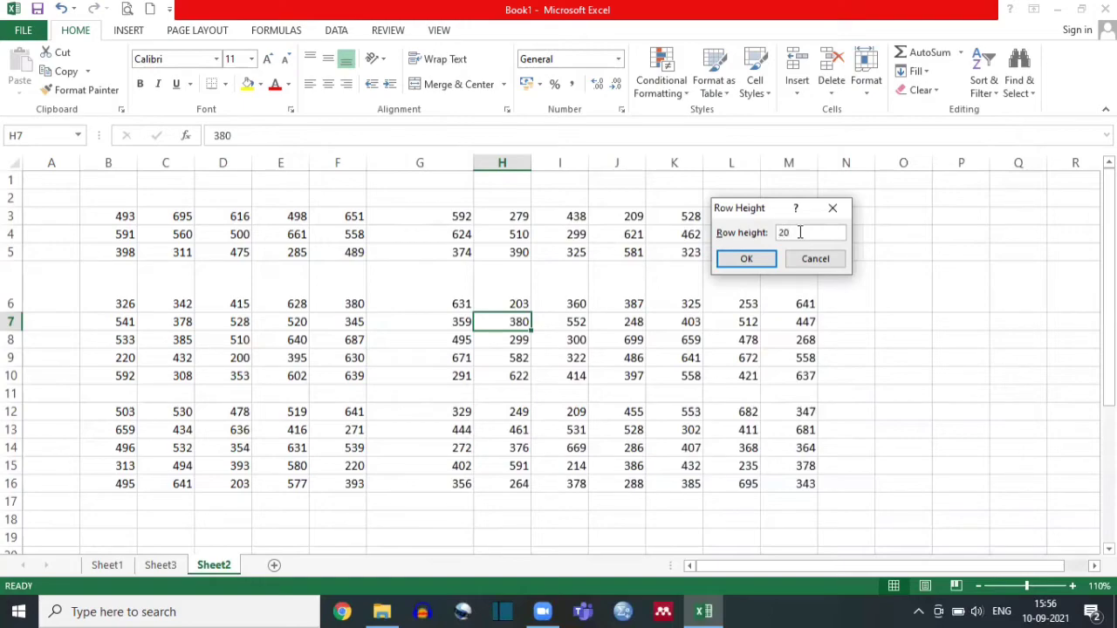
pyautogui.click(748, 259)
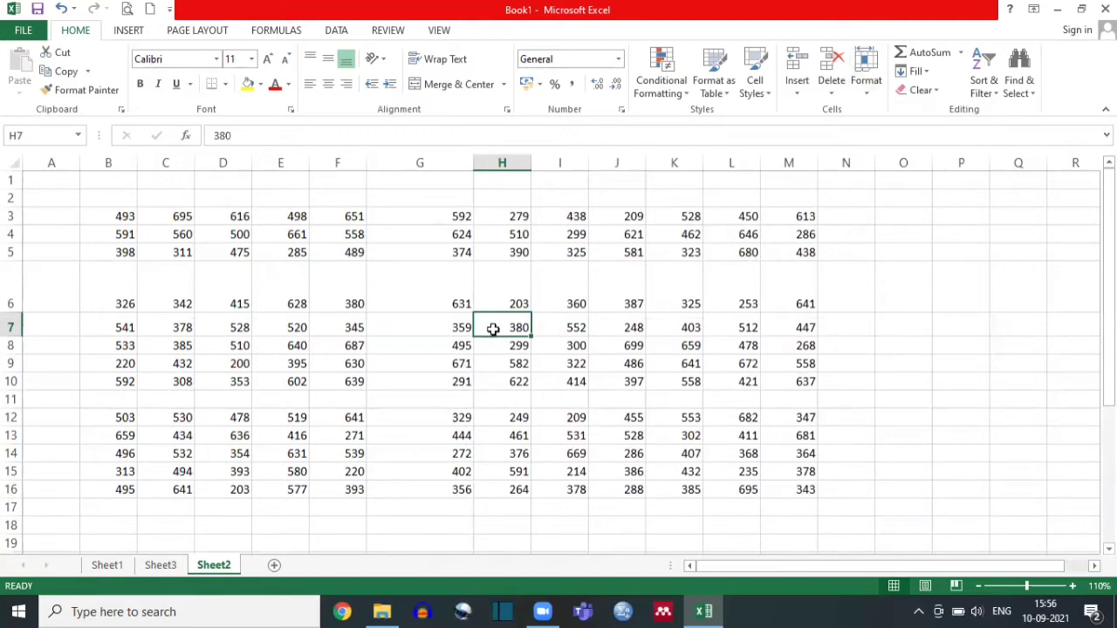
pyautogui.click(864, 98)
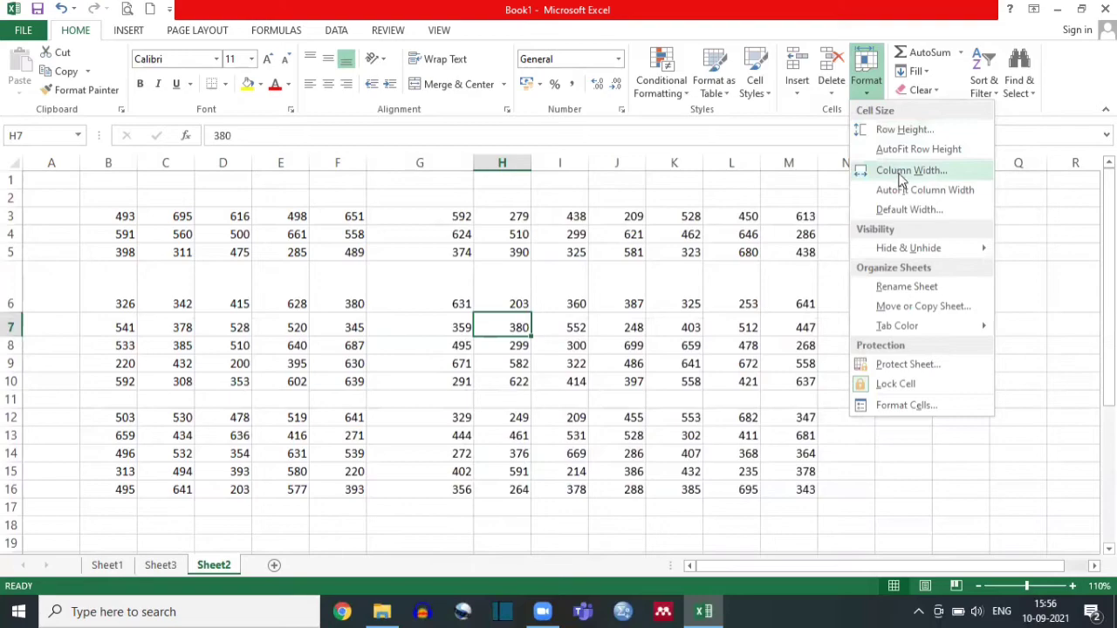
pyautogui.click(899, 171)
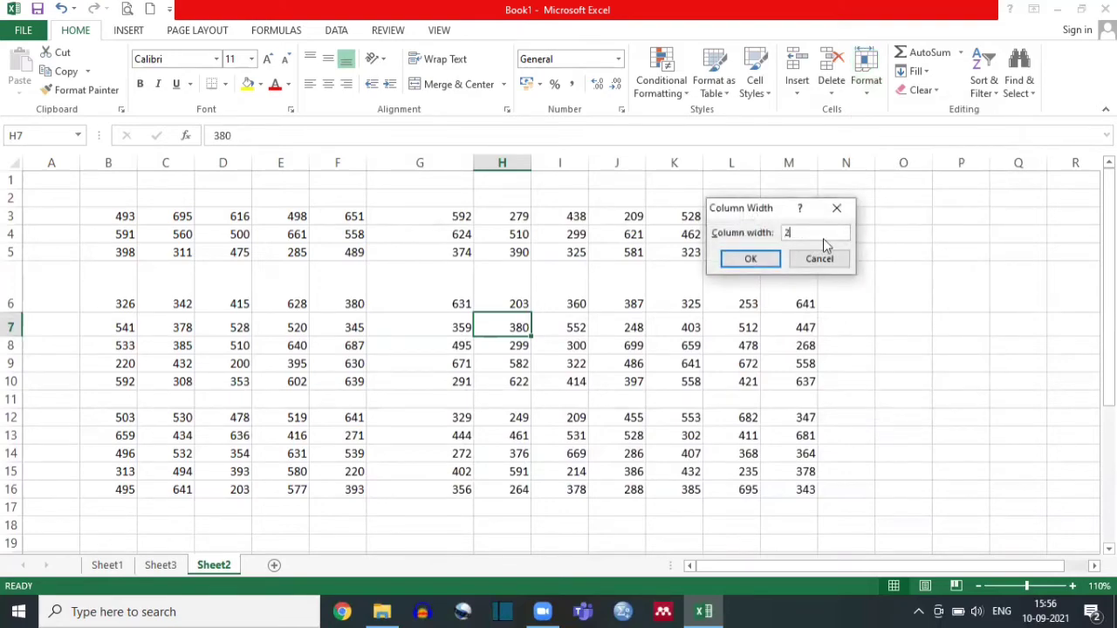
pyautogui.click(751, 258)
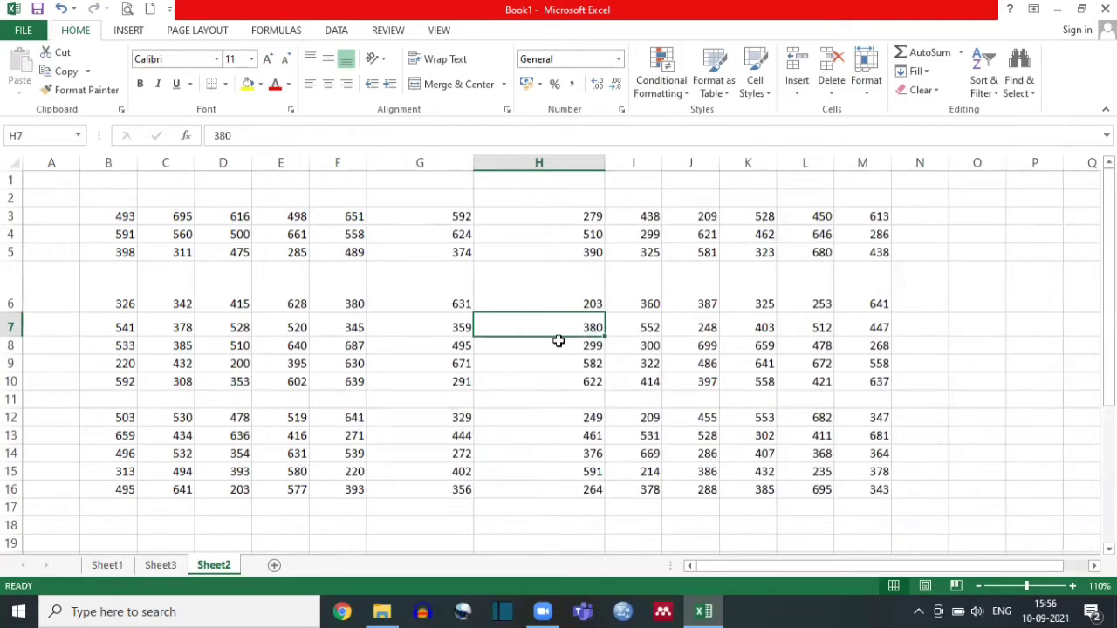
# Undo the size changes to row 7, column H, row 6 and column G, and select cell G8.
pyautogui.hotkey('ctrl', 'z')
pyautogui.hotkey('ctrl', 'z')
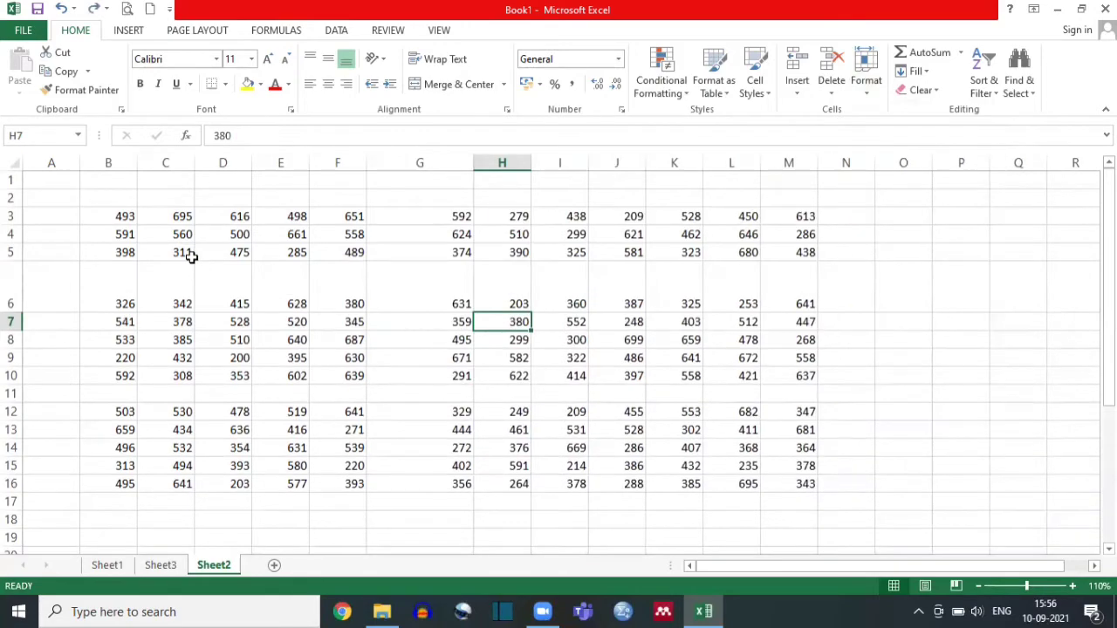
pyautogui.hotkey('ctrl', 'z')
pyautogui.hotkey('ctrl', 'z')
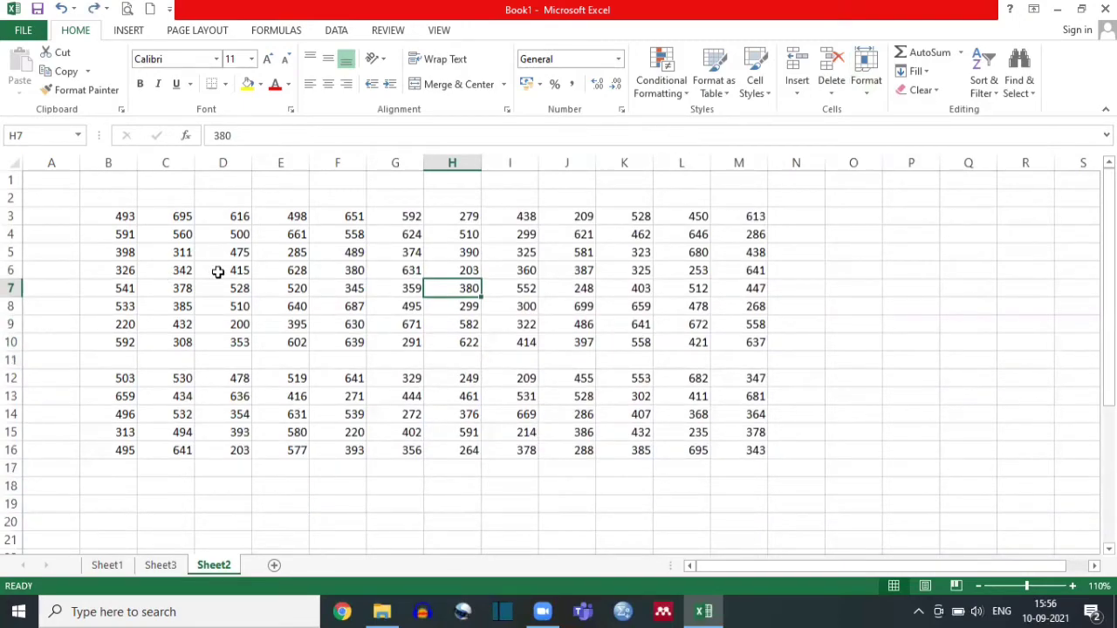
pyautogui.click(370, 306)
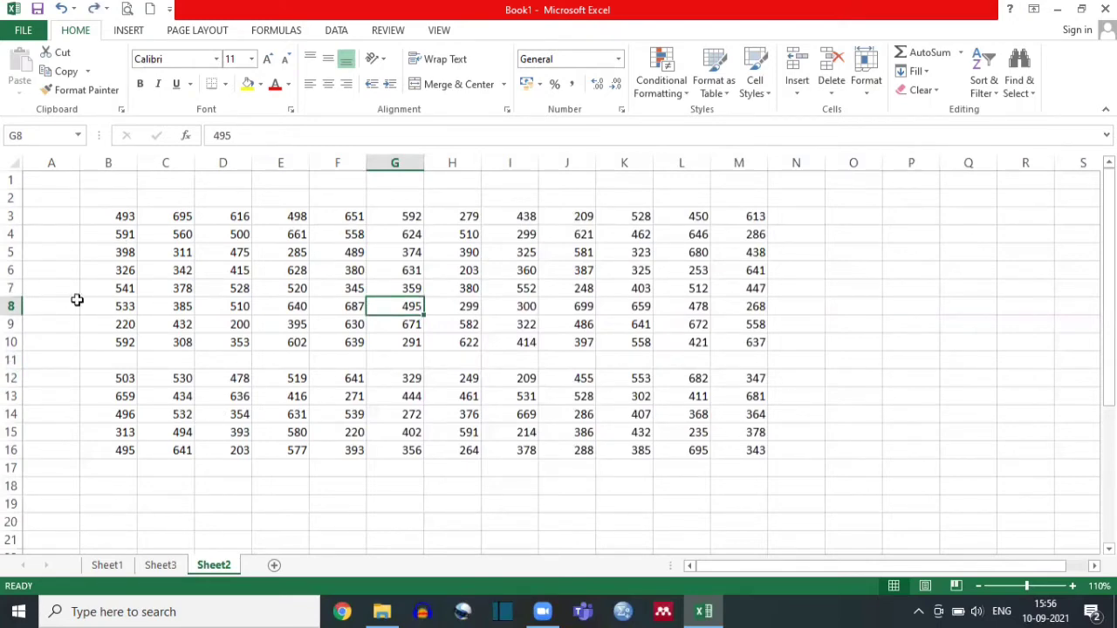
# Delete the blank row 11 so the block of numbers is continuous downward.
pyautogui.click(9, 360)
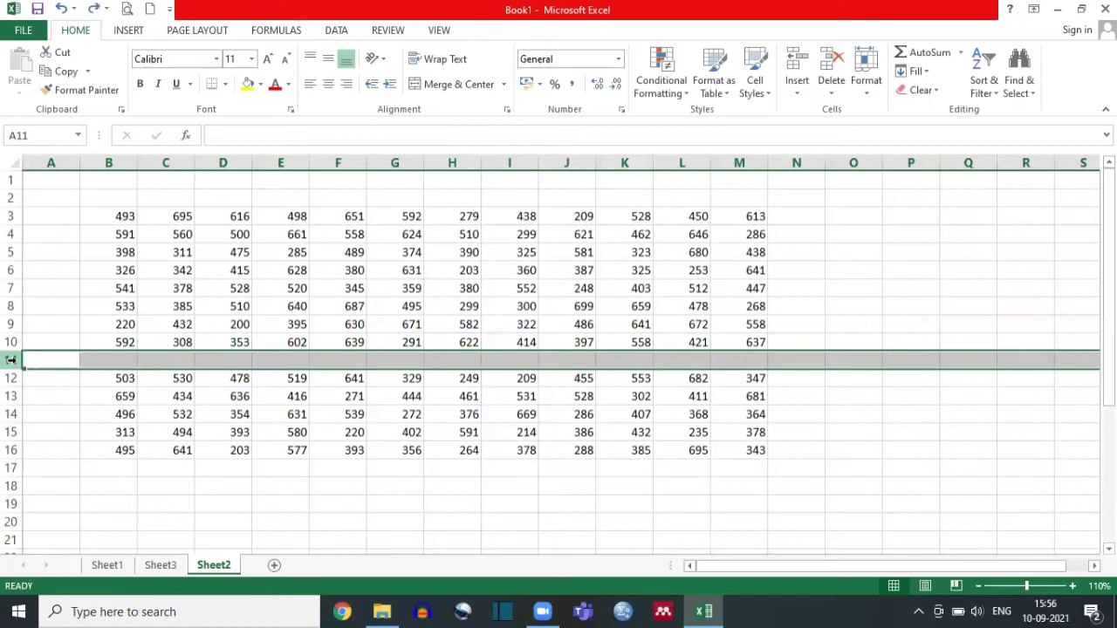
pyautogui.click(833, 93)
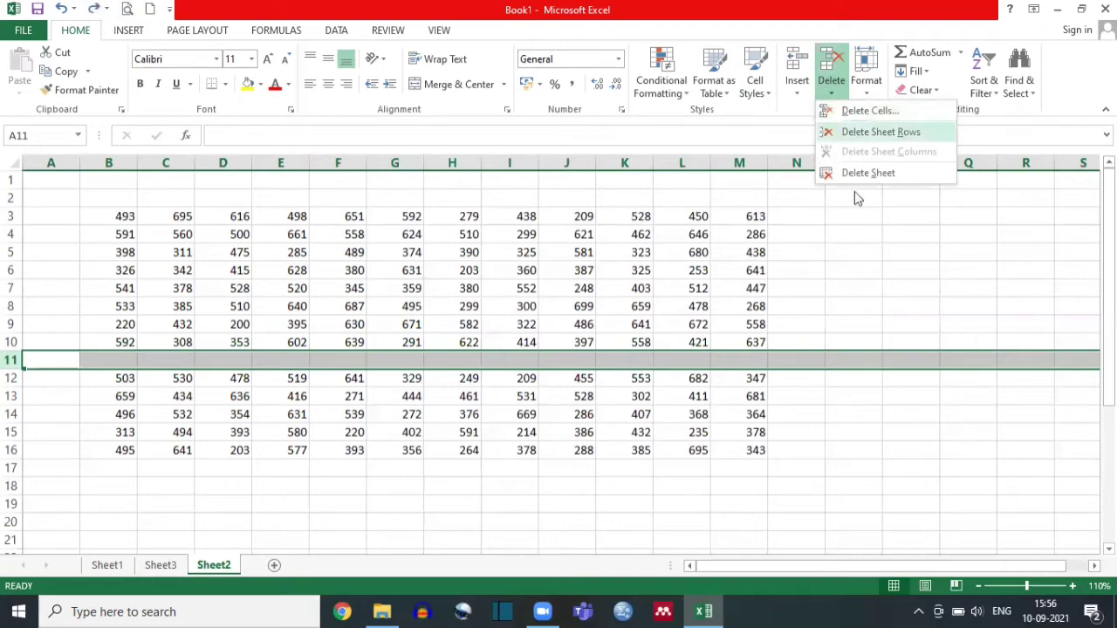
pyautogui.click(862, 131)
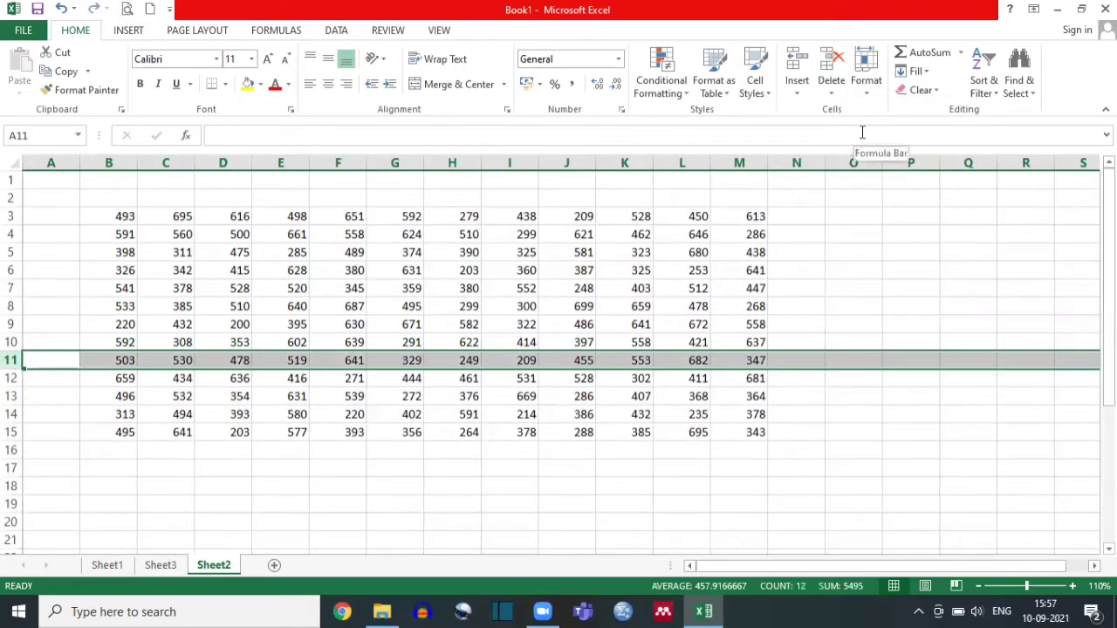
pyautogui.click(796, 92)
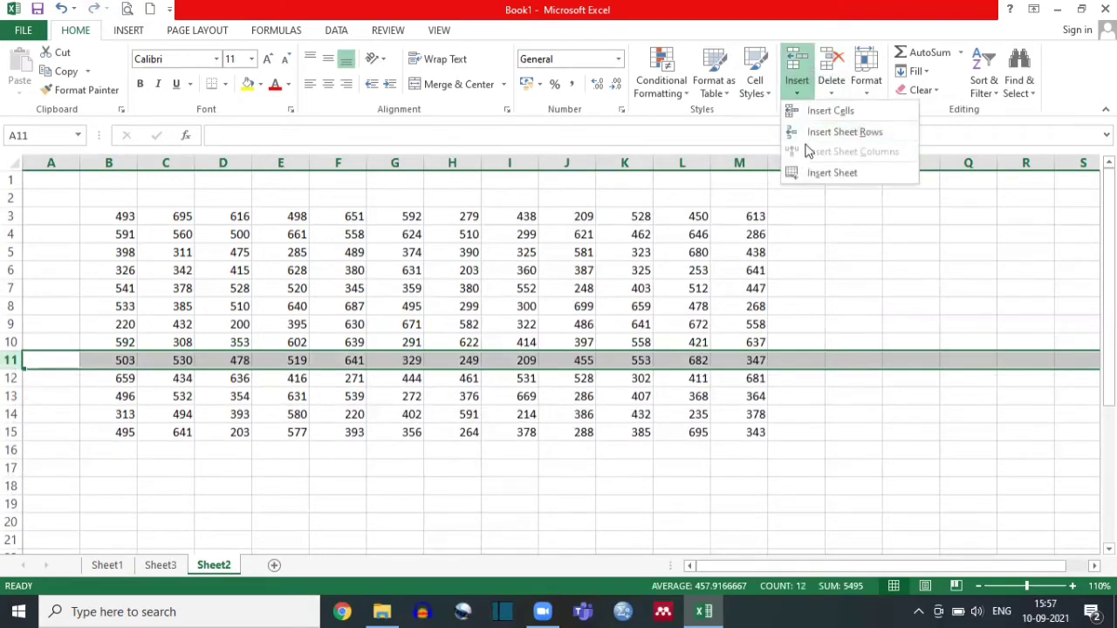
pyautogui.click(829, 93)
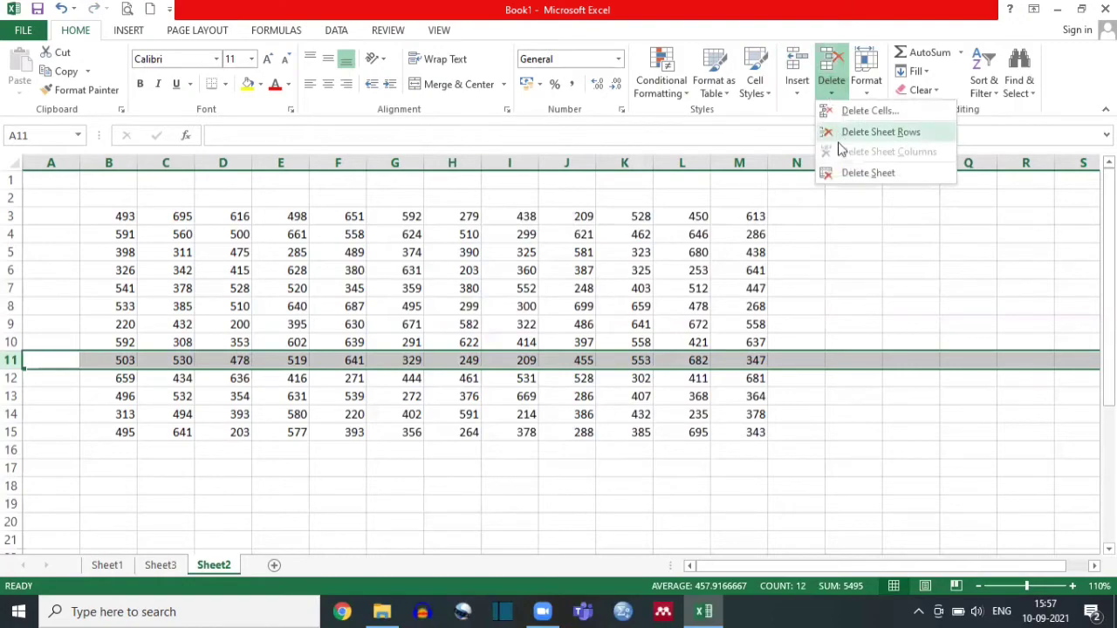
pyautogui.click(224, 318)
# Select the whole number block B3:M15 and set its row height to 30.
pyautogui.moveTo(110, 219); pyautogui.dragTo(675, 434)
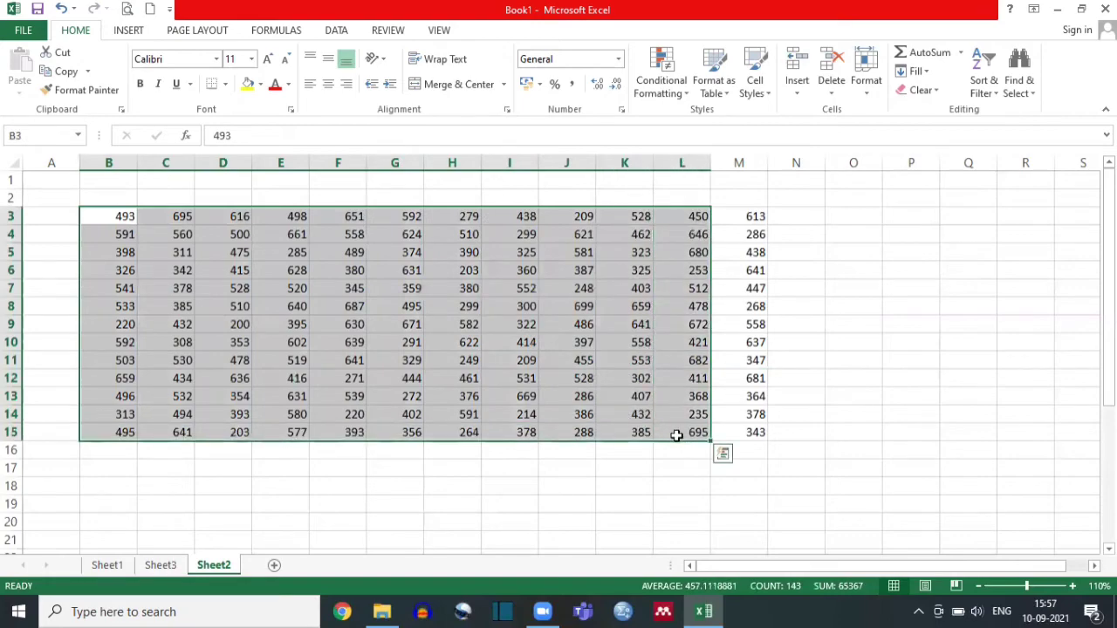
pyautogui.hotkey('shift', 'Right')
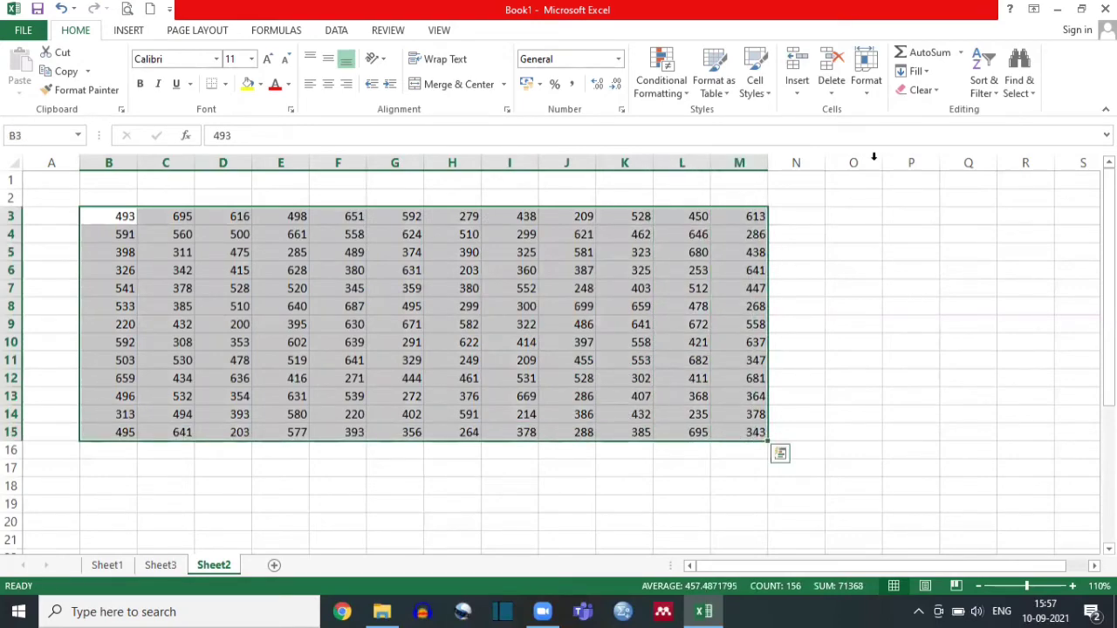
pyautogui.click(868, 98)
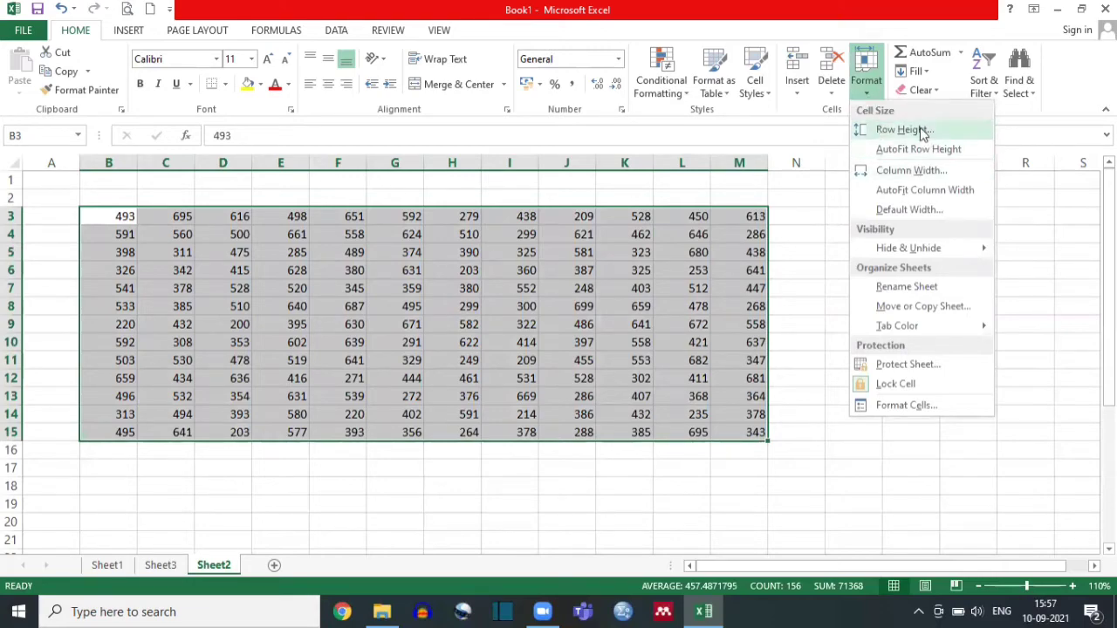
pyautogui.click(904, 129)
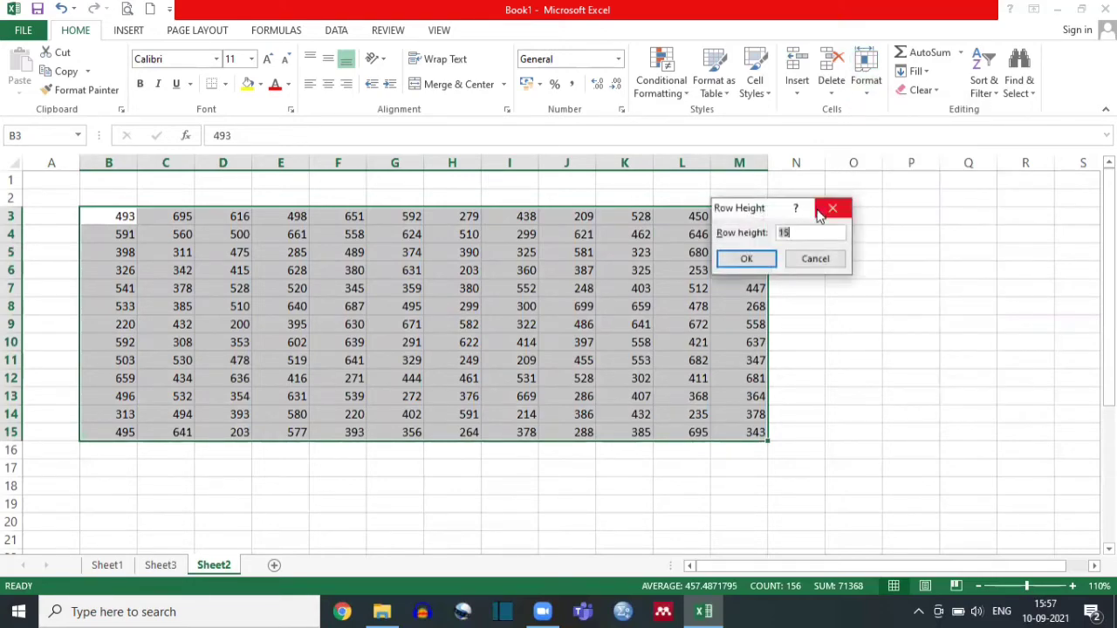
pyautogui.write('30')
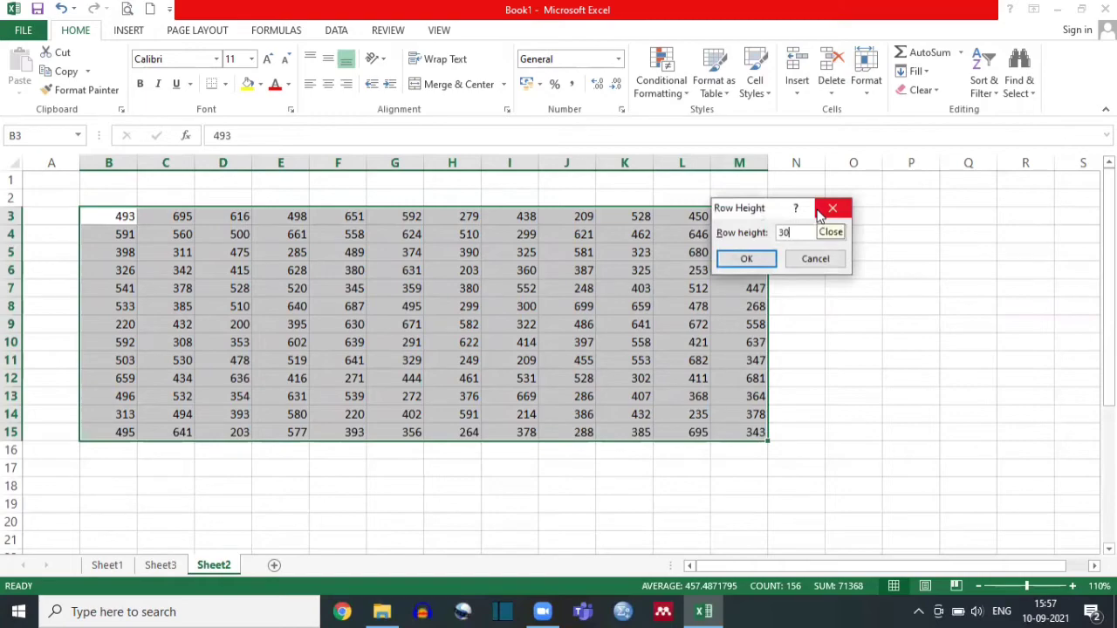
pyautogui.click(740, 259)
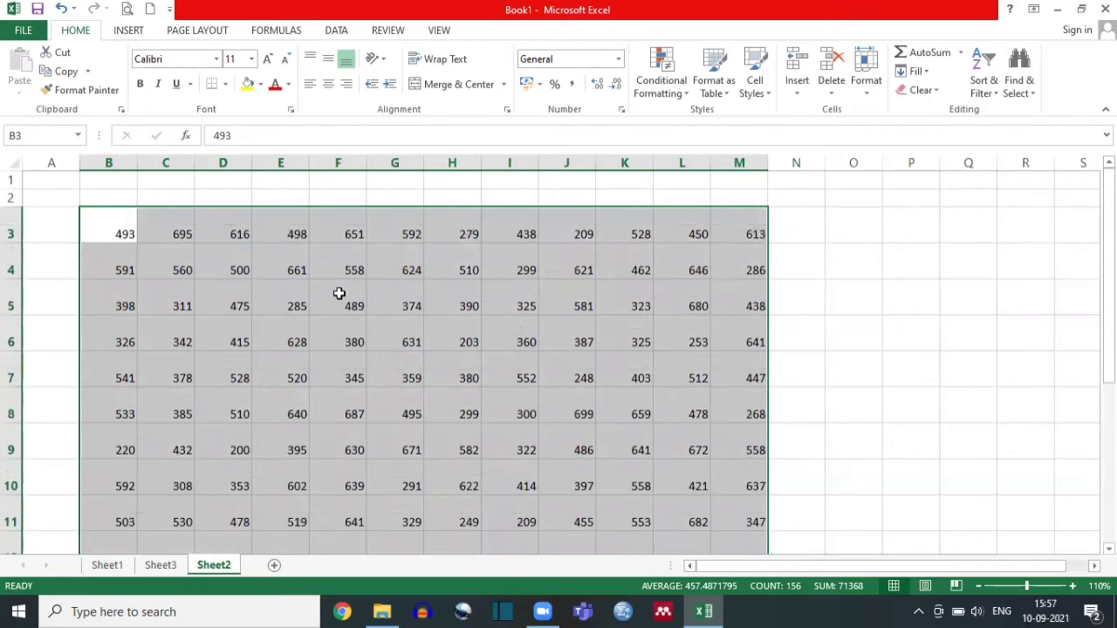
# Try making columns B through M more than three times as wide, and undo that width change.
pyautogui.click(866, 89)
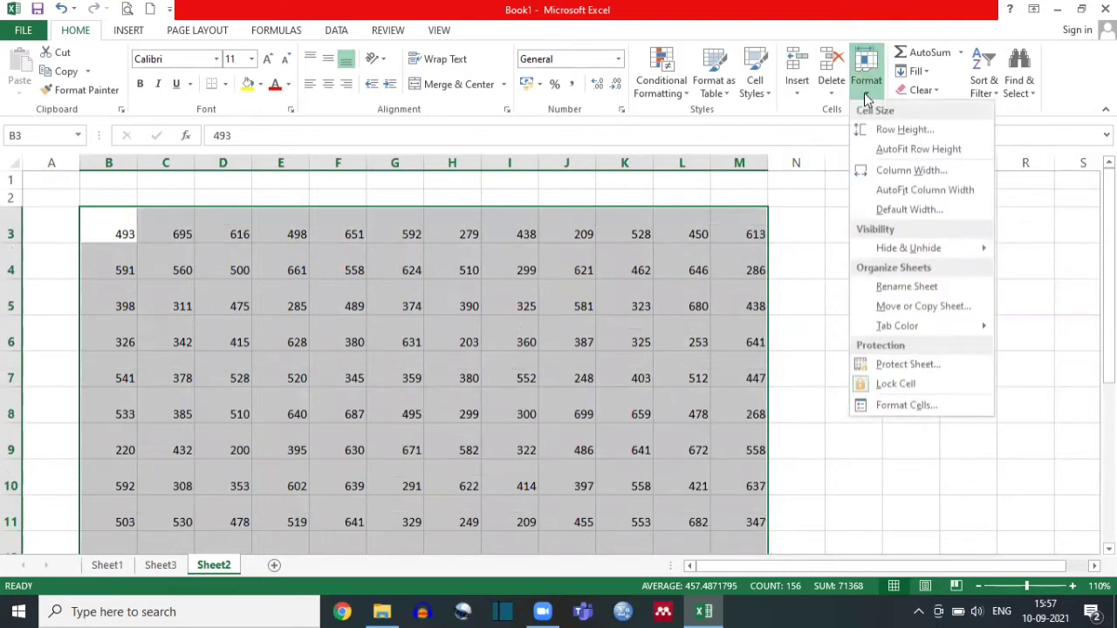
pyautogui.click(895, 169)
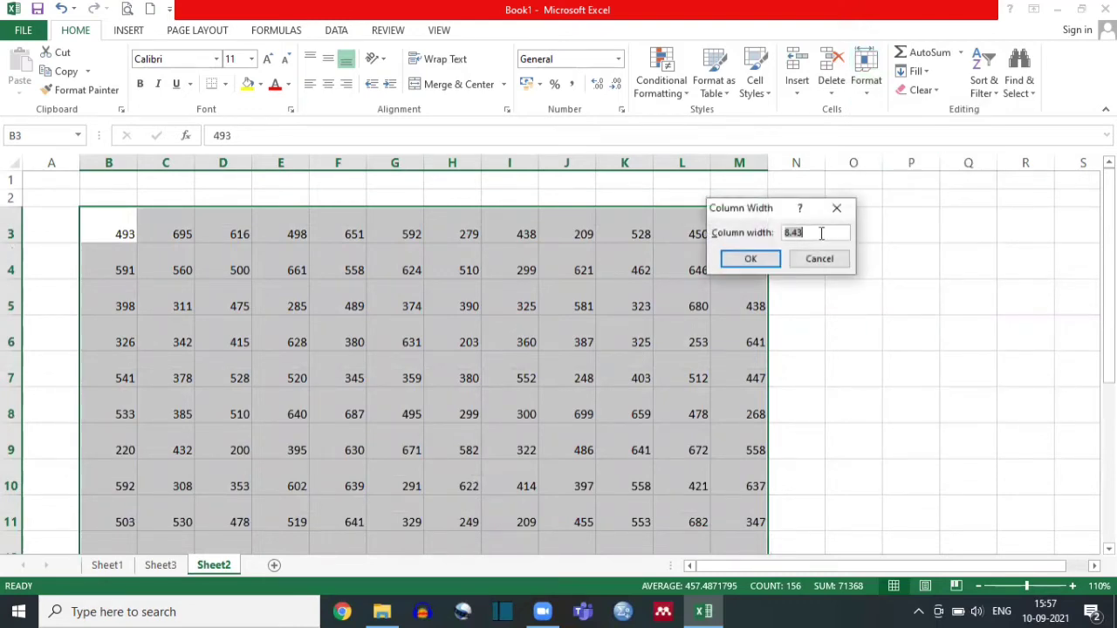
pyautogui.click(752, 259)
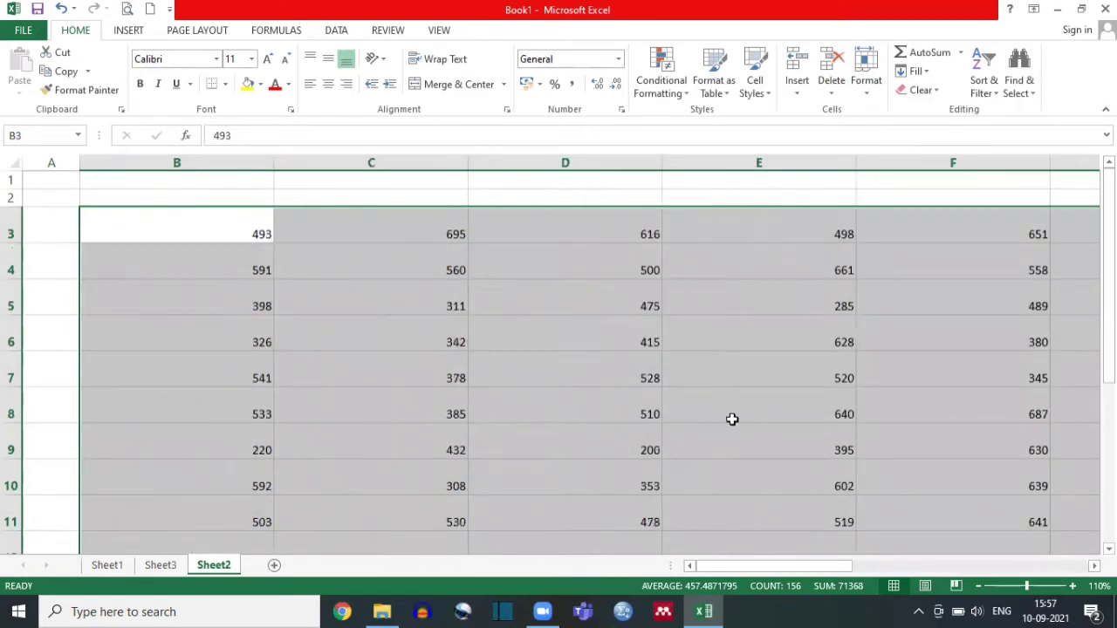
pyautogui.hotkey('ctrl', 'z')
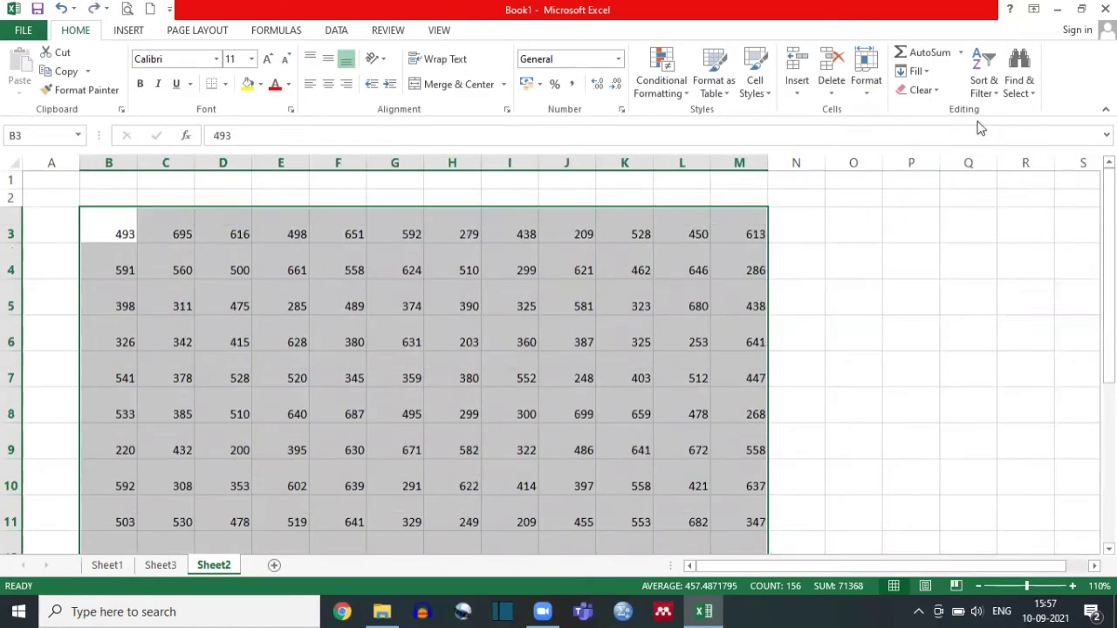
# AutoFit the row height and the column width of the number block B3:M15, and deselect it.
pyautogui.click(863, 96)
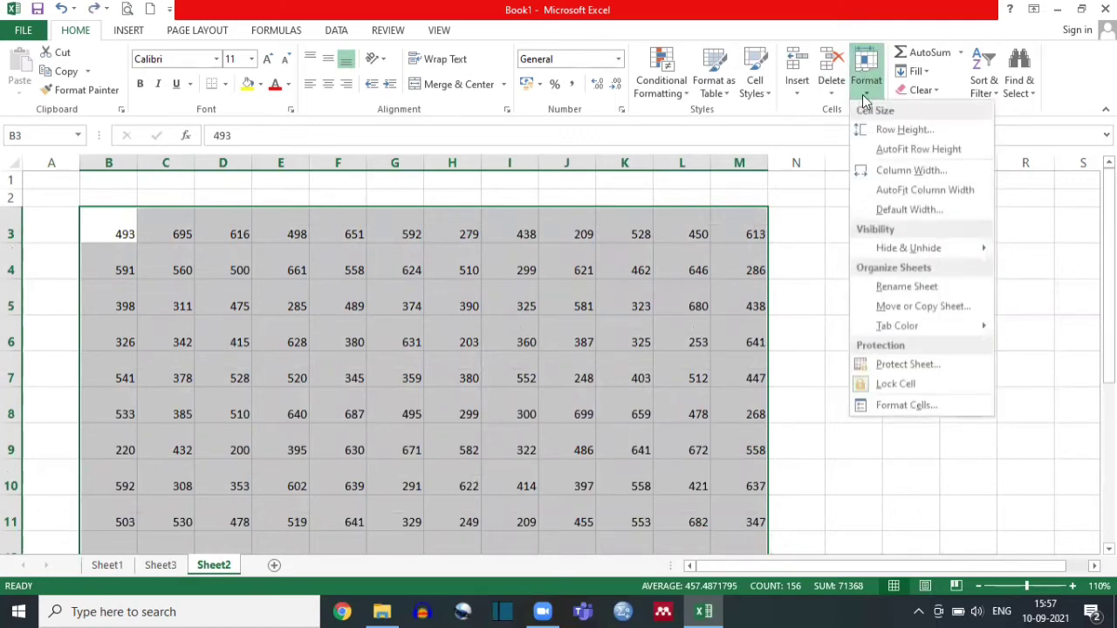
pyautogui.click(896, 150)
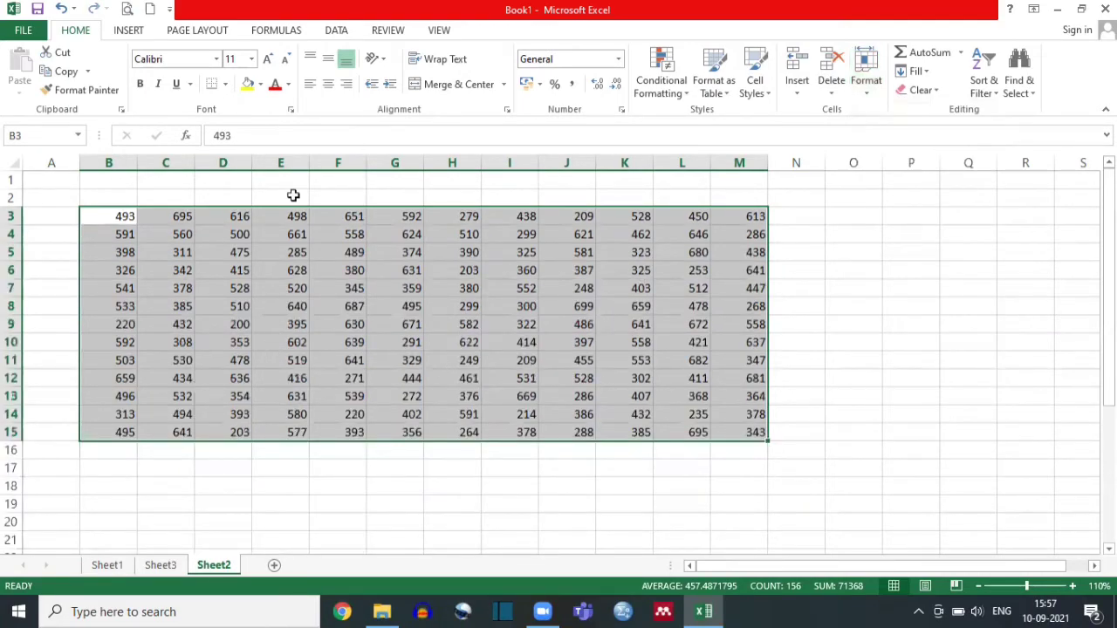
pyautogui.click(865, 94)
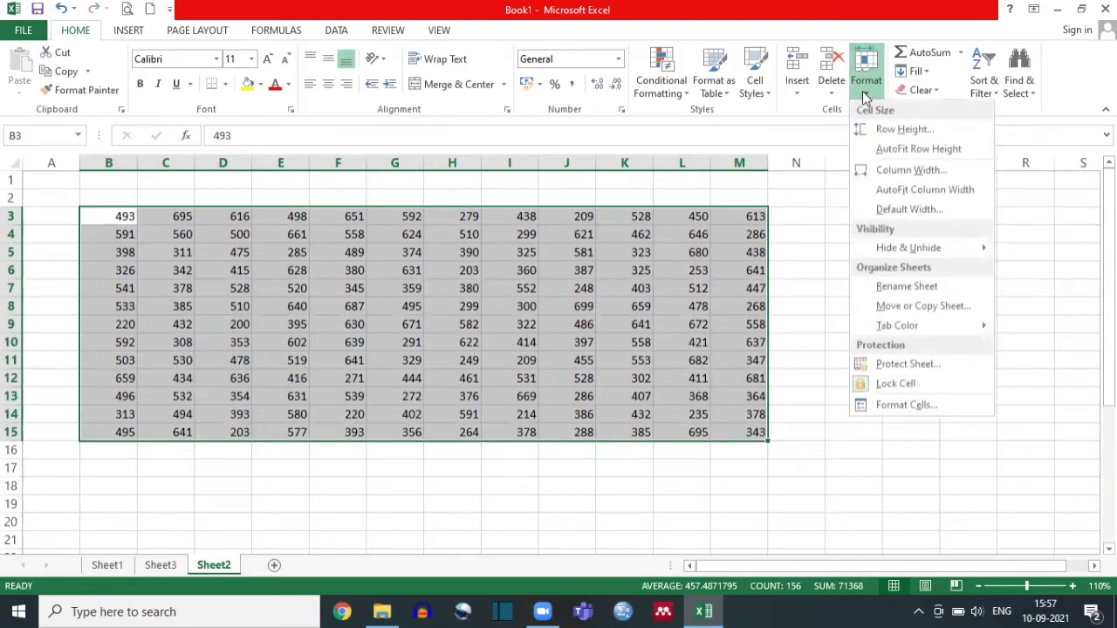
pyautogui.click(891, 191)
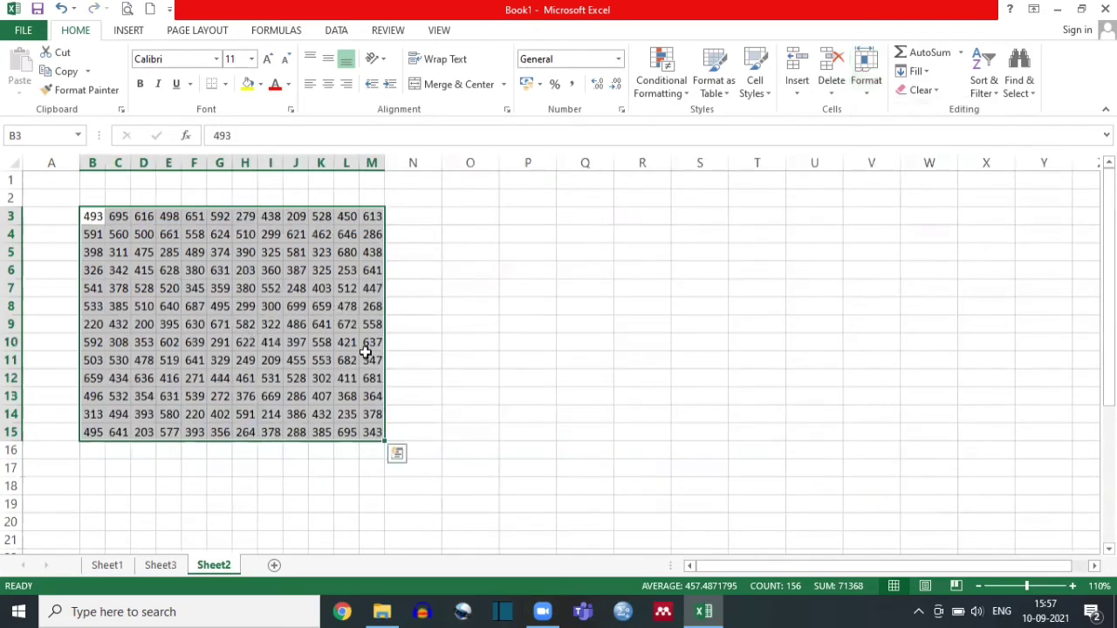
pyautogui.click(410, 288)
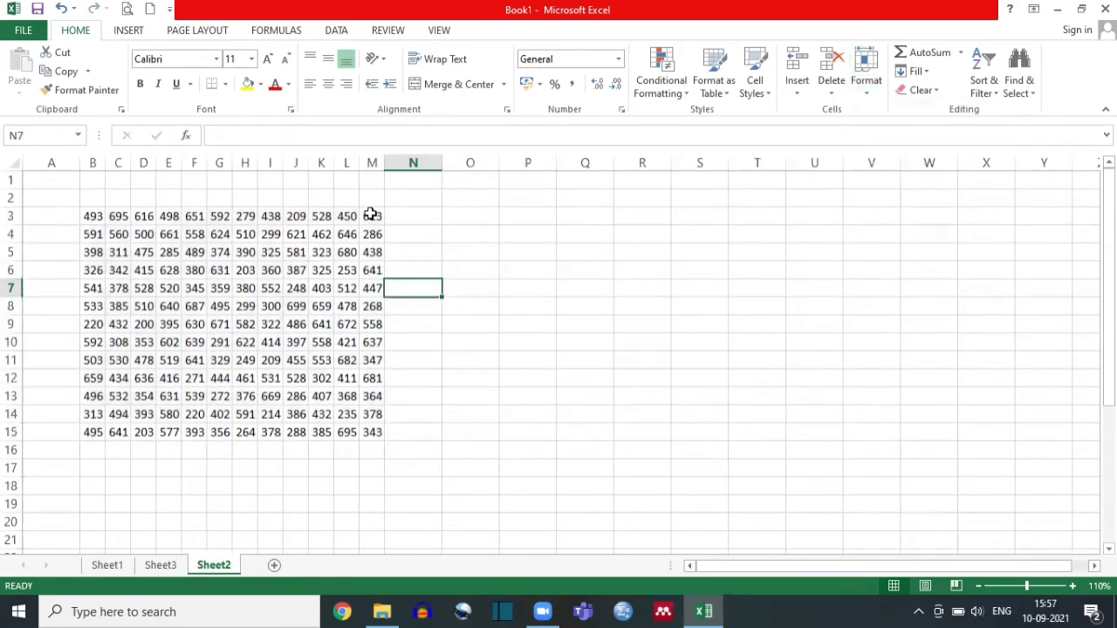
pyautogui.click(371, 215)
pyautogui.click(347, 215)
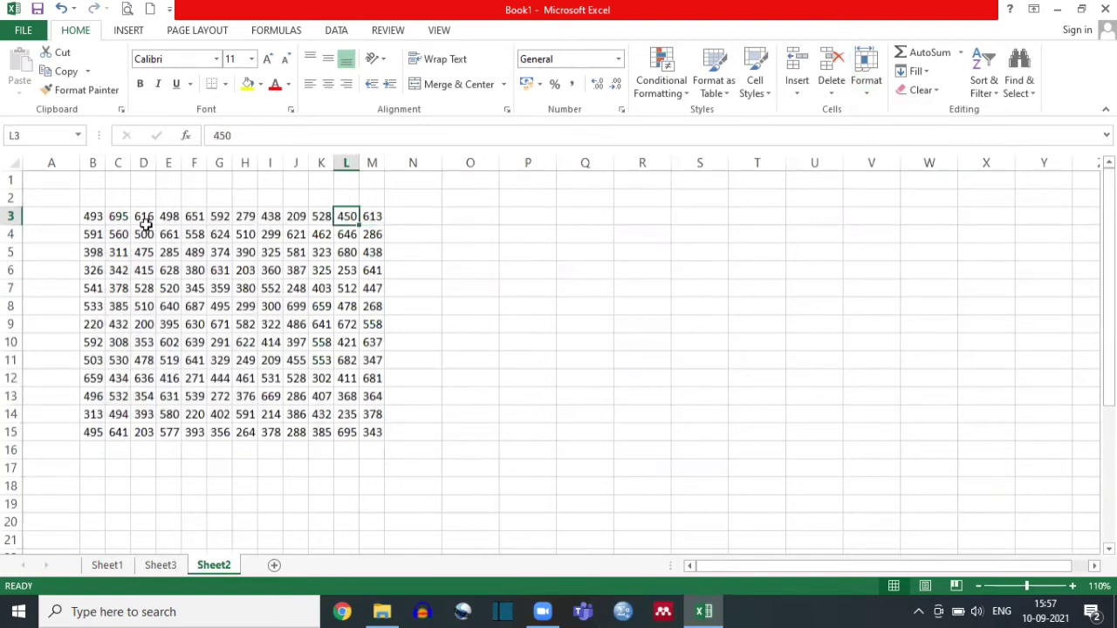
pyautogui.click(95, 216)
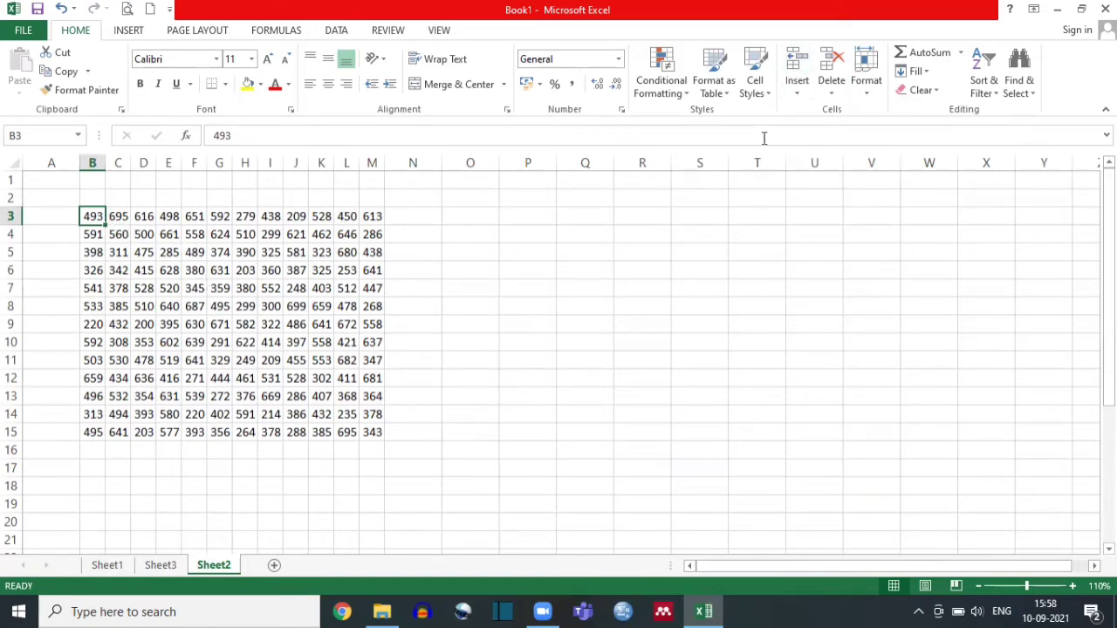
pyautogui.click(867, 88)
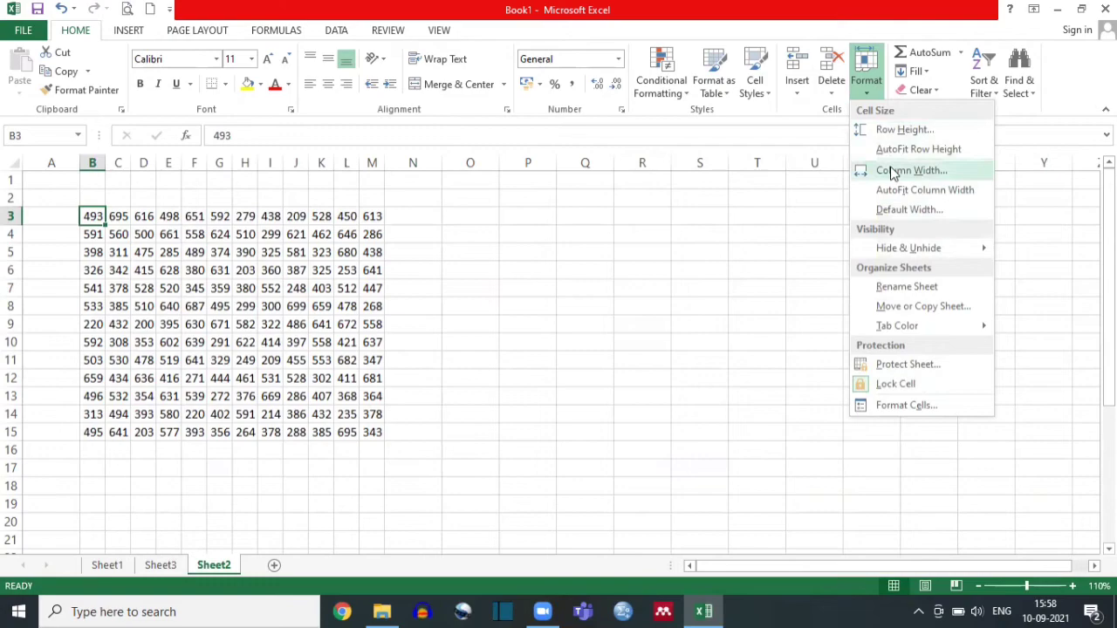
pyautogui.click(275, 312)
pyautogui.click(270, 307)
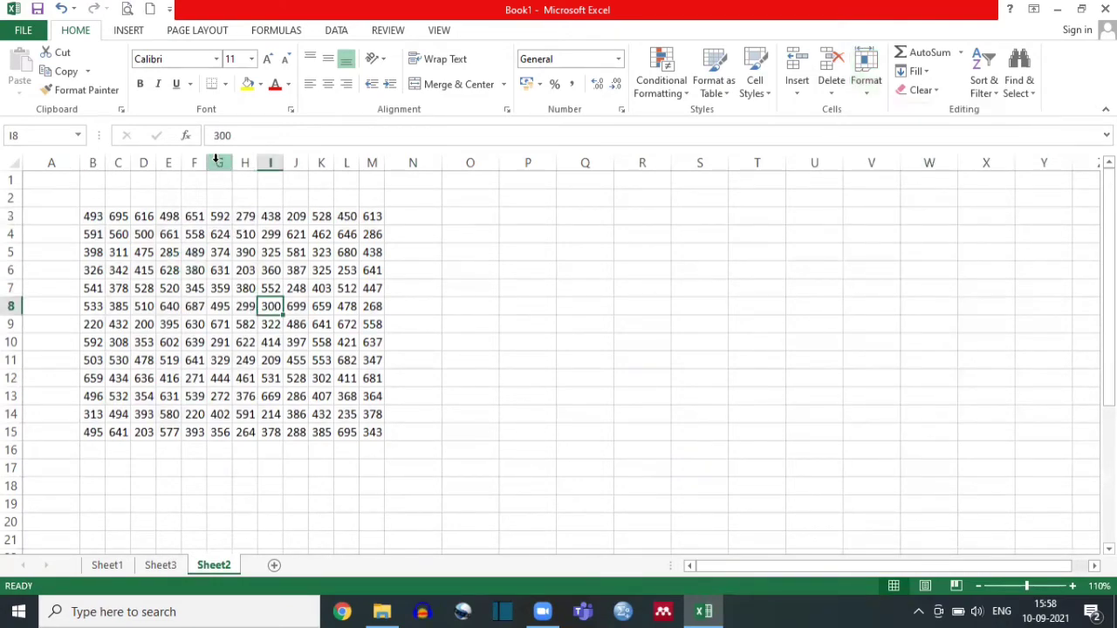
# Hide columns G and H of the number block, and deselect them.
pyautogui.moveTo(217, 157); pyautogui.dragTo(240, 161)
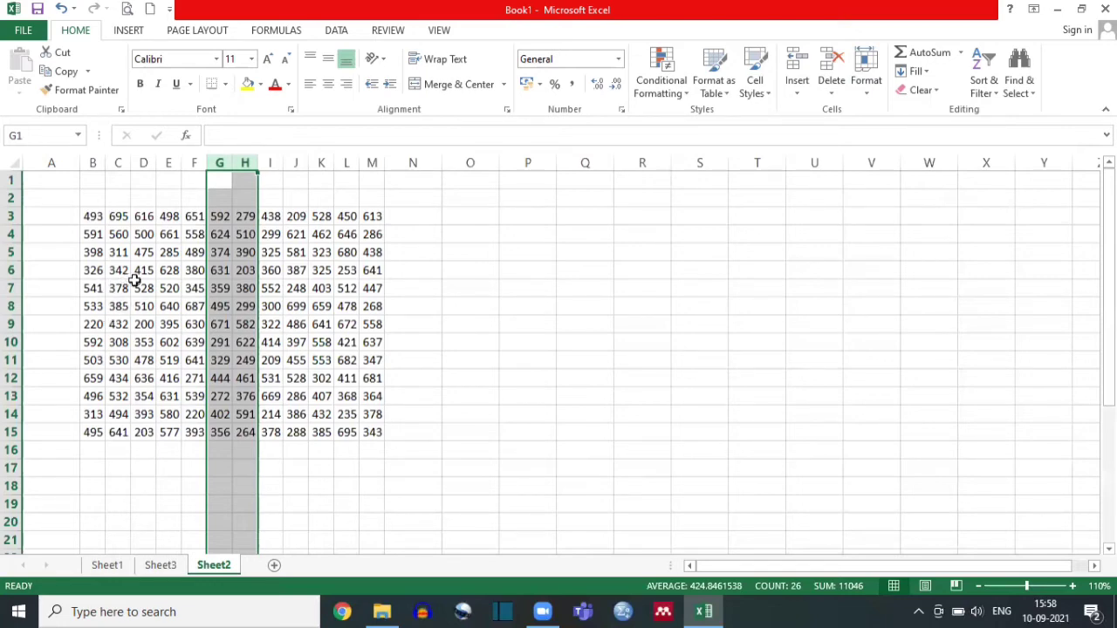
pyautogui.click(867, 86)
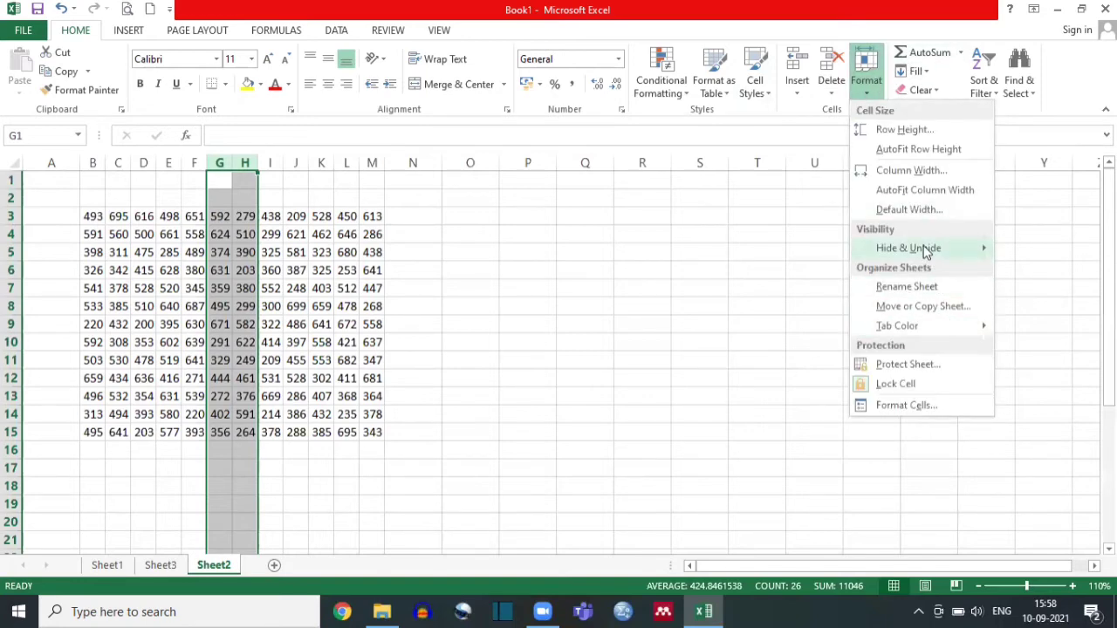
pyautogui.moveTo(927, 252)
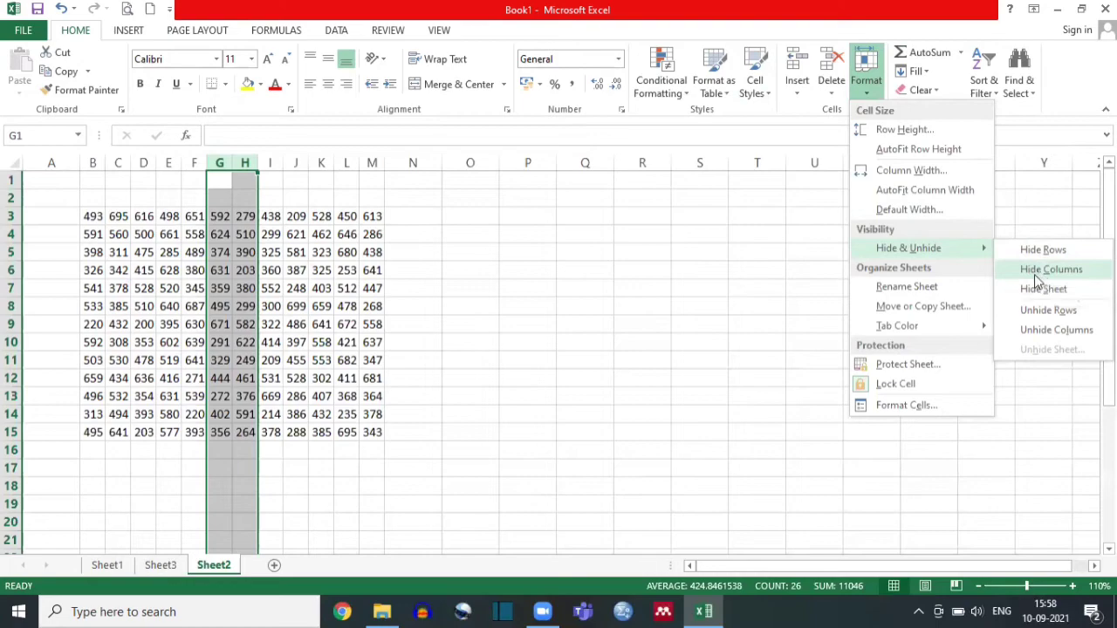
pyautogui.click(1032, 271)
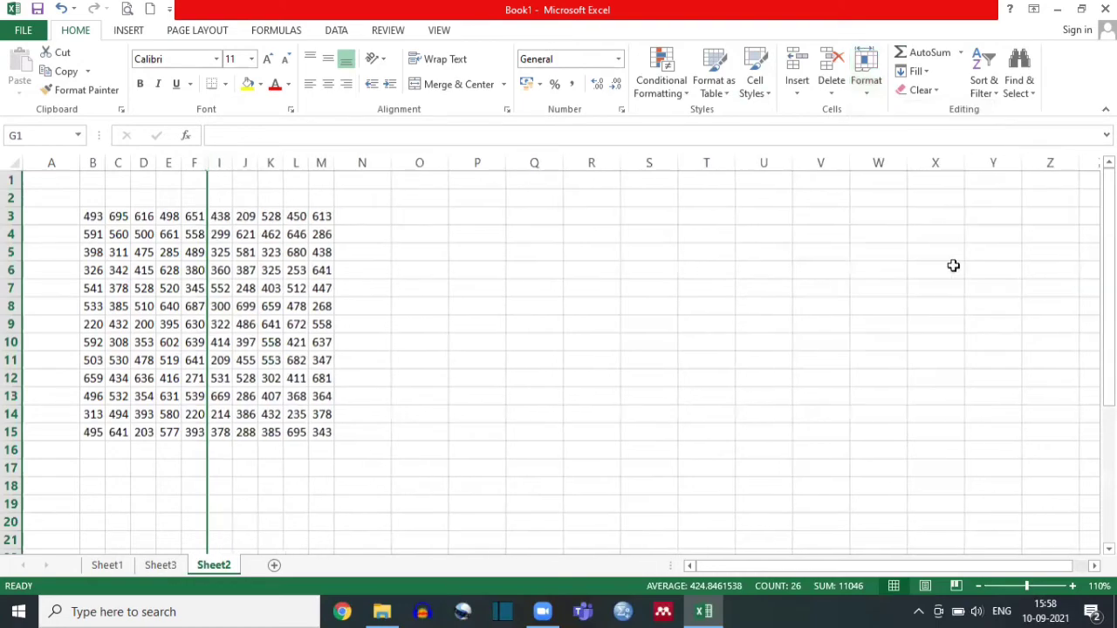
pyautogui.click(455, 267)
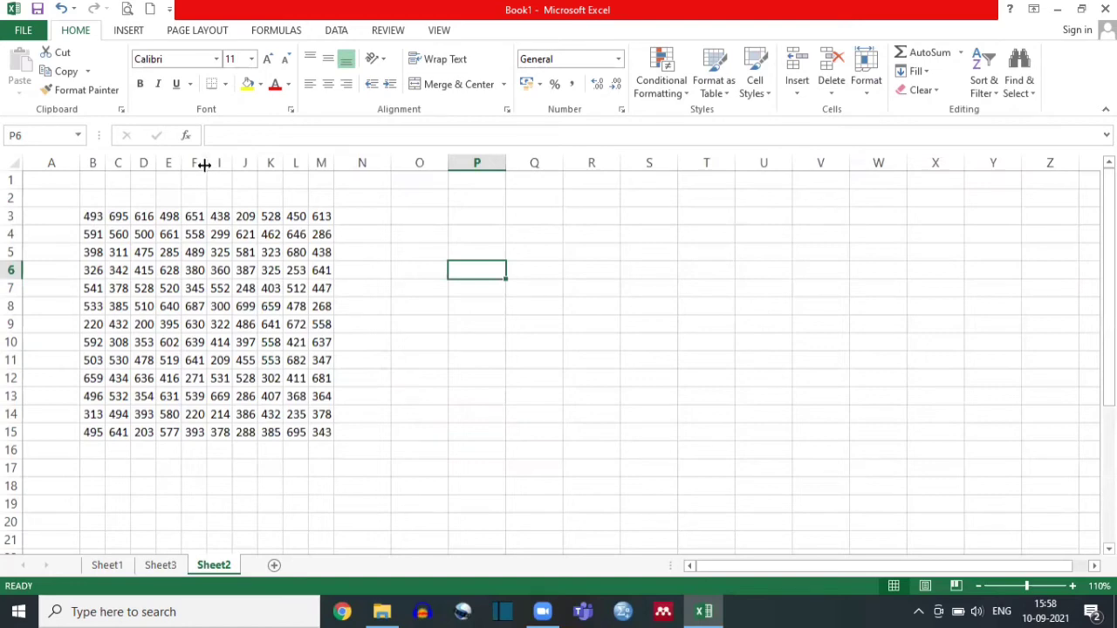
# Try to unhide columns G and H, first from cell P6 and again with only column I selected.
pyautogui.click(867, 89)
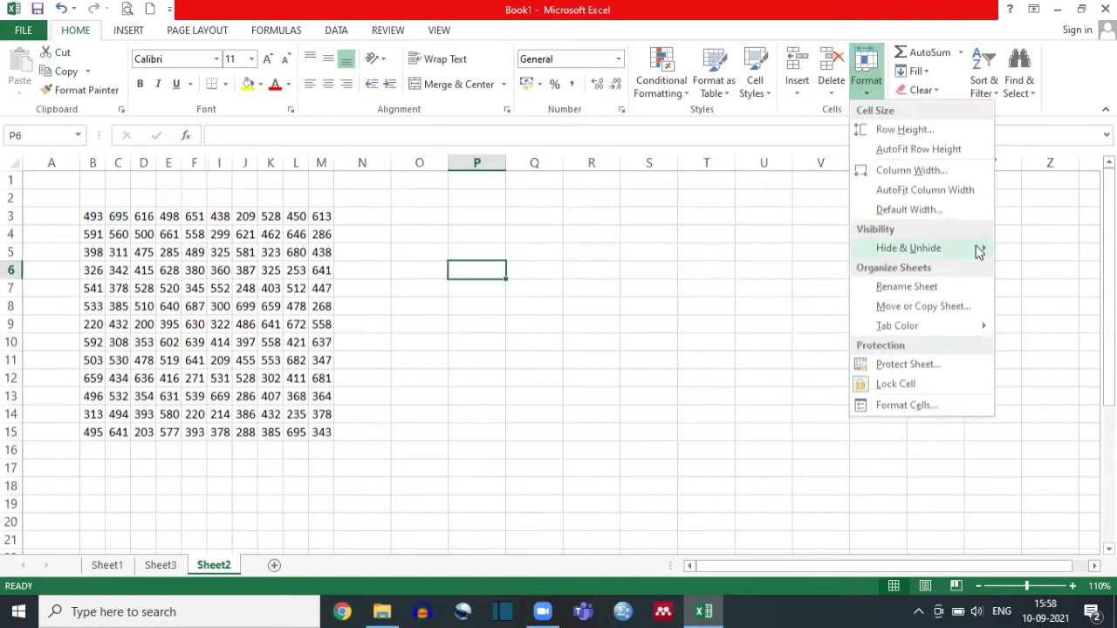
pyautogui.moveTo(979, 250)
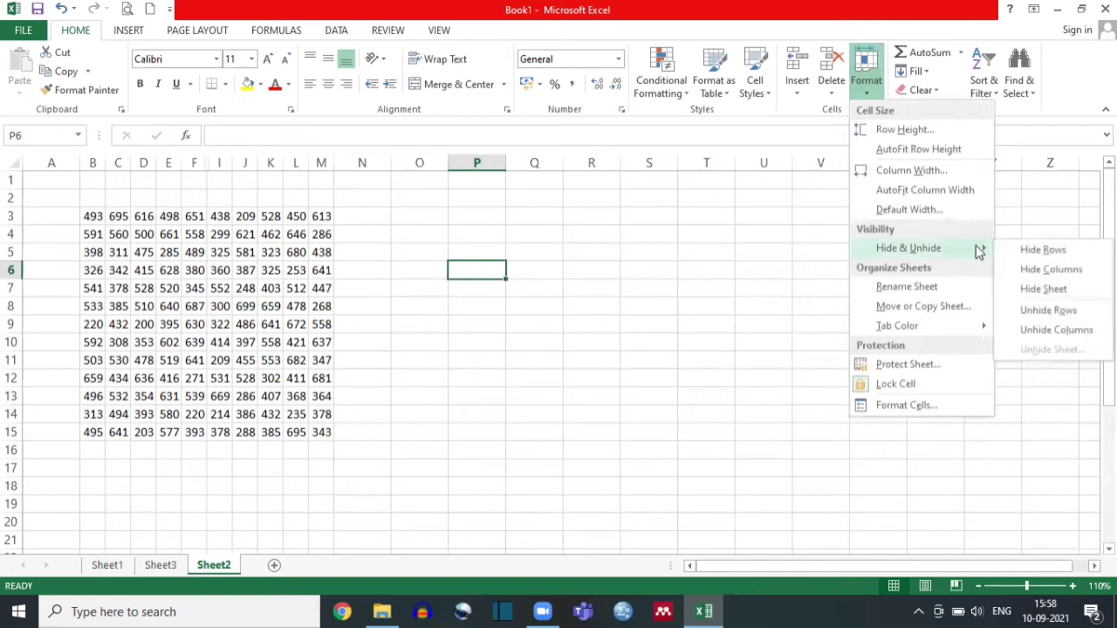
pyautogui.click(1053, 332)
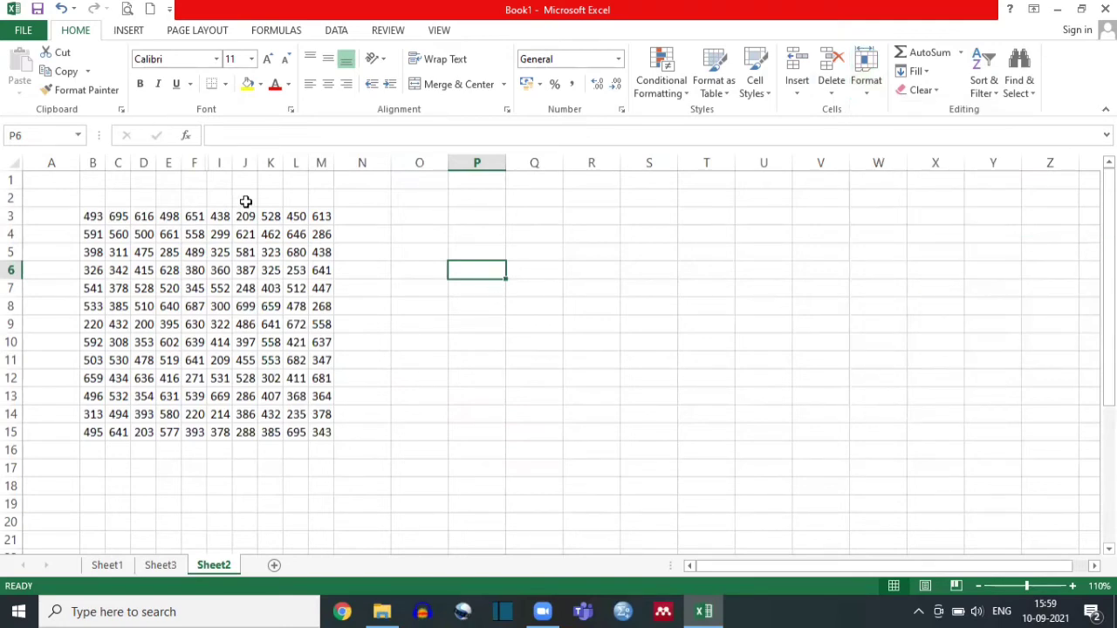
pyautogui.click(219, 163)
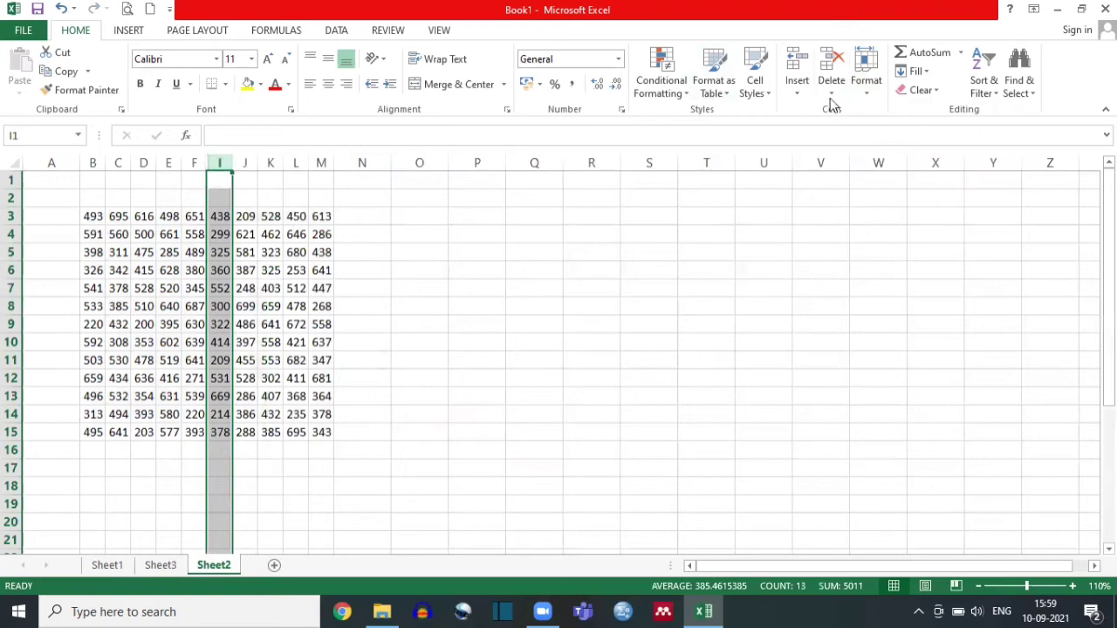
pyautogui.click(865, 87)
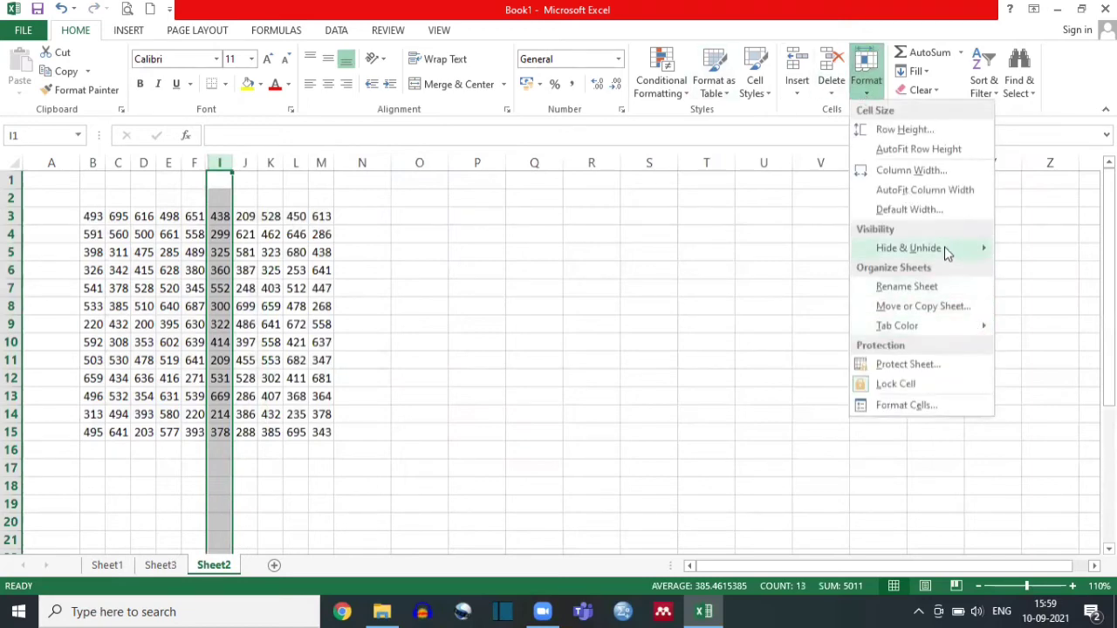
pyautogui.moveTo(947, 249)
pyautogui.click(1034, 331)
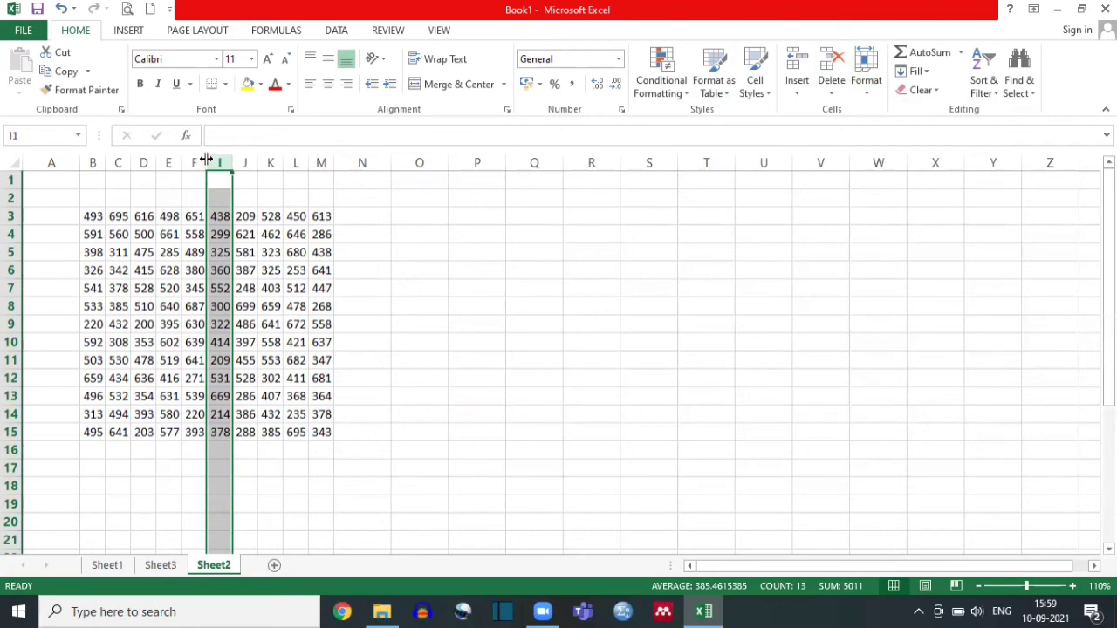
# Unhide columns G and H by selecting the neighbouring columns F through I, and undo the unhiding.
pyautogui.moveTo(194, 162); pyautogui.dragTo(212, 162)
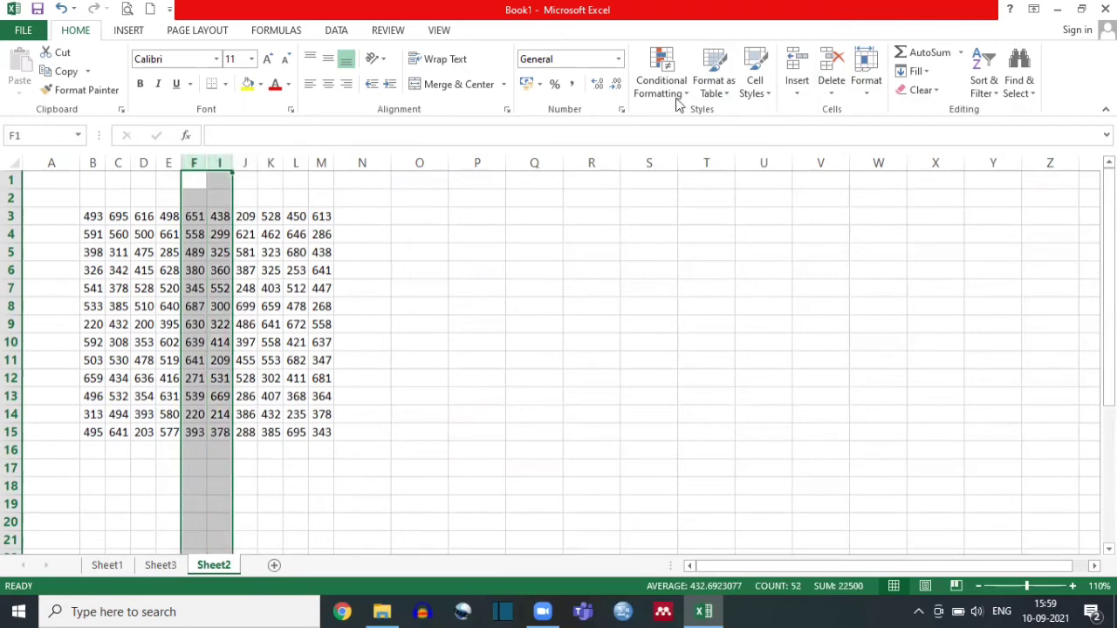
pyautogui.click(875, 94)
pyautogui.moveTo(983, 255)
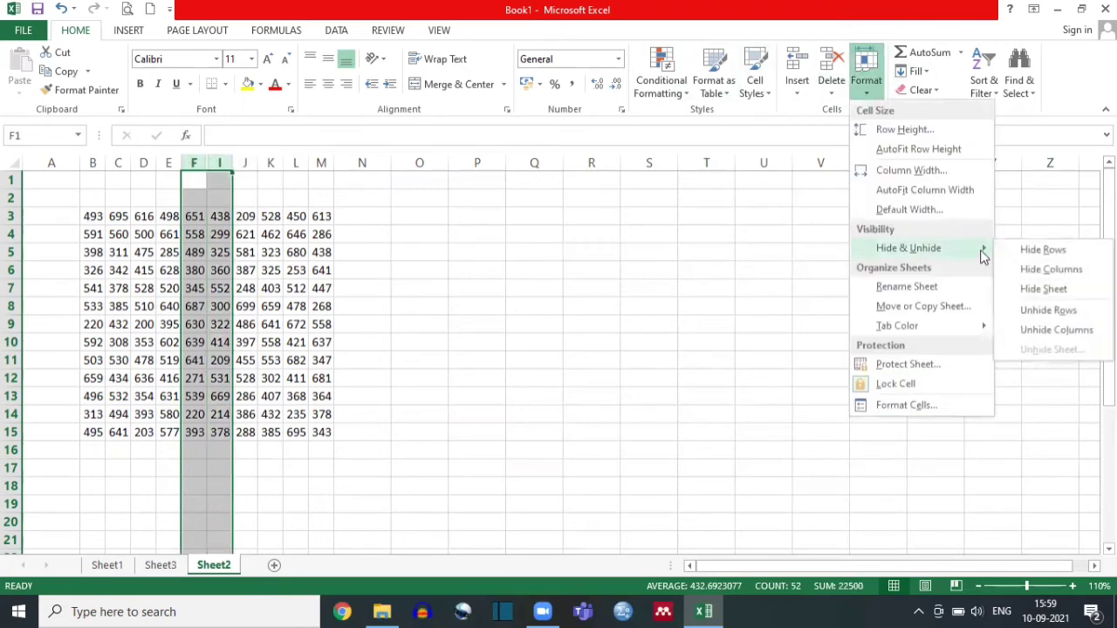
pyautogui.click(1052, 329)
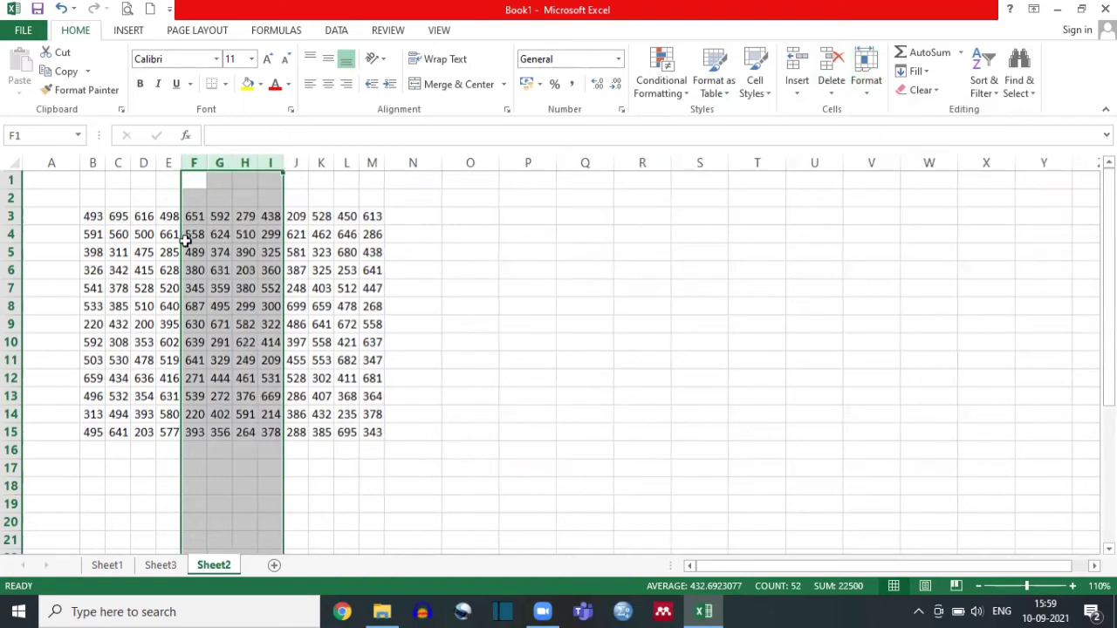
pyautogui.click(301, 269)
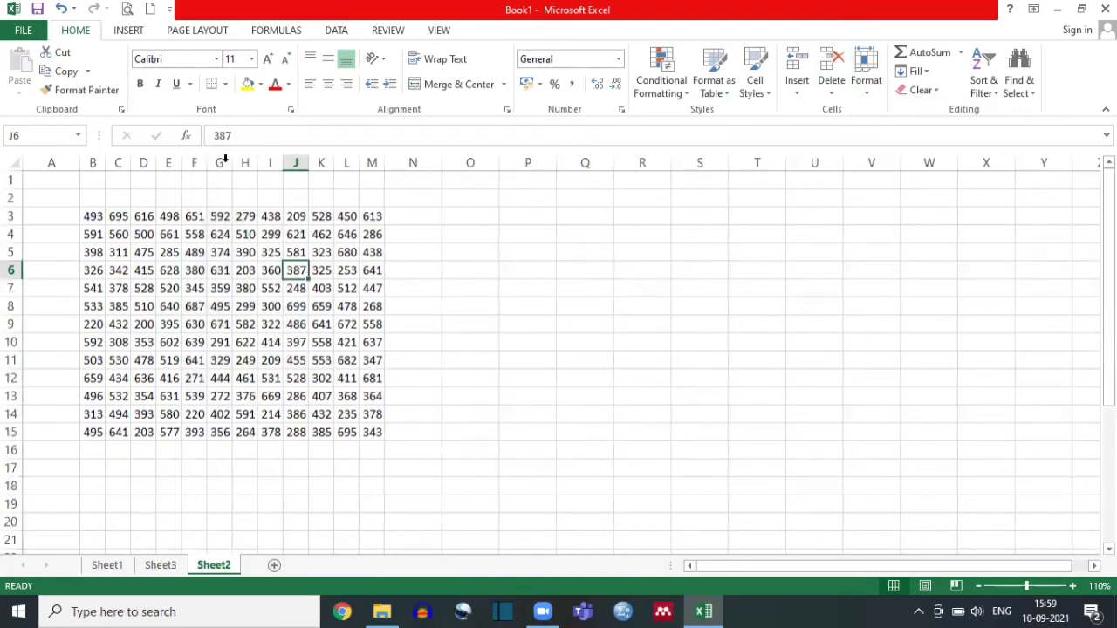
pyautogui.hotkey('ctrl', 'z')
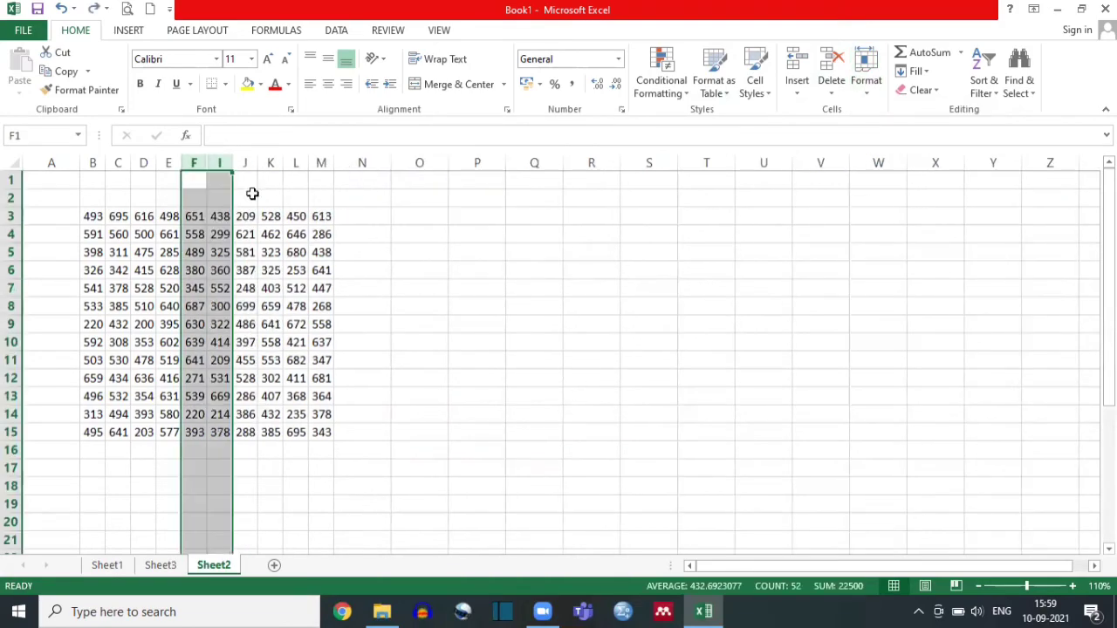
# With columns F through I selected, reveal G and H by auto-fitting at the hidden columns' border, and undo it.
pyautogui.doubleClick(208, 161)
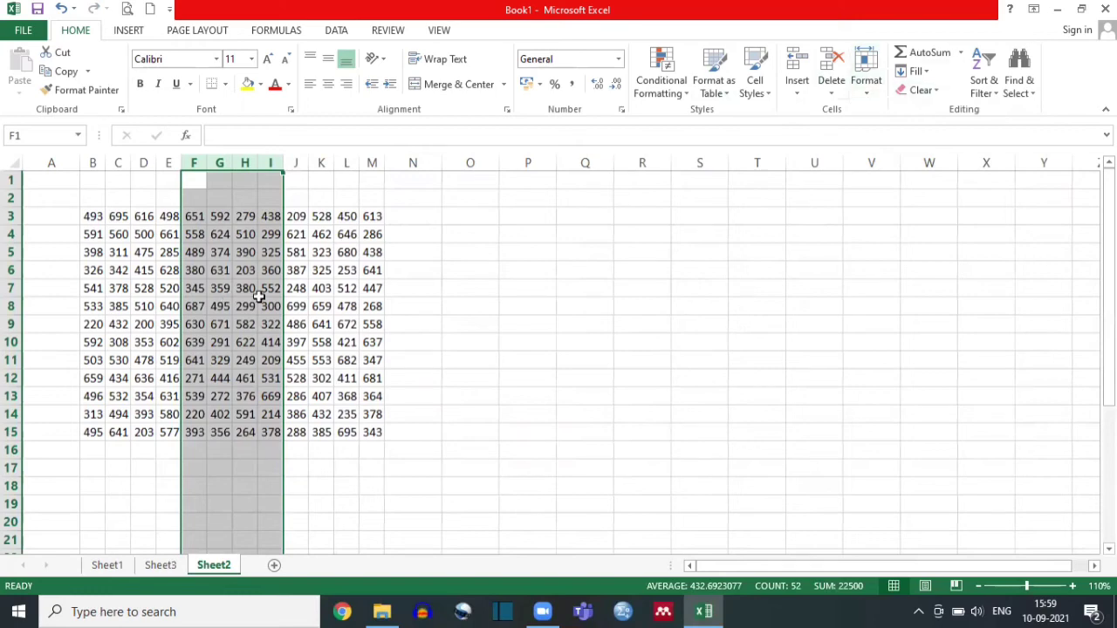
pyautogui.click(332, 306)
pyautogui.hotkey('ctrl', 'z')
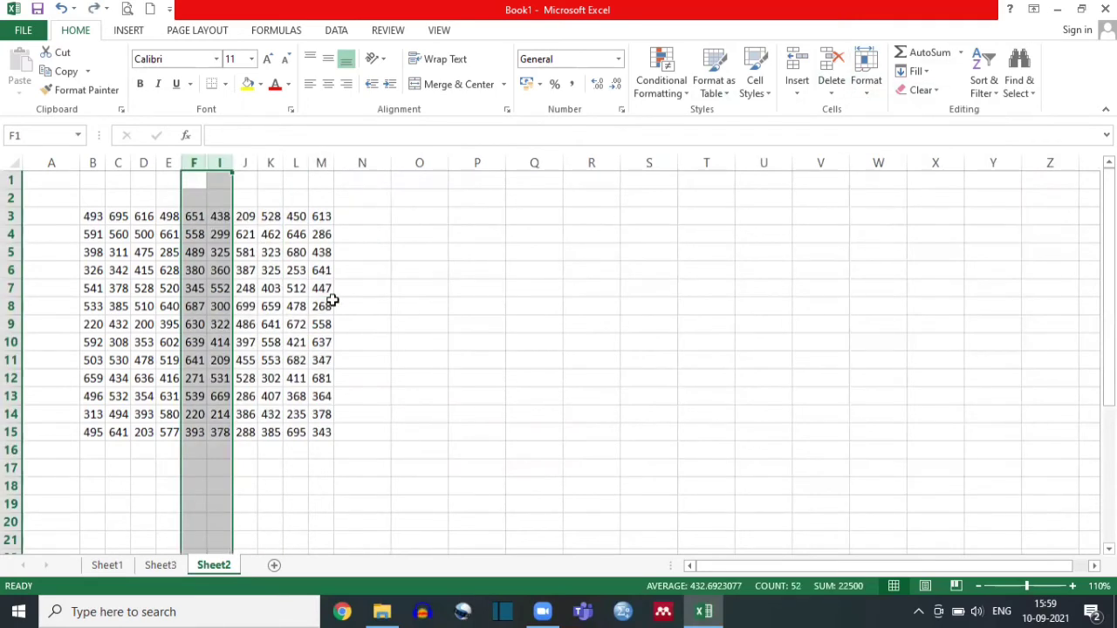
# Without any columns selected, reveal hidden columns H and G one at a time by auto-fitting at the border beside column F.
pyautogui.click(308, 232)
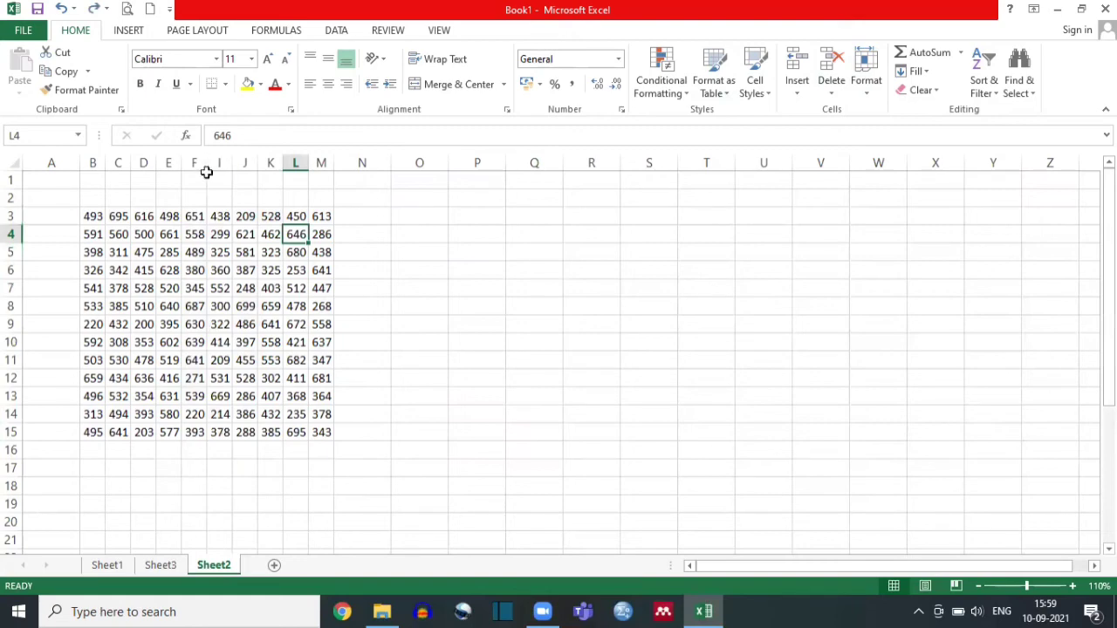
pyautogui.doubleClick(208, 163)
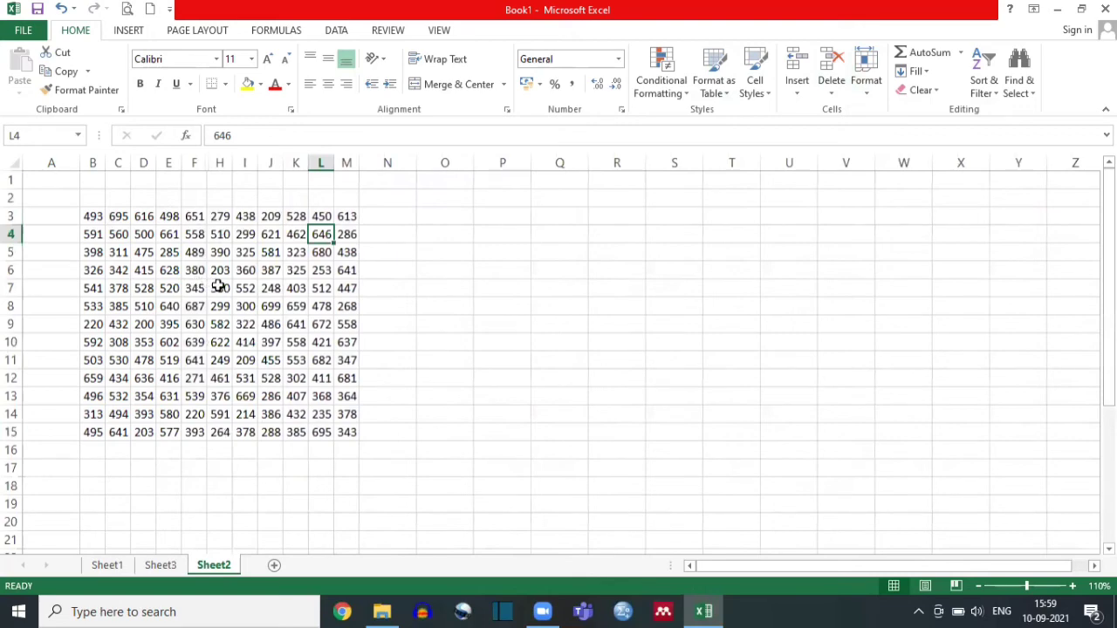
pyautogui.doubleClick(206, 162)
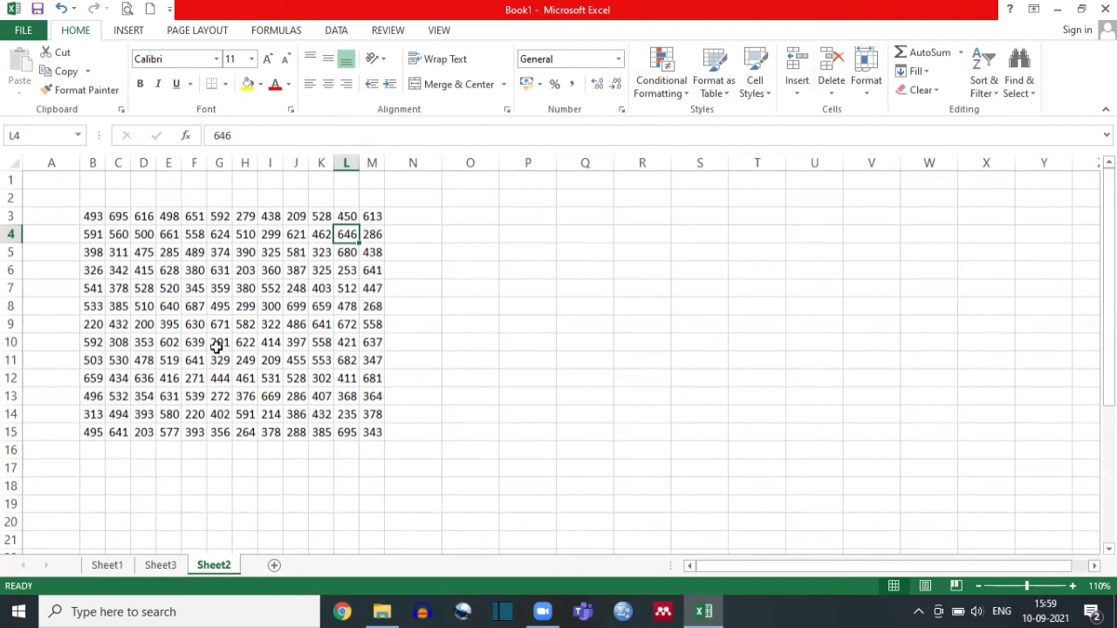
pyautogui.click(415, 418)
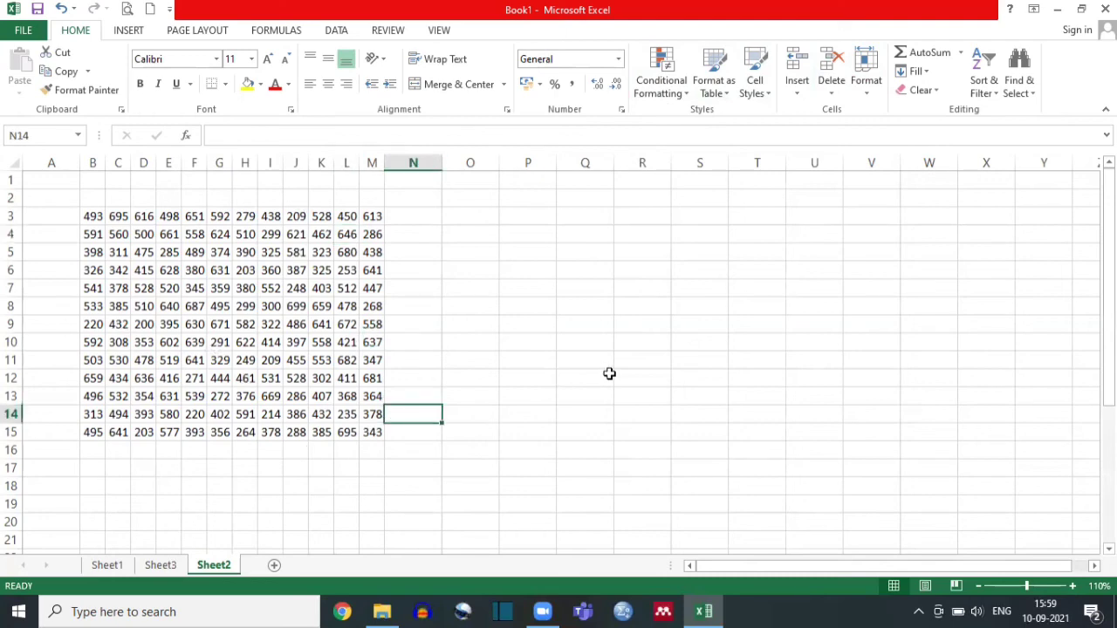